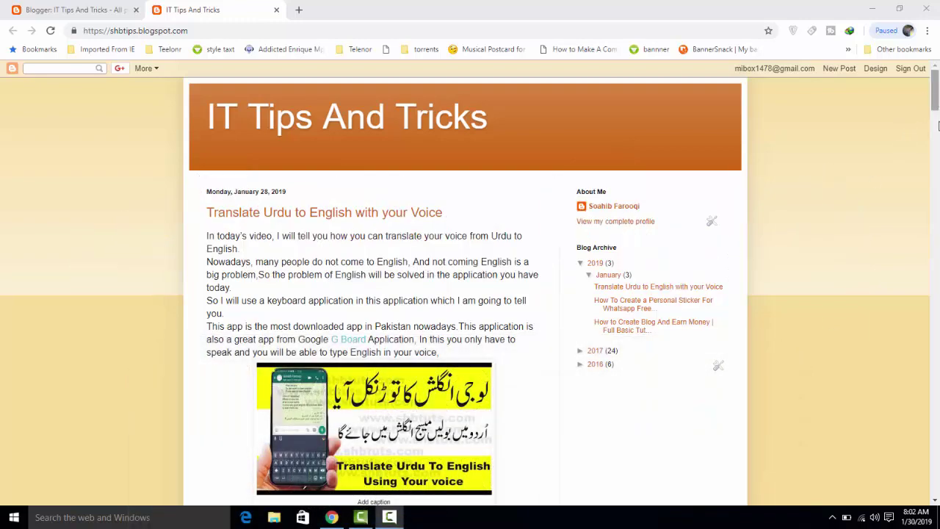
Look over the IT Tips And Tricks blog's home page and its list of all posts in Blogger
{"action": "mouse_move", "coordinate": [935, 92]}
{"action": "left_mouse_down"}
{"action": "mouse_move", "coordinate": [934, 308]}
{"action": "mouse_move", "coordinate": [935, 81]}
{"action": "left_mouse_up"}
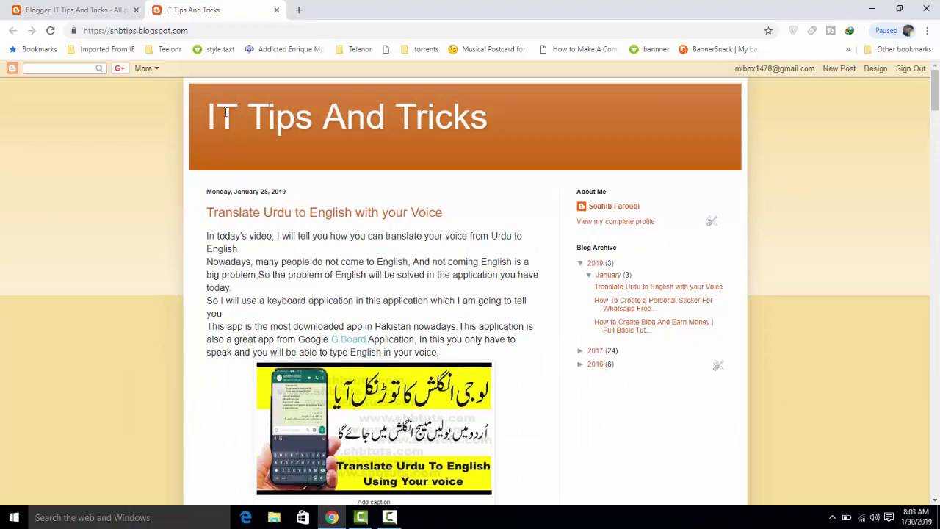
{"action": "left_click_drag", "start_coordinate": [216, 110], "coordinate": [476, 115]}
{"action": "left_click", "coordinate": [589, 129]}
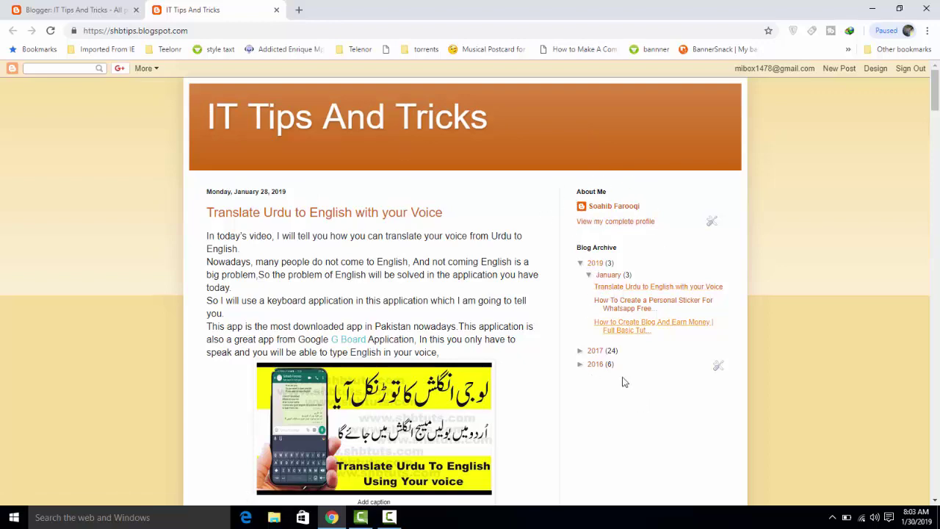
{"action": "mouse_move", "coordinate": [934, 92]}
{"action": "left_mouse_down"}
{"action": "mouse_move", "coordinate": [919, 411]}
{"action": "mouse_move", "coordinate": [936, 88]}
{"action": "left_mouse_up"}
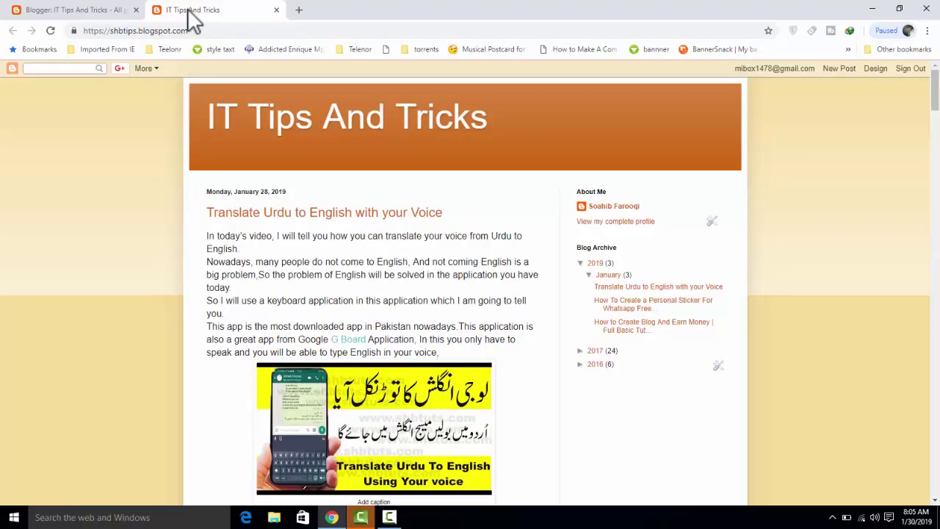
{"action": "left_click", "coordinate": [83, 10]}
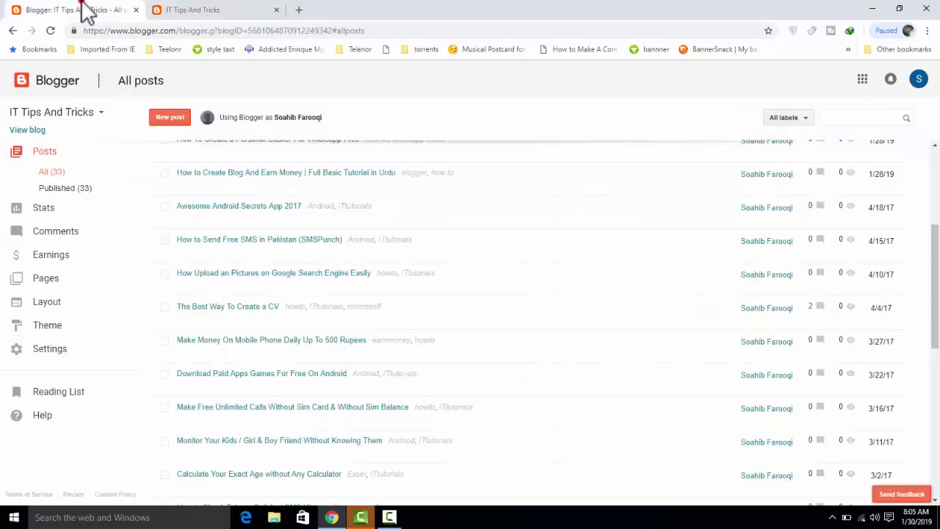
{"action": "left_click_drag", "start_coordinate": [936, 307], "coordinate": [931, 238]}
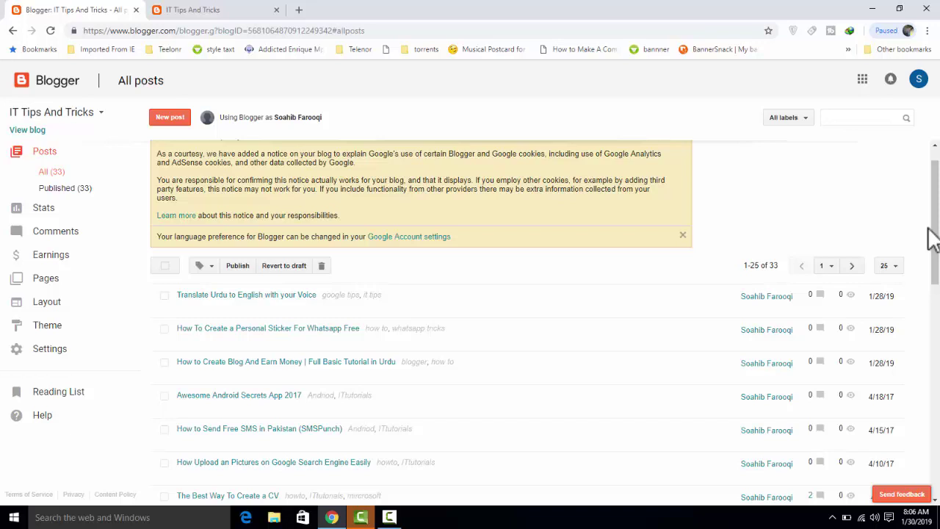
Search Google for "blogger templates" in a new browser tab
{"action": "left_click", "coordinate": [301, 9]}
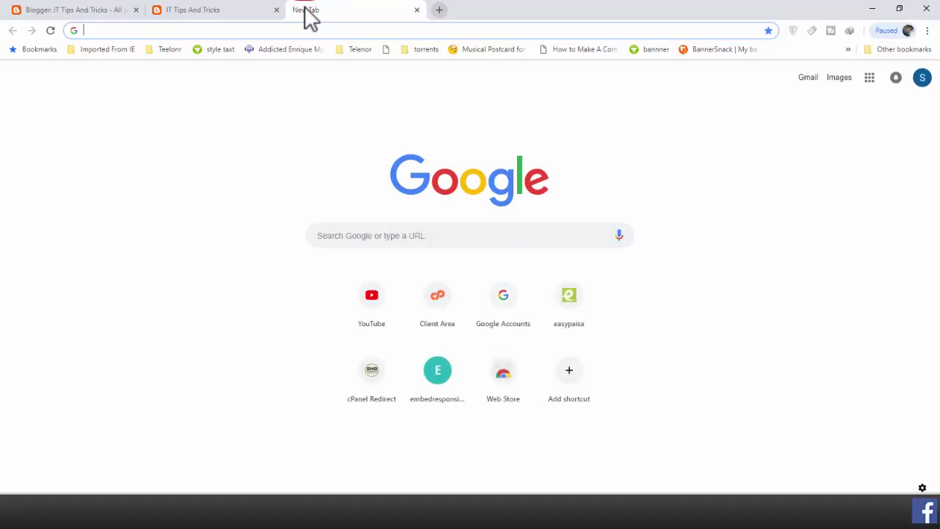
{"action": "type", "text": "b"}
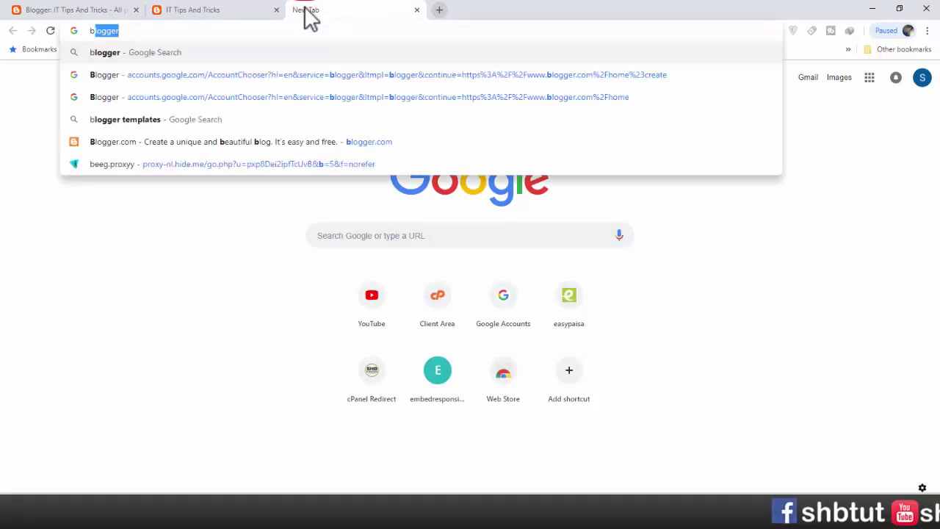
{"action": "type", "text": "logger"}
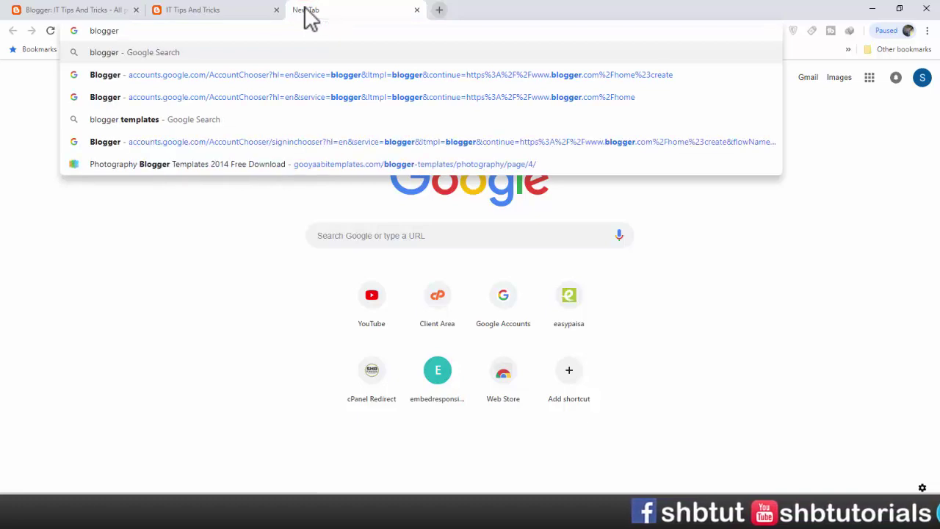
{"action": "type", "text": " te"}
{"action": "left_click", "coordinate": [227, 49]}
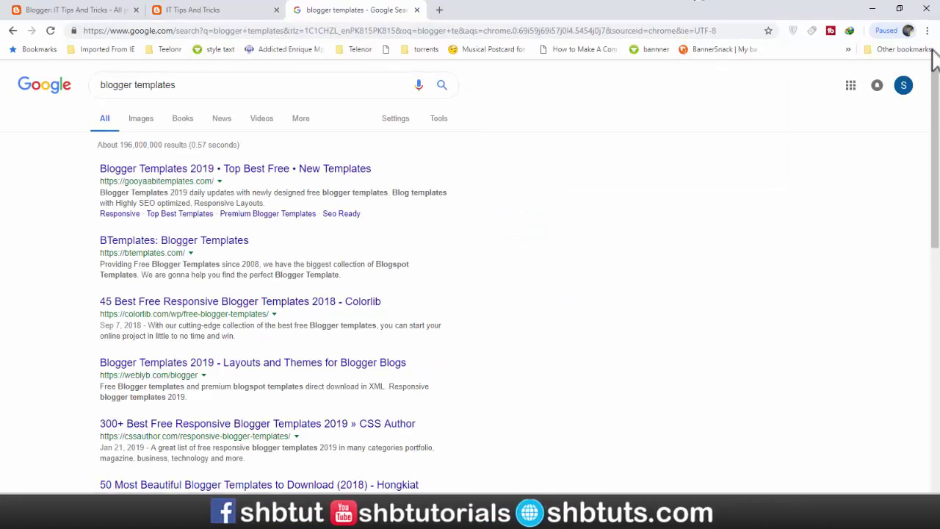
Look through the search results and open the BTemplates: Blogger Templates site
{"action": "left_click_drag", "start_coordinate": [937, 101], "coordinate": [937, 269]}
{"action": "scroll", "coordinate": [248, 206], "scroll_direction": "up", "scroll_amount": 2}
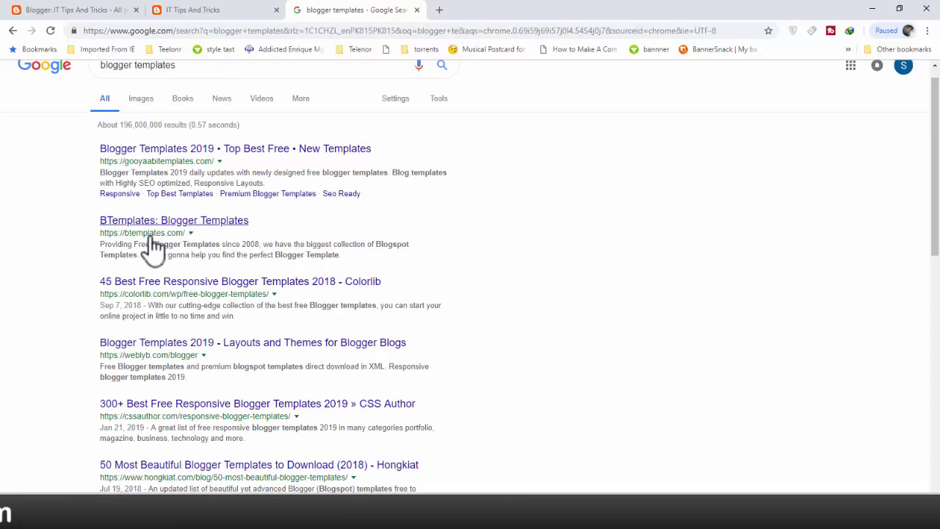
{"action": "left_click", "coordinate": [207, 224]}
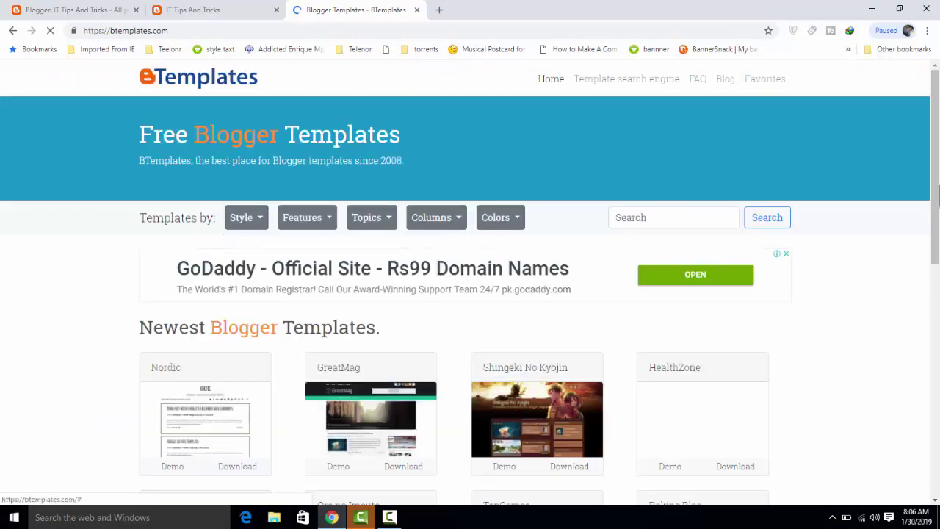
Open the demo of the Solon template from the newest templates and look through its page
{"action": "scroll", "coordinate": [934, 125], "scroll_direction": "down", "scroll_amount": 3}
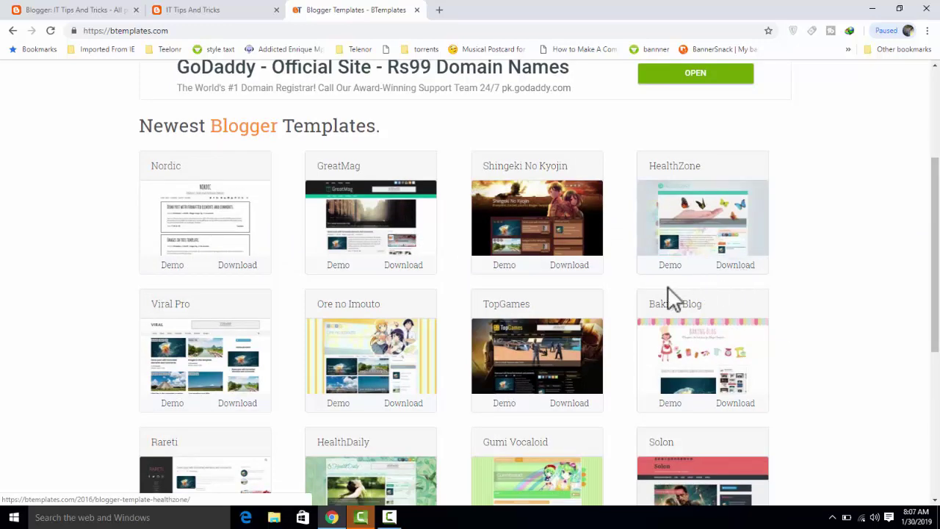
{"action": "left_click_drag", "start_coordinate": [936, 251], "coordinate": [937, 315]}
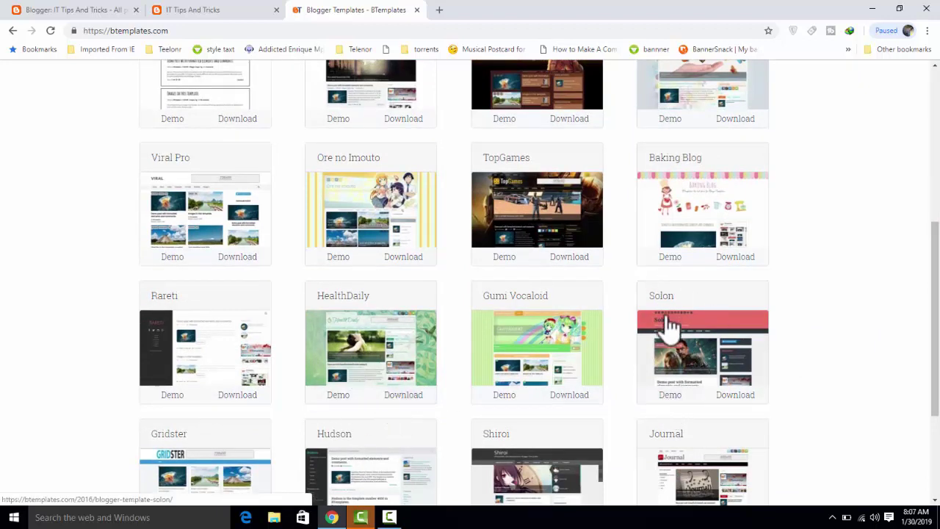
{"action": "left_click", "coordinate": [670, 397]}
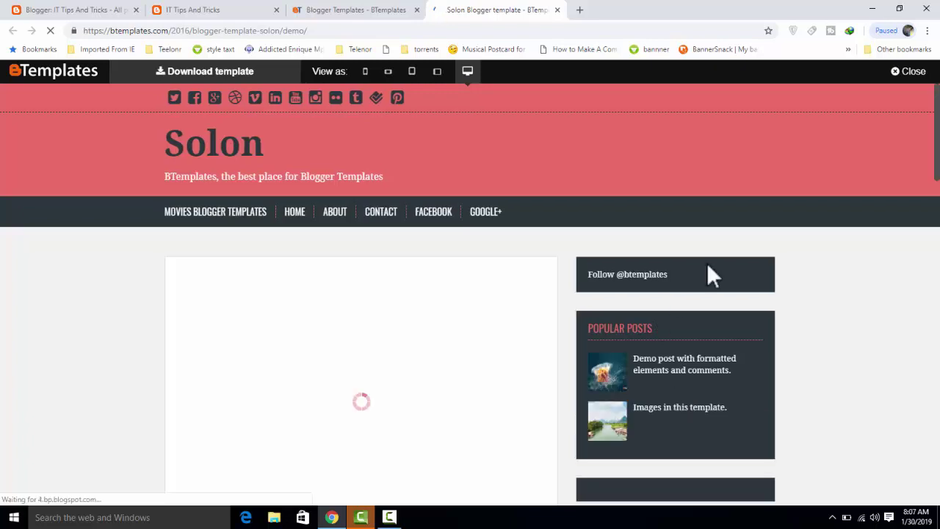
{"action": "scroll", "coordinate": [469, 294], "scroll_direction": "down", "scroll_amount": 6}
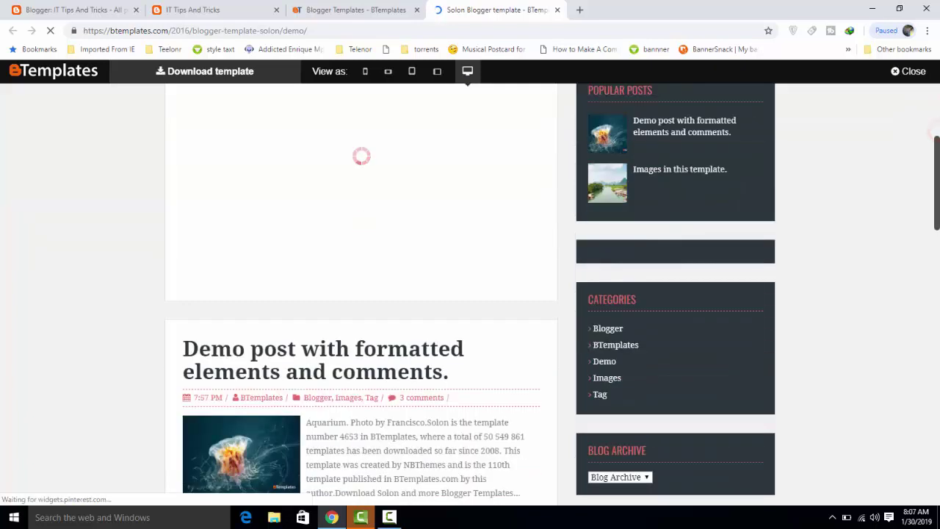
{"action": "scroll", "coordinate": [469, 294], "scroll_direction": "down", "scroll_amount": 5}
{"action": "scroll", "coordinate": [469, 294], "scroll_direction": "up", "scroll_amount": 7}
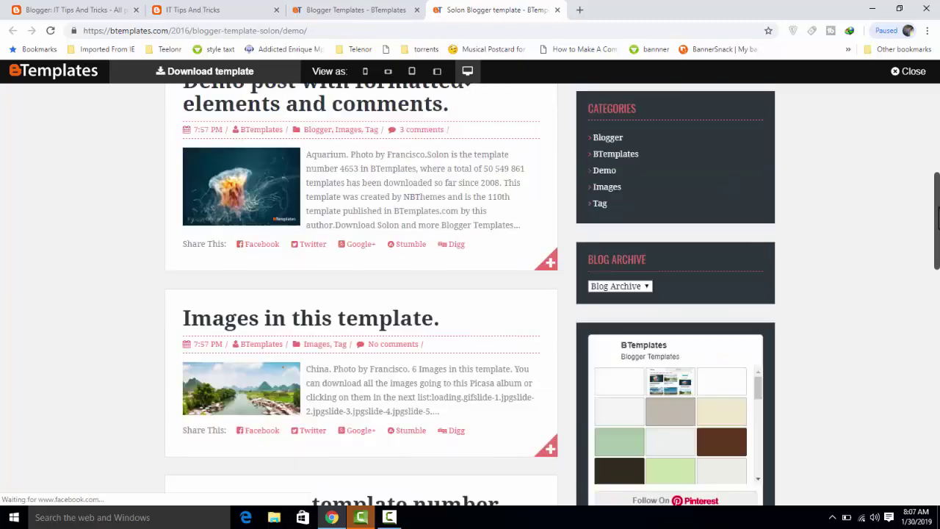
{"action": "scroll", "coordinate": [441, 224], "scroll_direction": "up", "scroll_amount": 2}
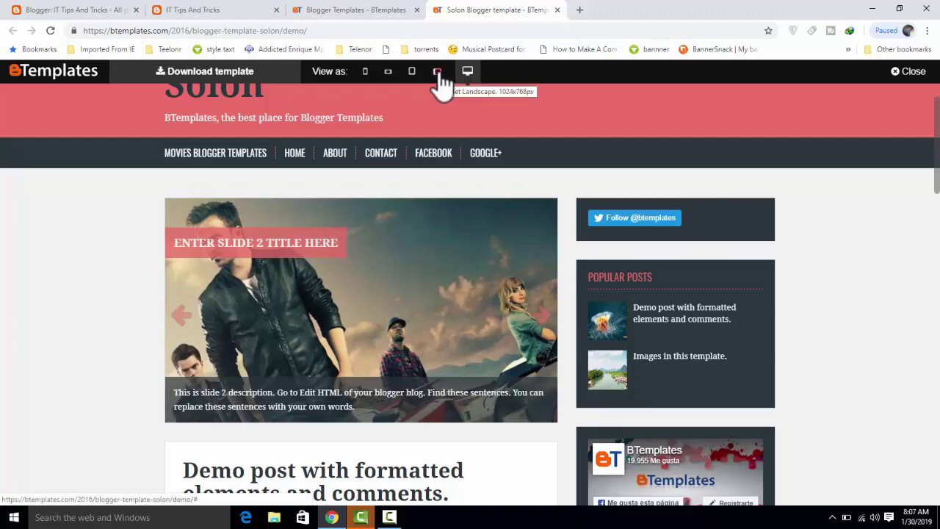
Preview the Solon demo in tablet landscape, tablet portrait, phone portrait and desktop layouts
{"action": "left_click", "coordinate": [438, 73]}
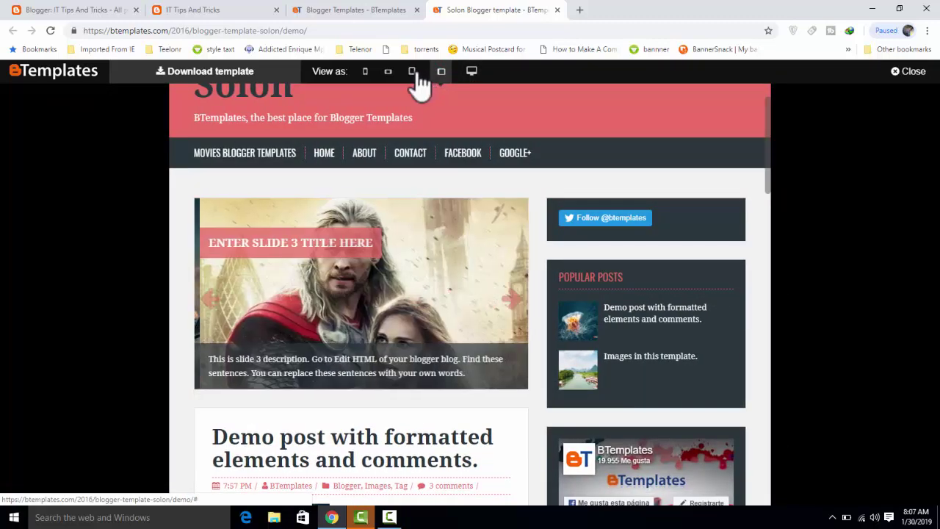
{"action": "left_click", "coordinate": [415, 72]}
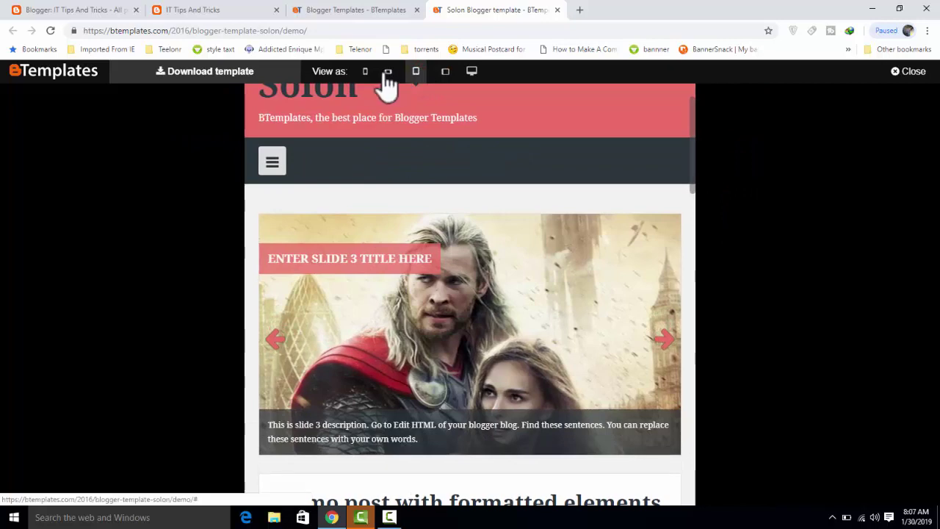
{"action": "left_click", "coordinate": [369, 71]}
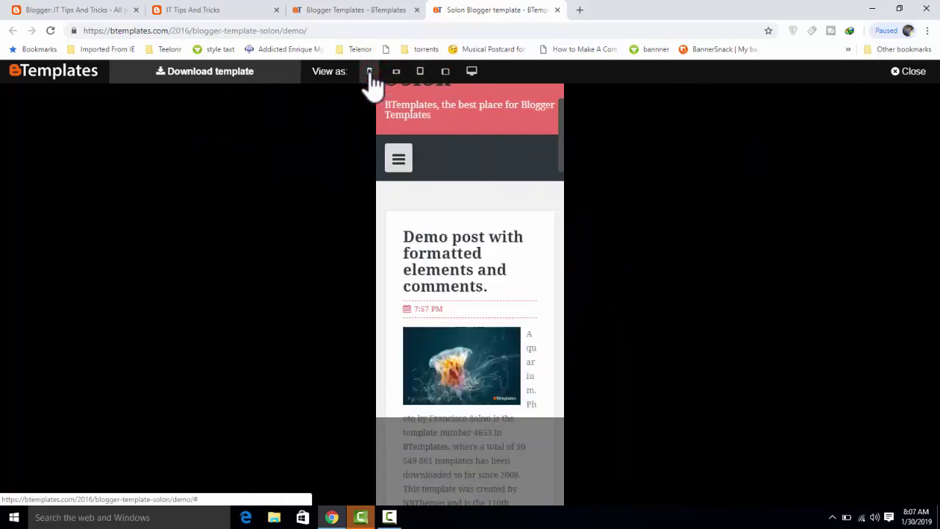
{"action": "left_click_drag", "start_coordinate": [561, 138], "coordinate": [538, 136]}
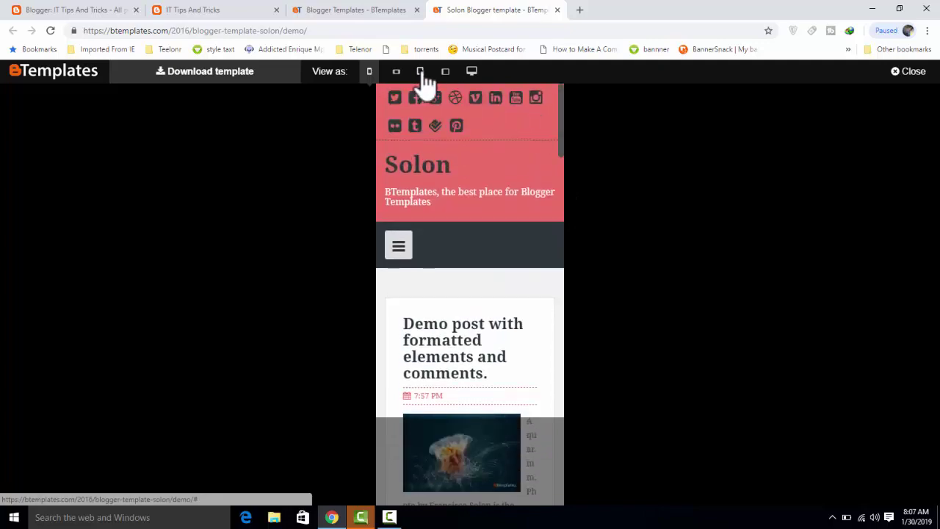
{"action": "left_click", "coordinate": [417, 72]}
{"action": "left_click", "coordinate": [471, 71]}
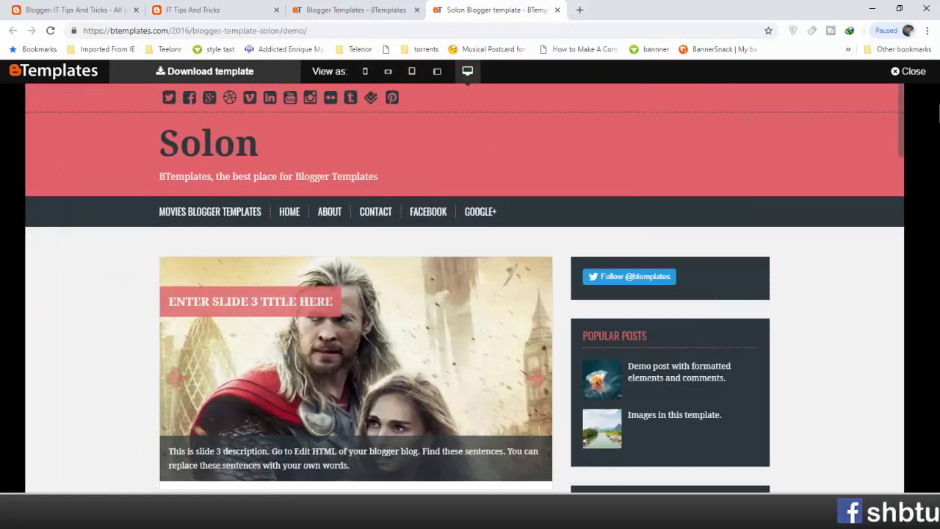
{"action": "left_click_drag", "start_coordinate": [938, 142], "coordinate": [460, 29]}
Return to the BTemplates list, open the Gridster template's demo and look through its home page
{"action": "left_click", "coordinate": [355, 10]}
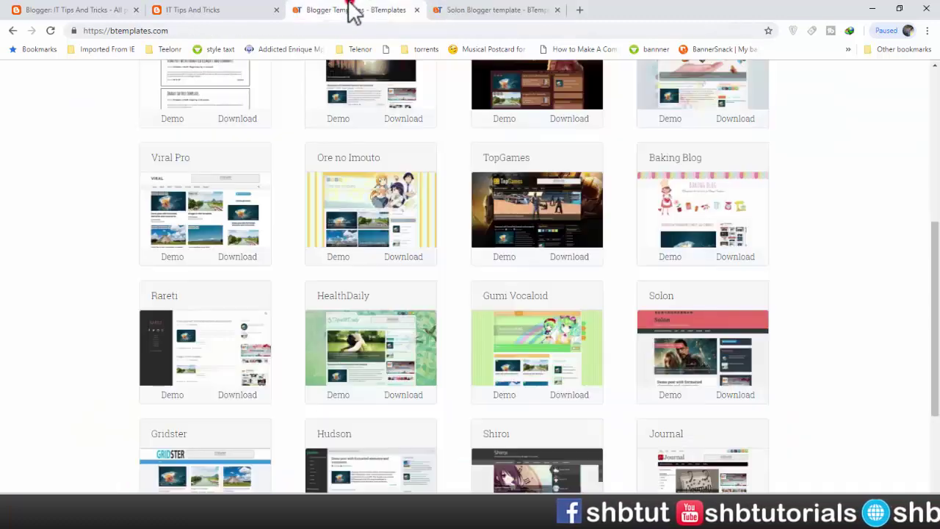
{"action": "left_click_drag", "start_coordinate": [938, 209], "coordinate": [934, 329]}
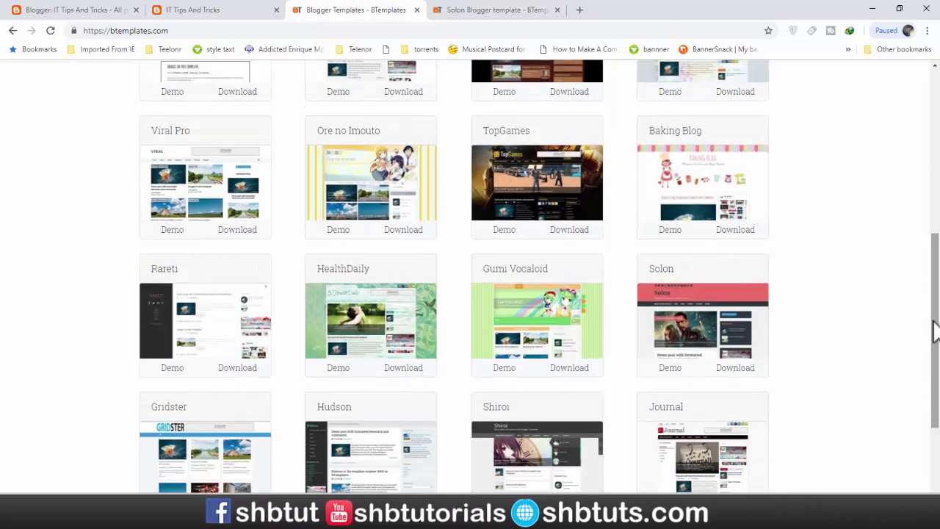
{"action": "left_click", "coordinate": [184, 232]}
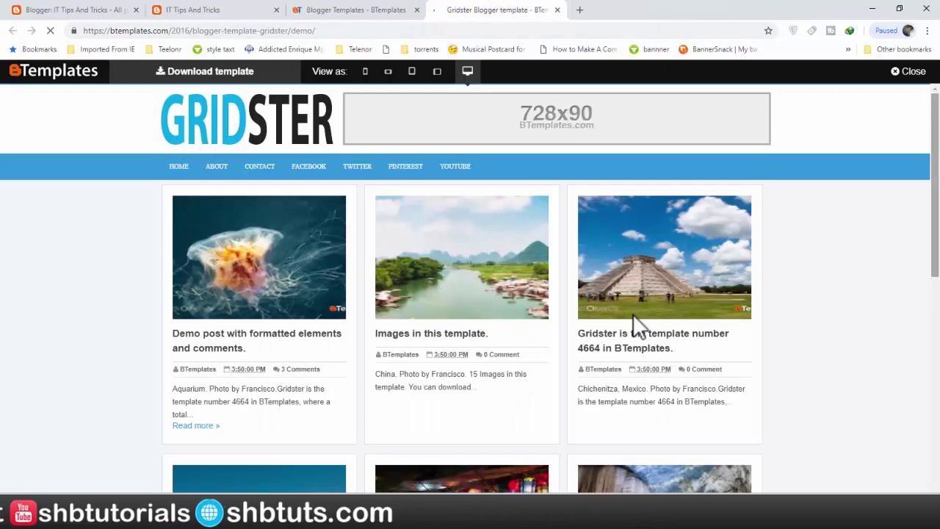
{"action": "scroll", "coordinate": [634, 326], "scroll_direction": "down", "scroll_amount": 2}
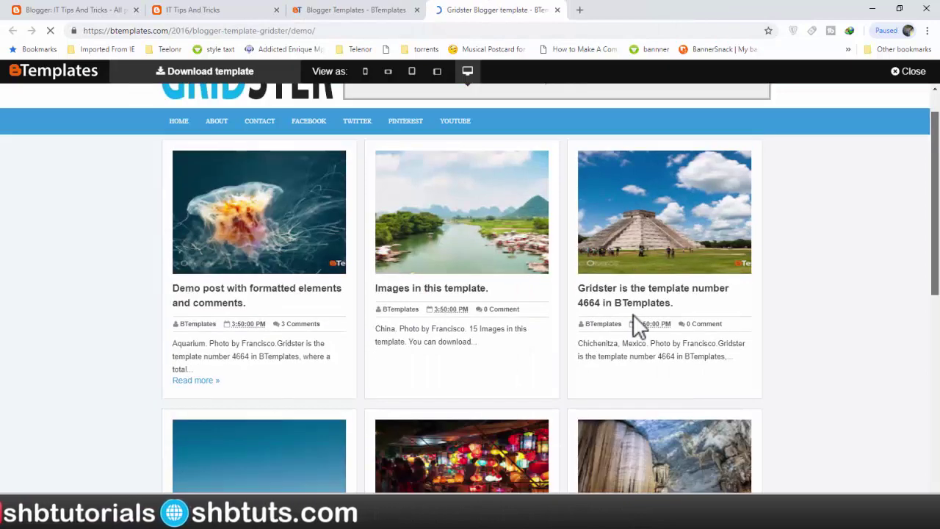
{"action": "scroll", "coordinate": [637, 326], "scroll_direction": "down", "scroll_amount": 5}
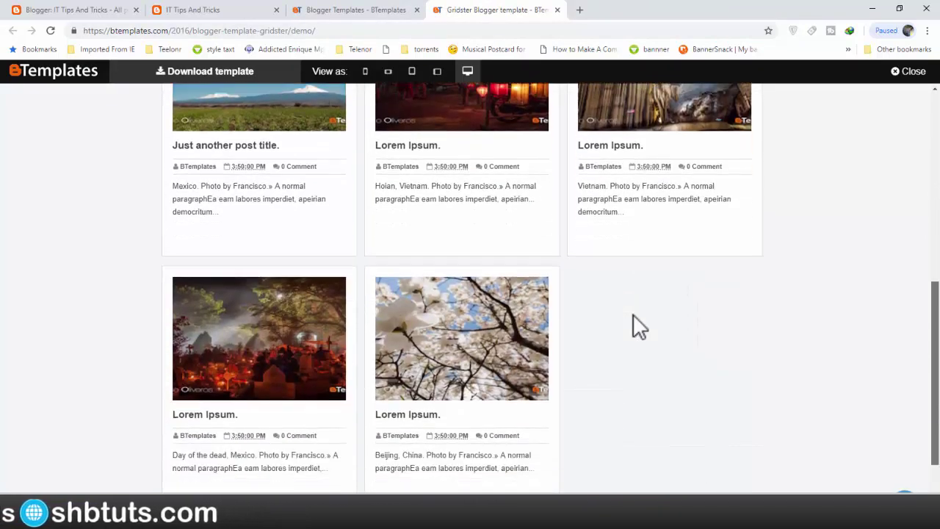
{"action": "scroll", "coordinate": [633, 323], "scroll_direction": "down", "scroll_amount": 1}
{"action": "scroll", "coordinate": [633, 323], "scroll_direction": "up", "scroll_amount": 4}
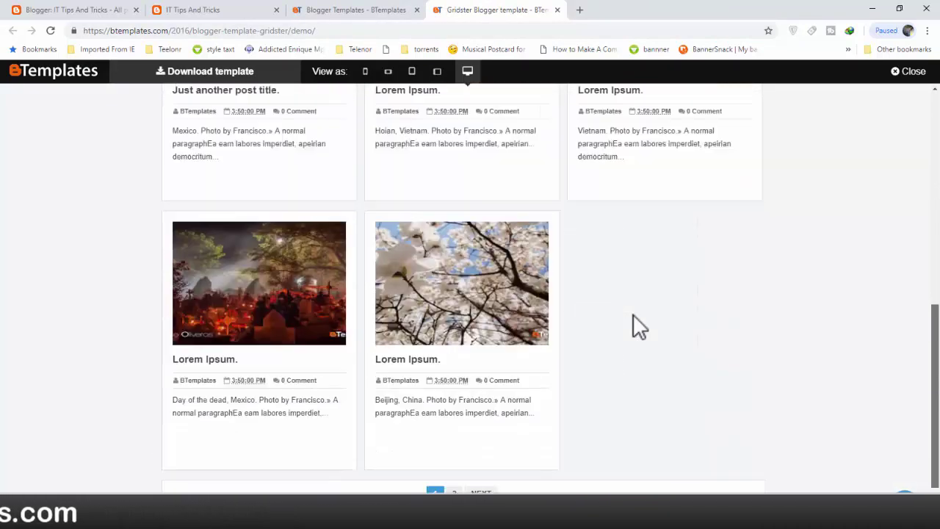
{"action": "scroll", "coordinate": [633, 318], "scroll_direction": "up", "scroll_amount": 5}
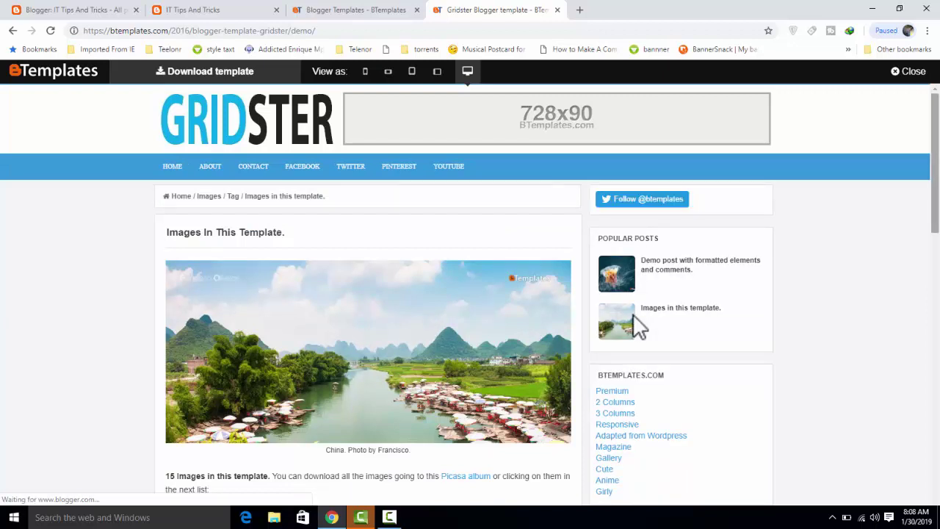
Examine the layout of the "Images in this template" post page in the Gridster demo, including the sidebar and related posts
{"action": "scroll", "coordinate": [632, 314], "scroll_direction": "down", "scroll_amount": 5}
{"action": "scroll", "coordinate": [632, 314], "scroll_direction": "down", "scroll_amount": 3}
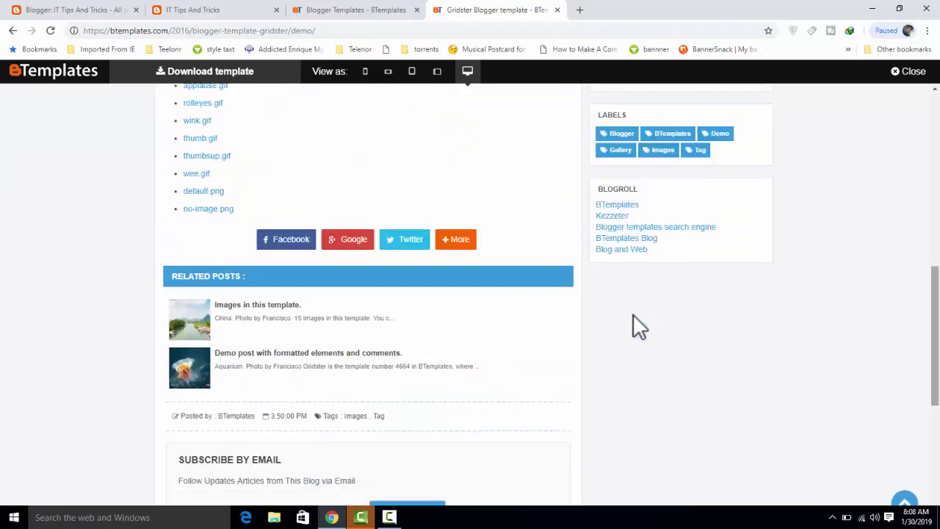
{"action": "scroll", "coordinate": [632, 314], "scroll_direction": "down", "scroll_amount": 2}
{"action": "scroll", "coordinate": [632, 314], "scroll_direction": "down", "scroll_amount": 1}
{"action": "scroll", "coordinate": [632, 314], "scroll_direction": "up", "scroll_amount": 12}
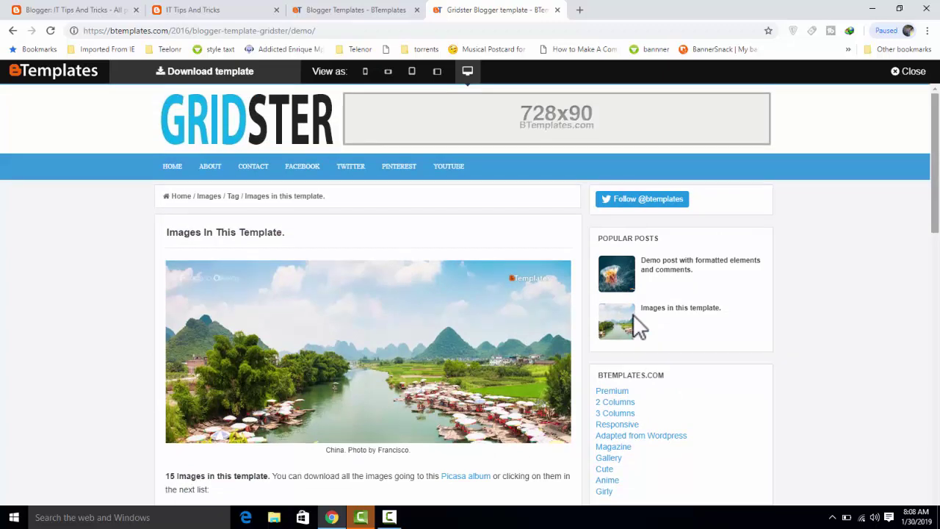
{"action": "scroll", "coordinate": [632, 315], "scroll_direction": "down", "scroll_amount": 3}
{"action": "scroll", "coordinate": [633, 315], "scroll_direction": "up", "scroll_amount": 3}
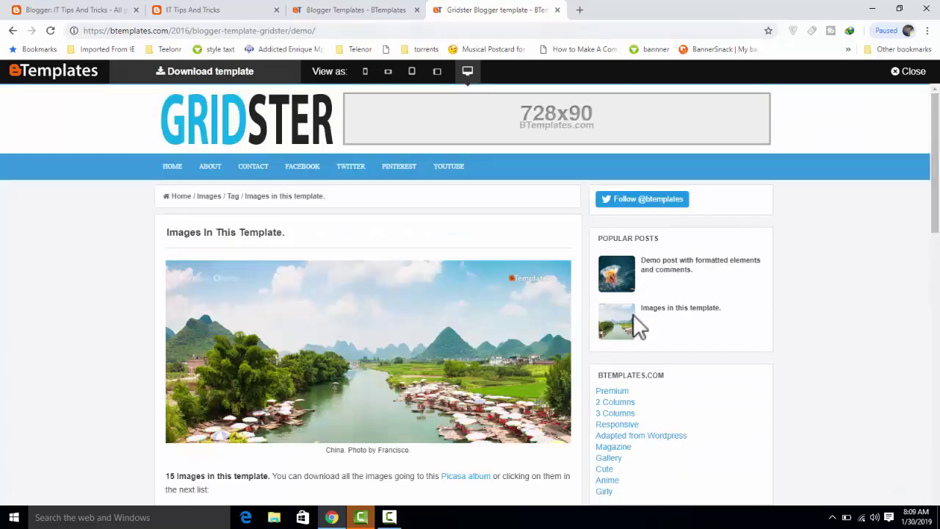
Return to the BTemplates list and open the Viral Pro template's page
{"action": "key", "text": "ctrl+shift+Tab"}
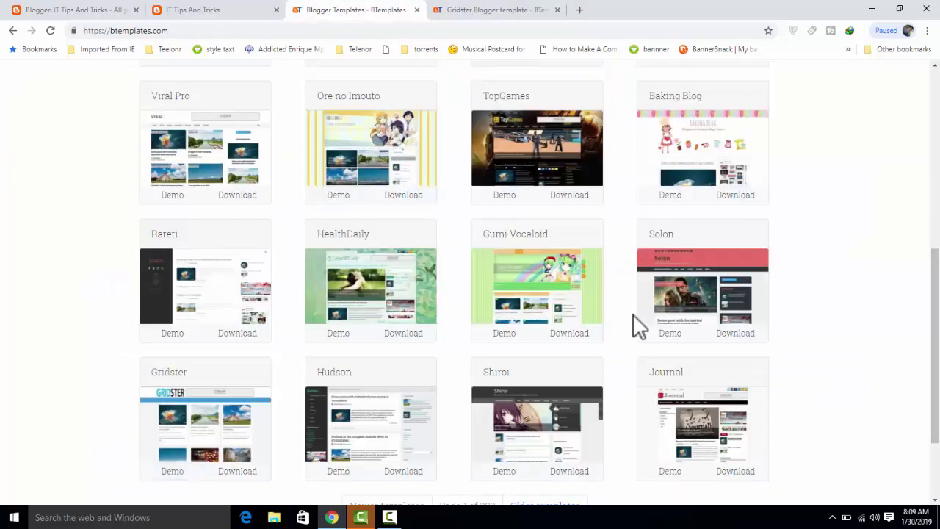
{"action": "scroll", "coordinate": [639, 325], "scroll_direction": "down", "scroll_amount": 1}
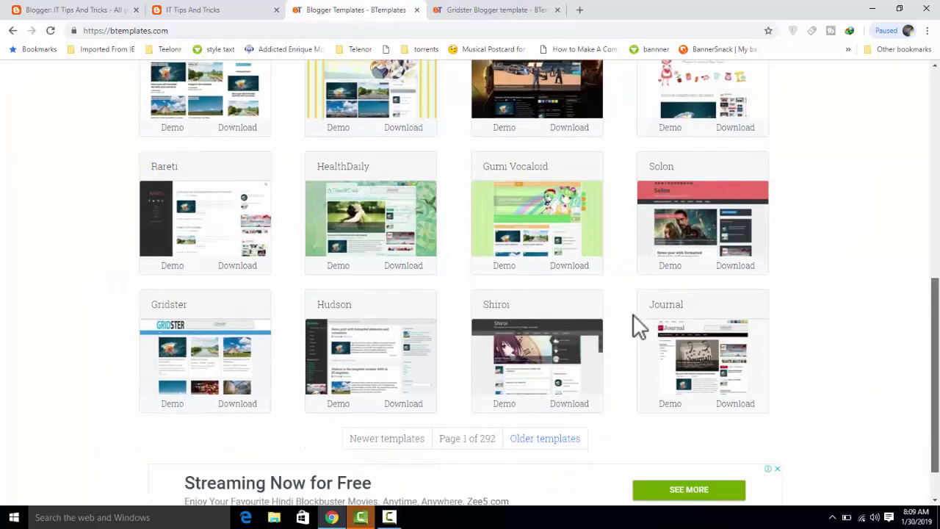
{"action": "scroll", "coordinate": [639, 326], "scroll_direction": "up", "scroll_amount": 3}
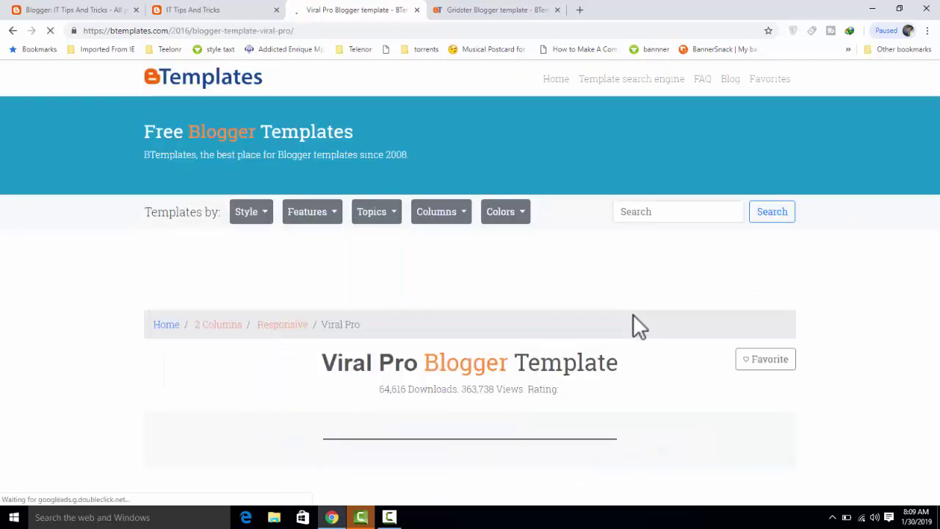
Download the Viral Pro template and save it to the desktop as the ZIP archive Viral-Pro
{"action": "scroll", "coordinate": [638, 325], "scroll_direction": "down", "scroll_amount": 5}
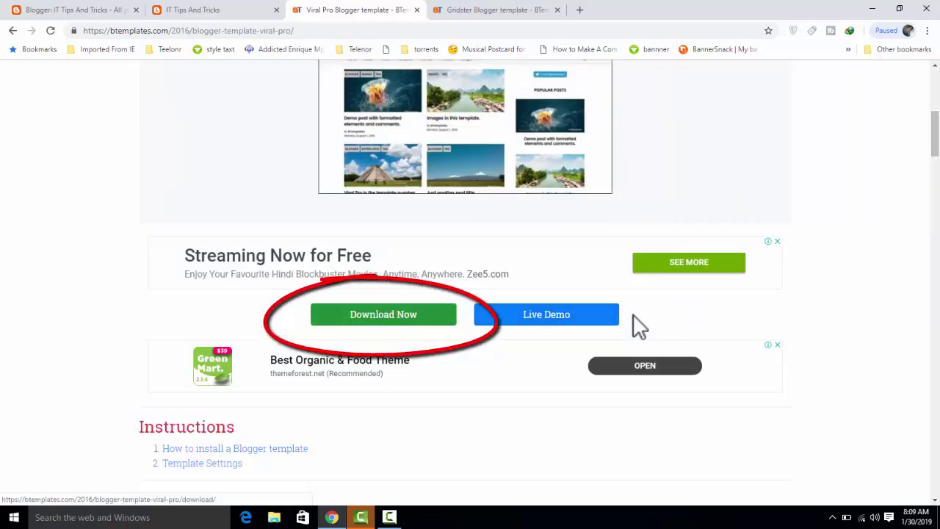
{"action": "left_click", "coordinate": [383, 314]}
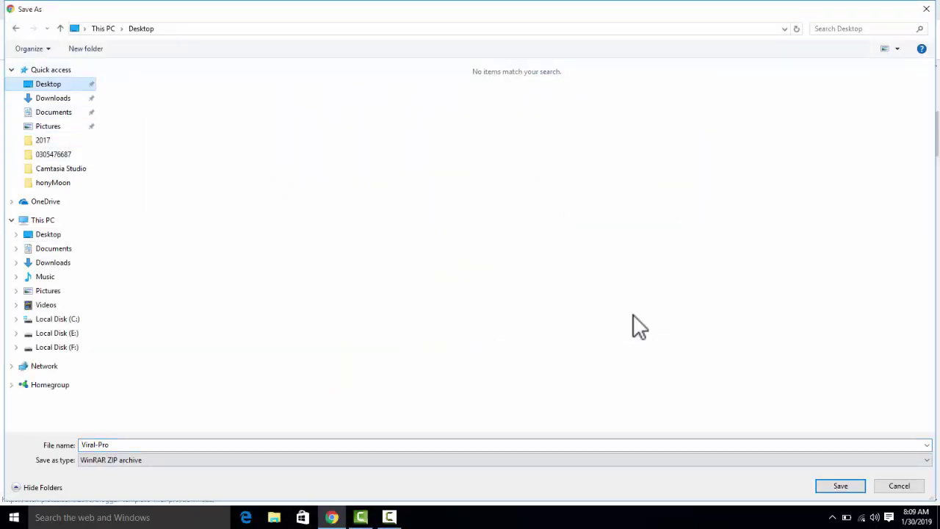
{"action": "key", "text": "Return"}
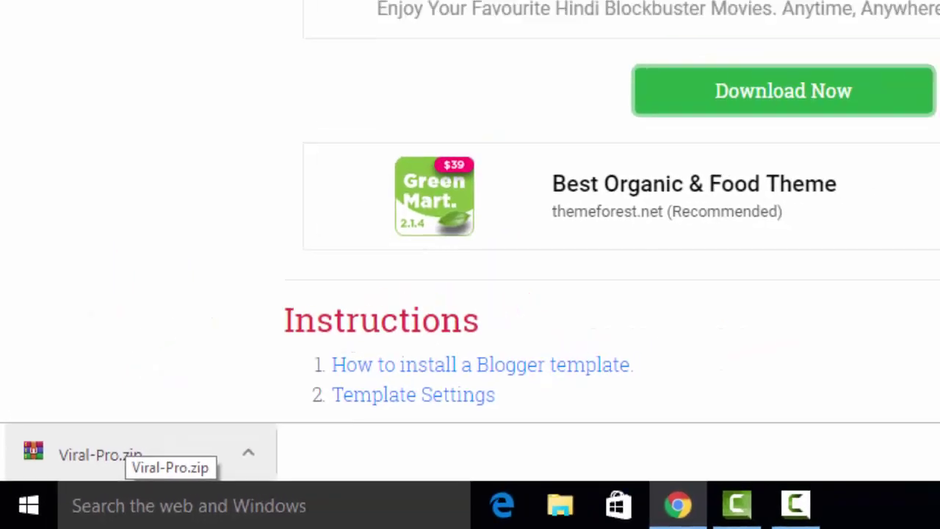
Open the downloaded Viral-Pro.zip archive and go into its Viral Pro folder
{"action": "left_click", "coordinate": [110, 454]}
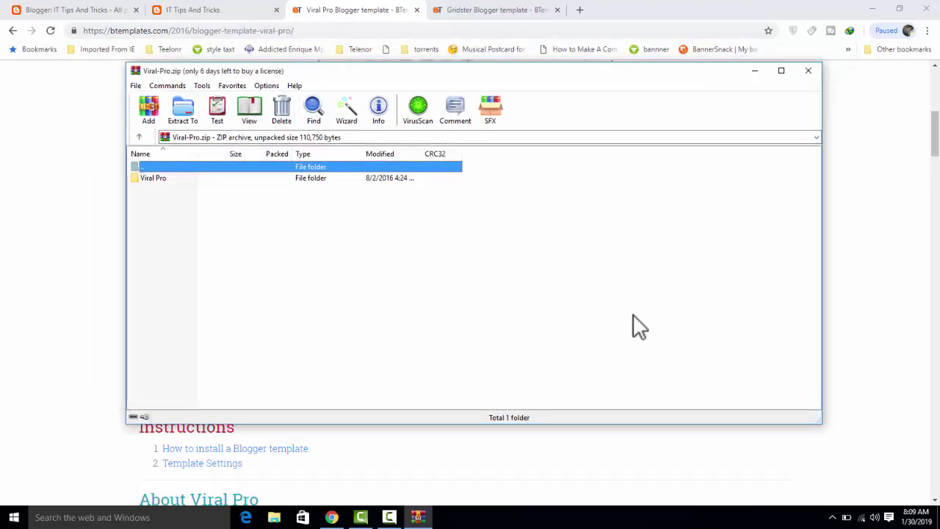
{"action": "key", "text": "Down"}
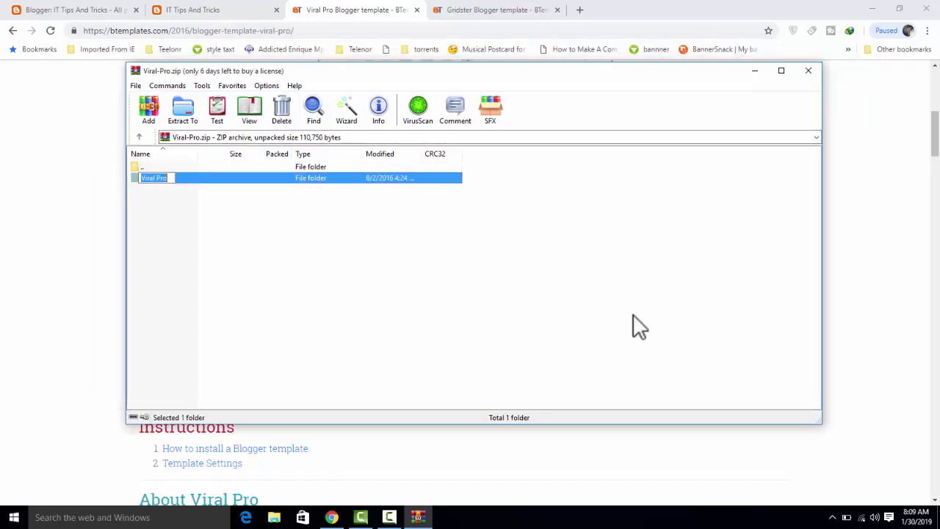
{"action": "key", "text": "Return"}
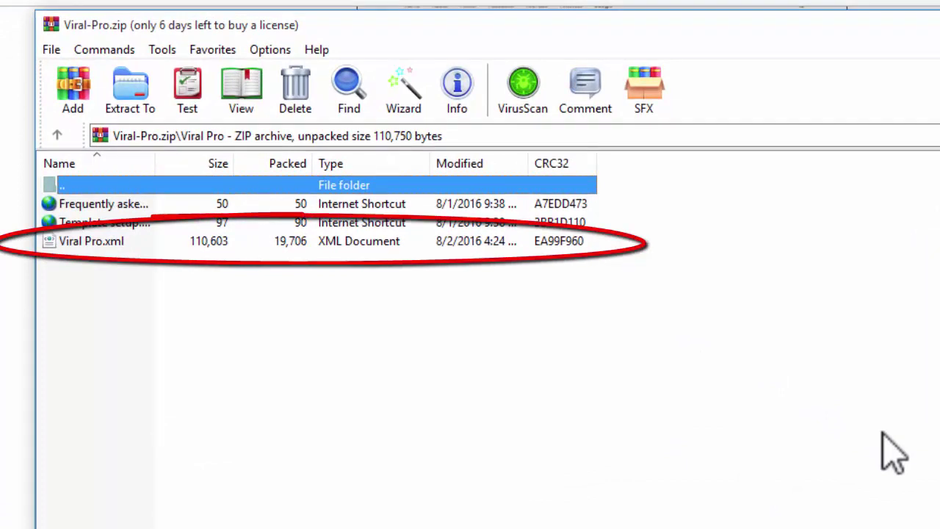
Extract Viral Pro.xml from the archive to the desktop, check the file there and return to the browser
{"action": "key", "text": "Down"}
{"action": "key", "text": "Down"}
{"action": "key", "text": "Down"}
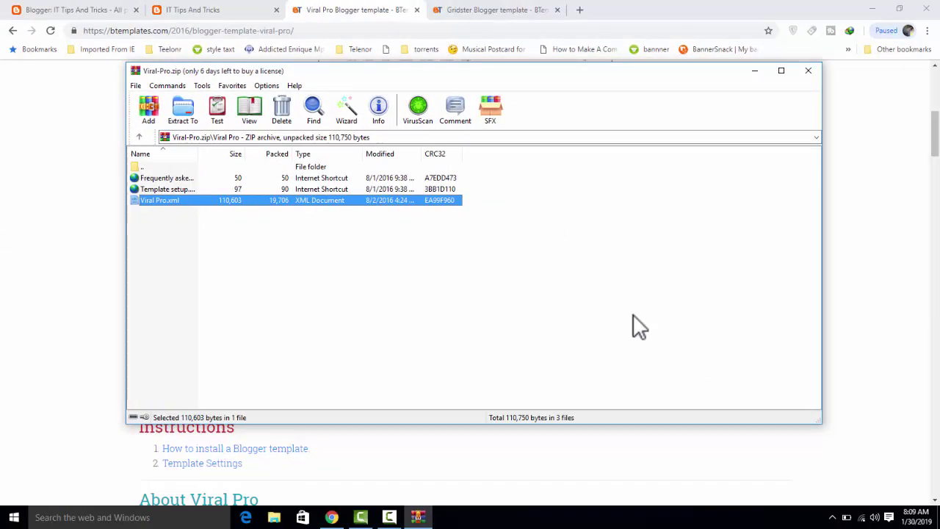
{"action": "key", "text": "alt+e"}
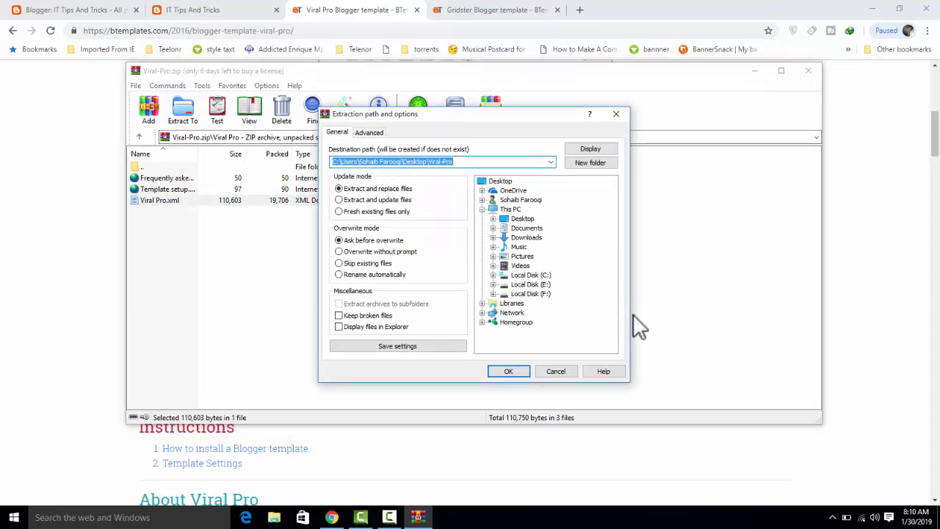
{"action": "key", "text": "Return"}
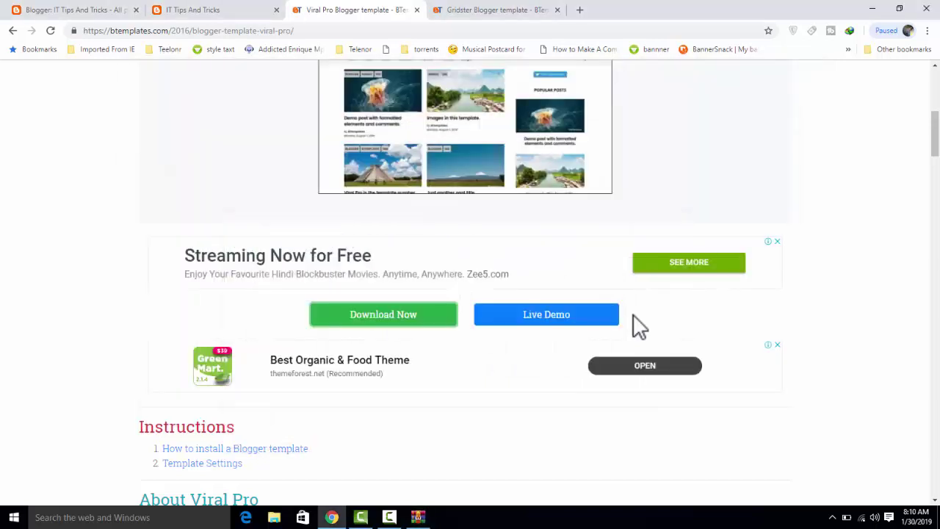
{"action": "key", "text": "super+d"}
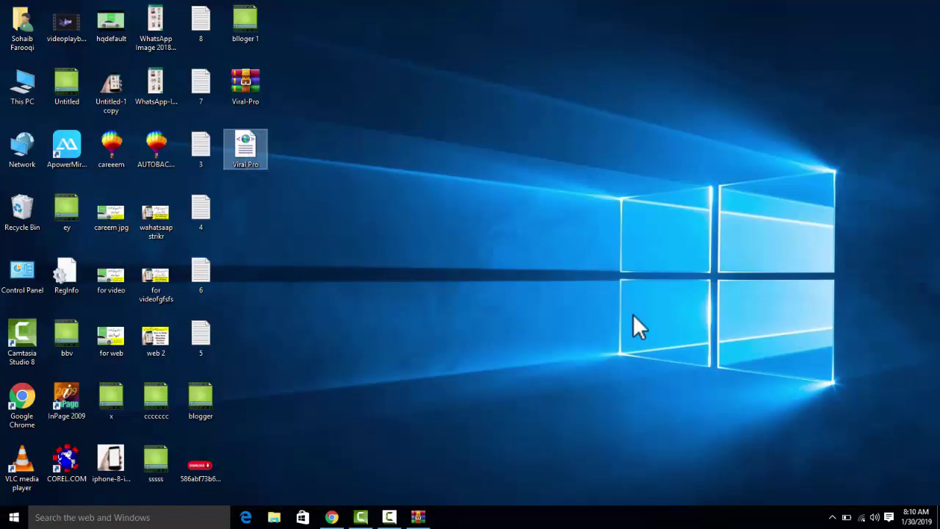
{"action": "key", "text": "super+d"}
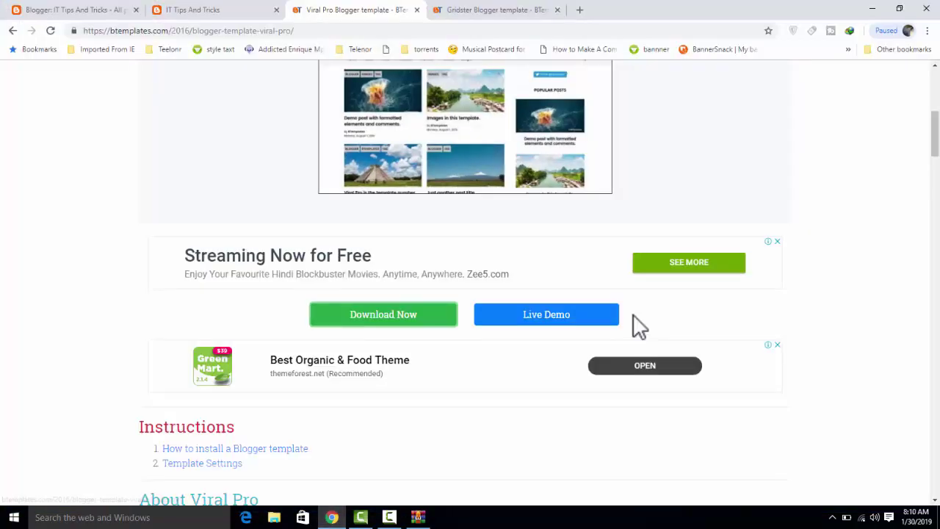
Open Backup / Restore on the Theme page of the IT Tips And Tricks blog and check the live blog's current design
{"action": "key", "text": "ctrl+1"}
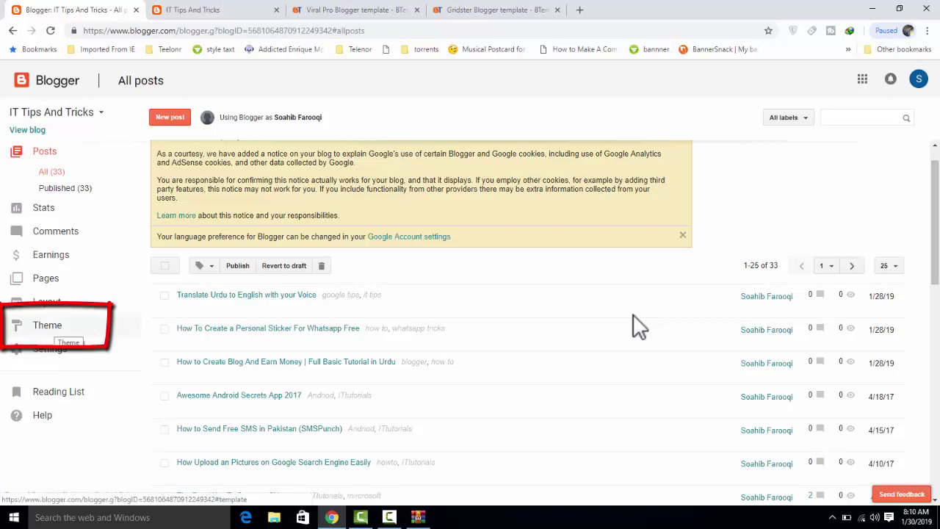
{"action": "left_click", "coordinate": [47, 324]}
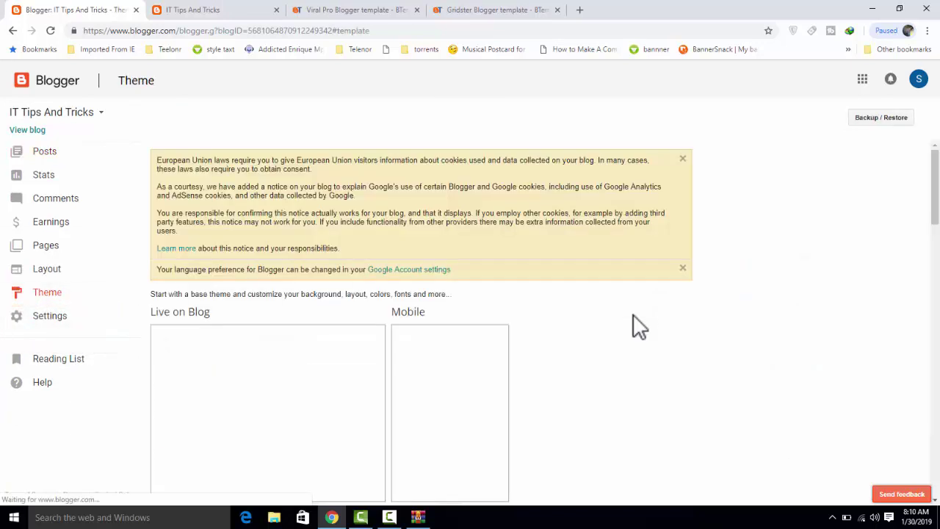
{"action": "scroll", "coordinate": [639, 327], "scroll_direction": "down", "scroll_amount": 2}
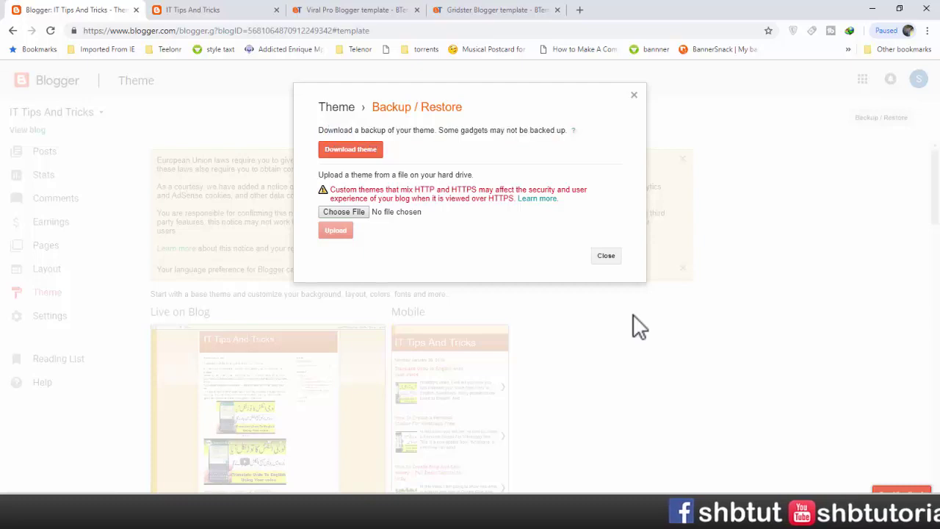
{"action": "key", "text": "ctrl+Tab"}
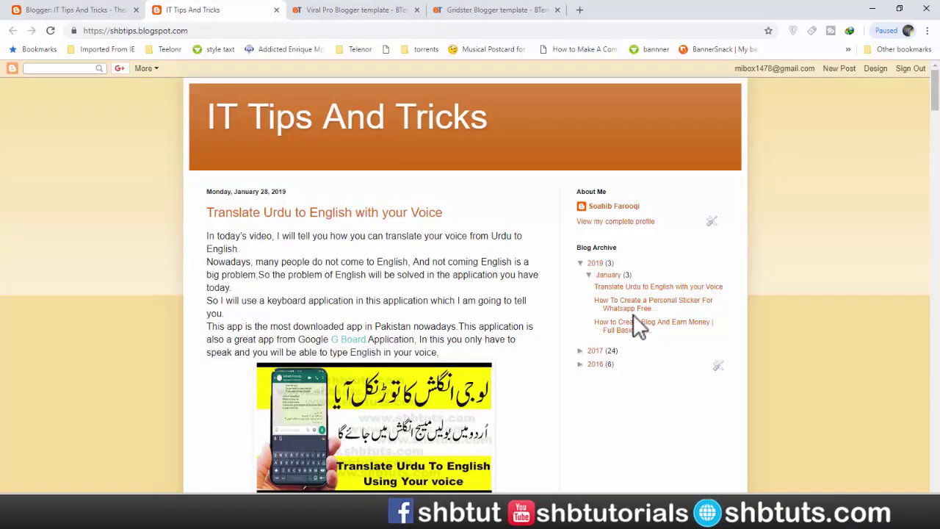
{"action": "key", "text": "ctrl+shift+Tab"}
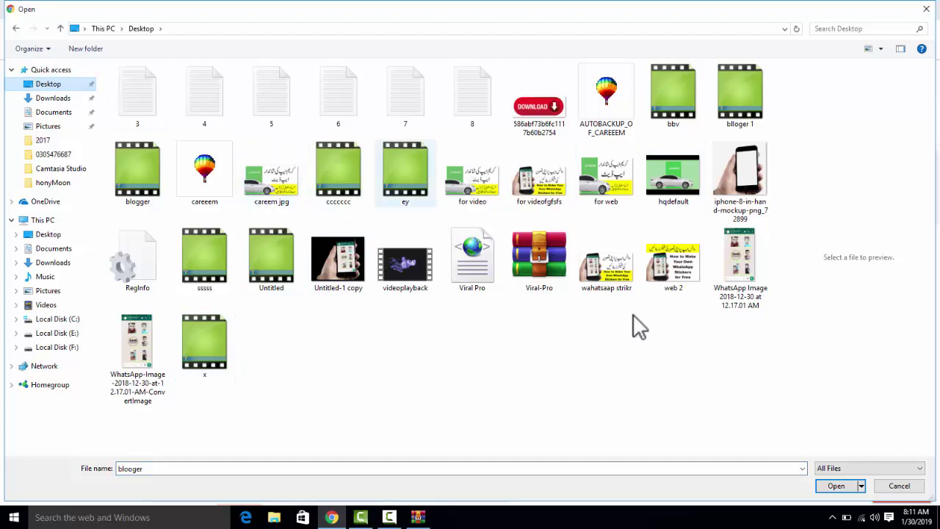
Upload Viral Pro.xml from the desktop as the blog's theme and check its live and mobile previews
{"action": "key", "text": "space"}
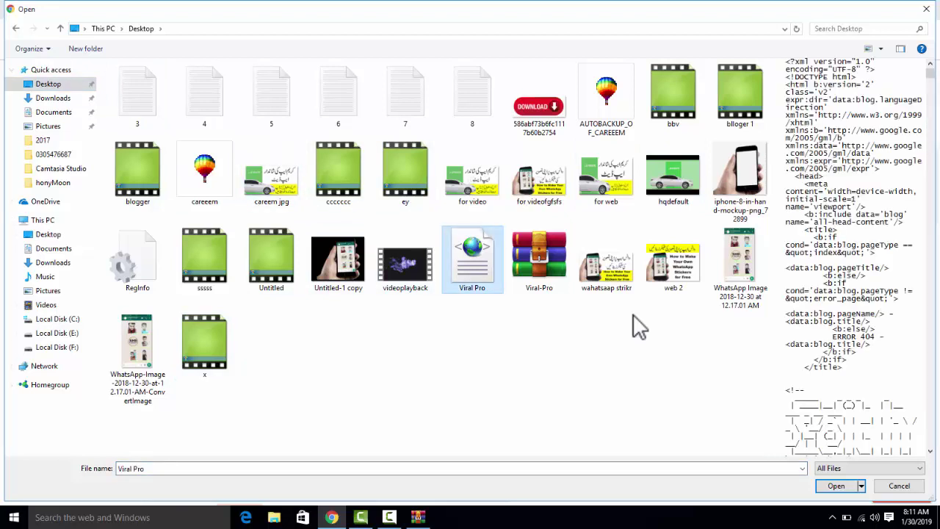
{"action": "key", "text": "Return"}
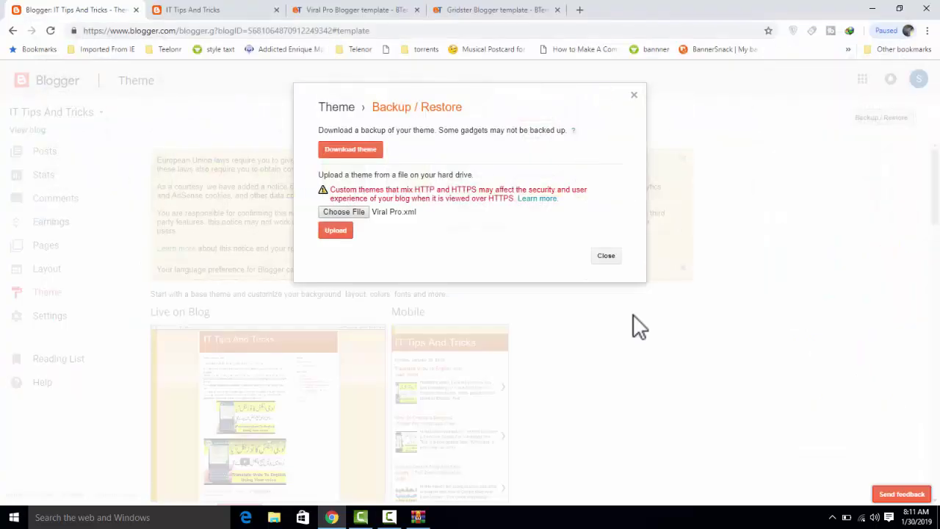
{"action": "key", "text": "Tab"}
{"action": "key", "text": "Return"}
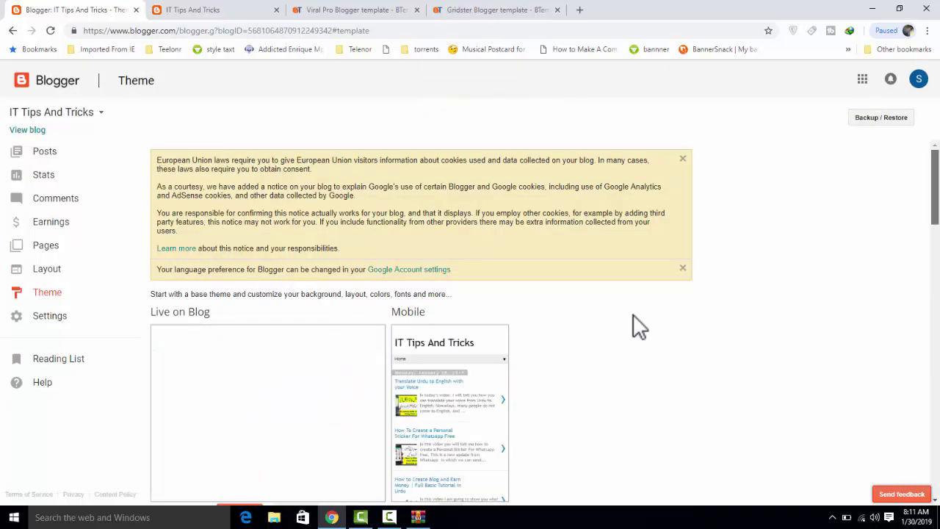
{"action": "scroll", "coordinate": [639, 326], "scroll_direction": "down", "scroll_amount": 2}
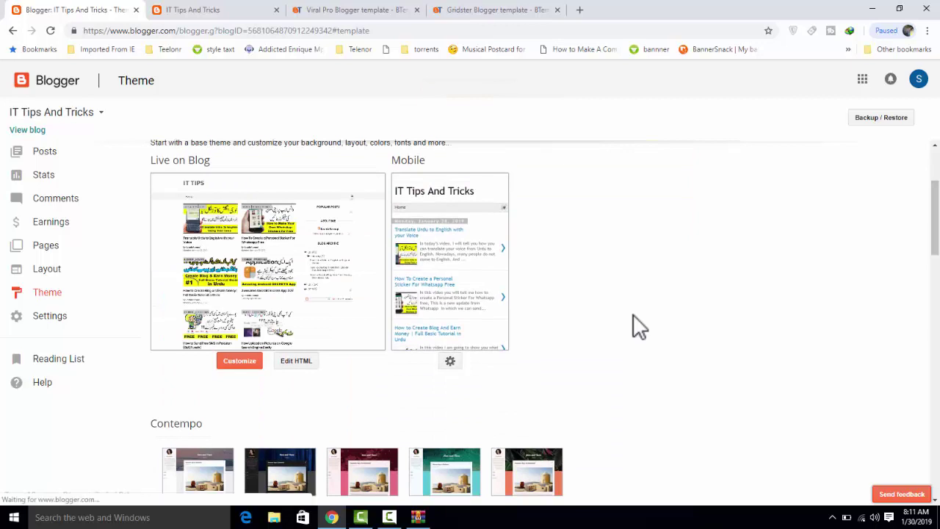
Reload the live IT Tips And Tricks blog and look through its home page in the new theme
{"action": "key", "text": "ctrl+Tab"}
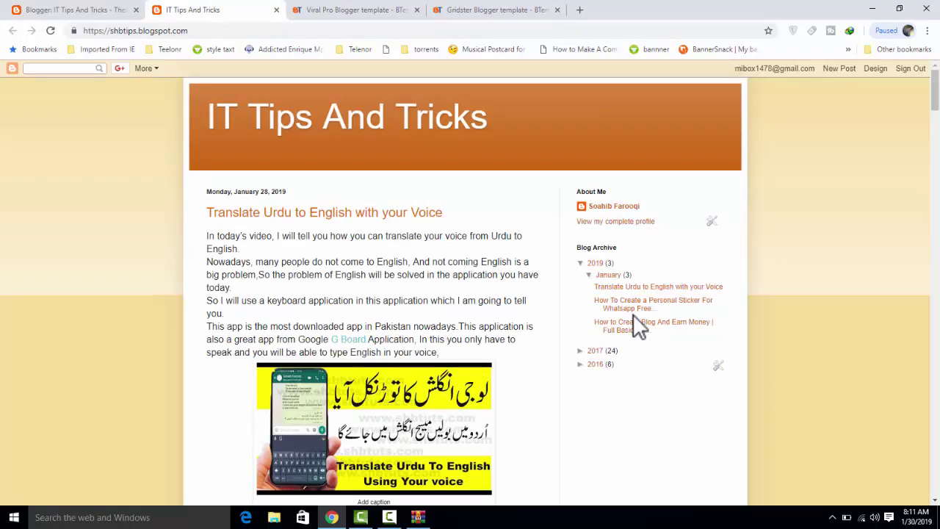
{"action": "key", "text": "F5"}
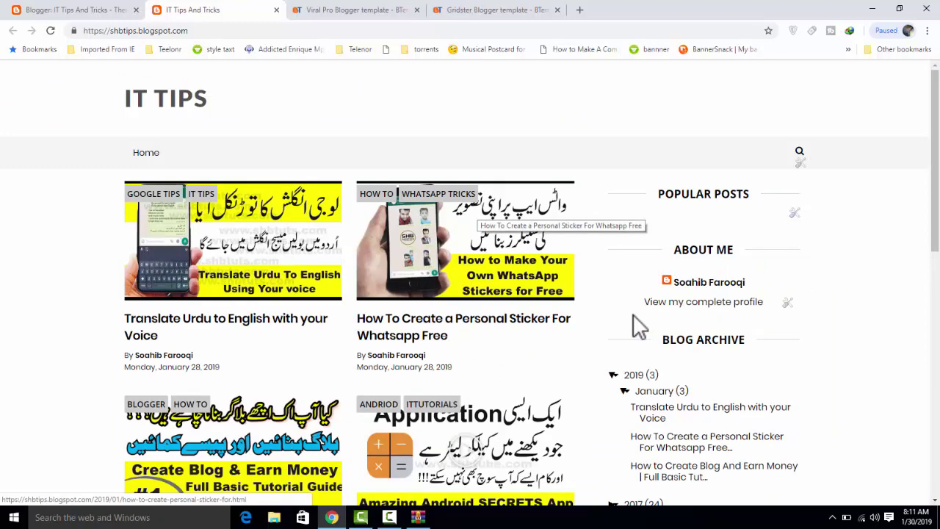
{"action": "scroll", "coordinate": [638, 327], "scroll_direction": "down", "scroll_amount": 4}
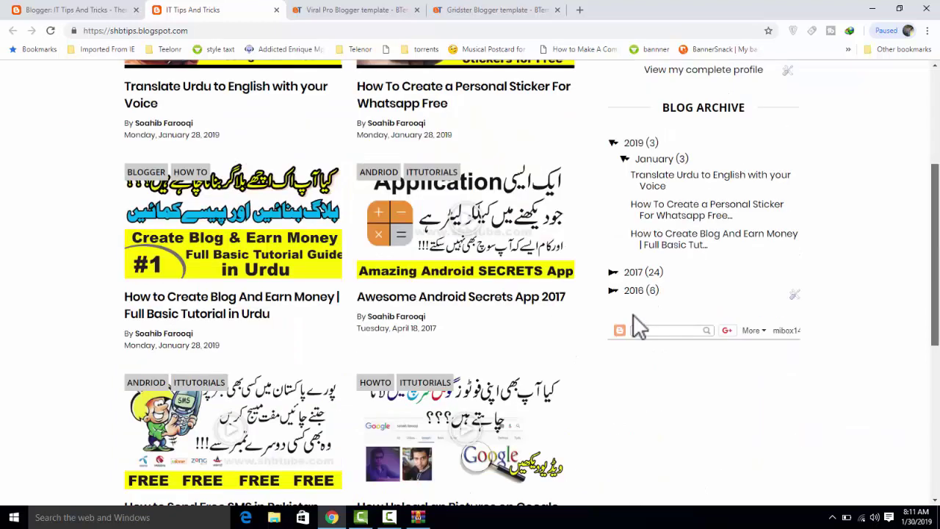
{"action": "scroll", "coordinate": [638, 329], "scroll_direction": "up", "scroll_amount": 3}
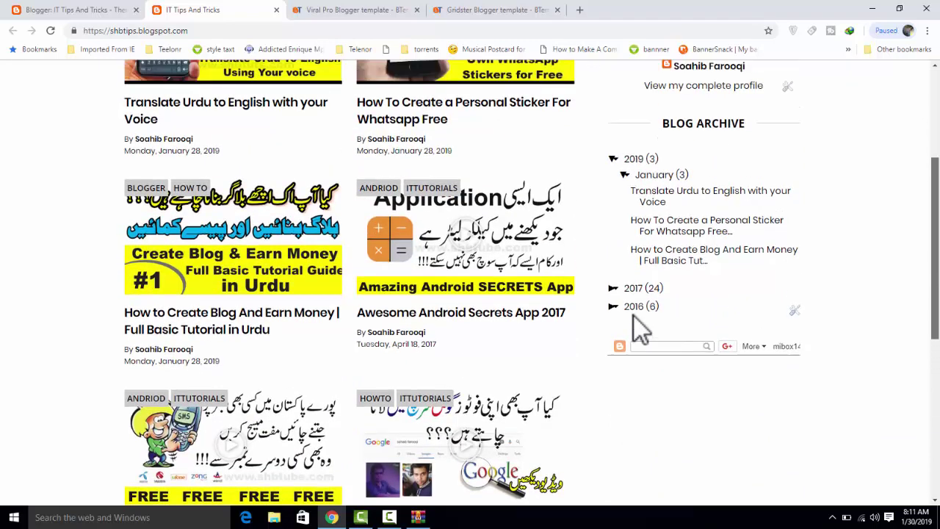
{"action": "scroll", "coordinate": [640, 330], "scroll_direction": "up", "scroll_amount": 1}
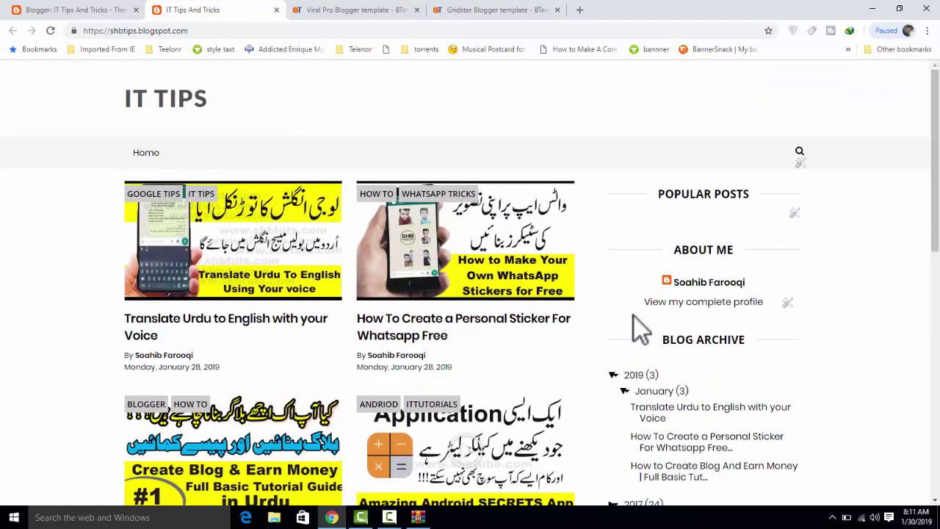
{"action": "scroll", "coordinate": [639, 331], "scroll_direction": "down", "scroll_amount": 5}
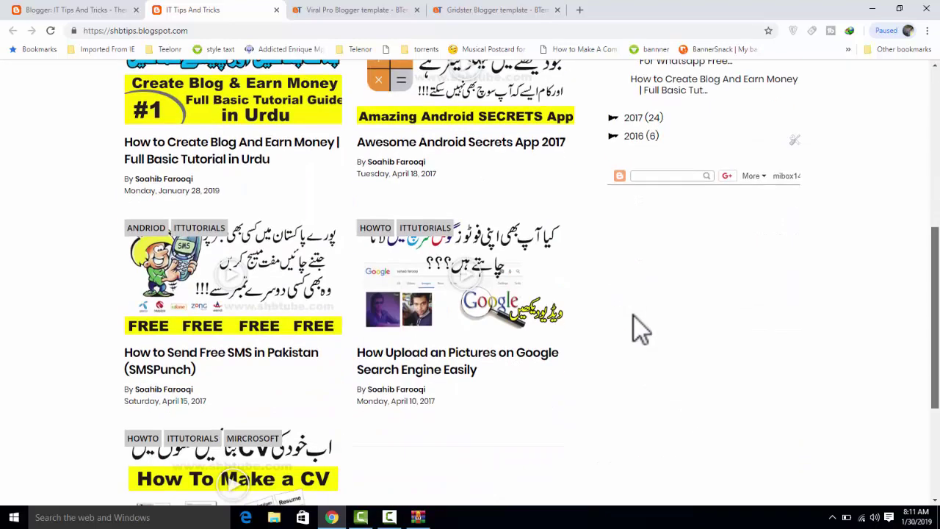
{"action": "scroll", "coordinate": [639, 330], "scroll_direction": "up", "scroll_amount": 5}
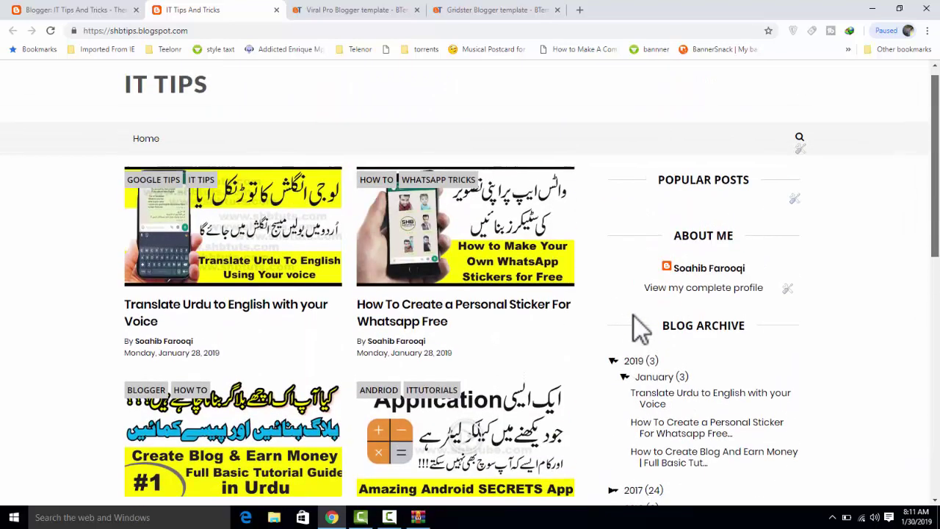
Open the "Translate Urdu to English with your Voice" post and examine its share buttons, byline, post navigation and comments section
{"action": "left_click", "coordinate": [233, 242]}
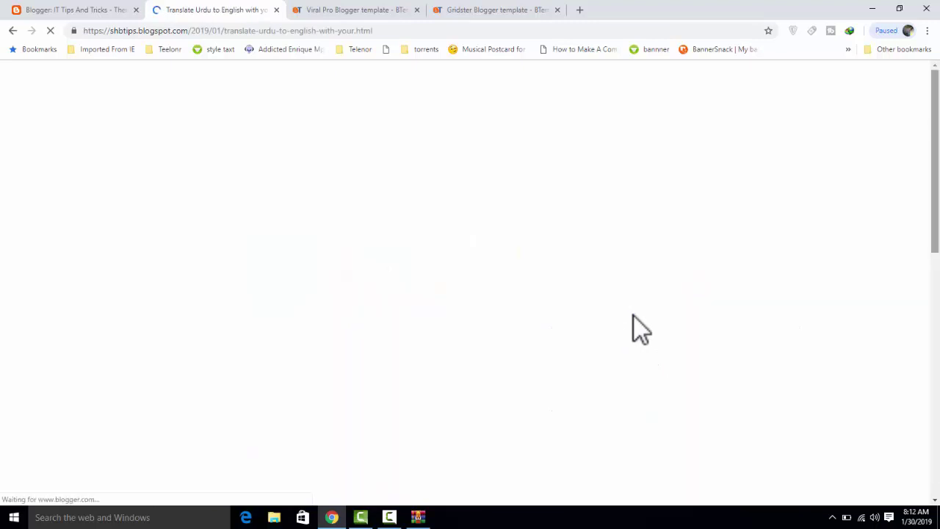
{"action": "scroll", "coordinate": [640, 328], "scroll_direction": "down", "scroll_amount": 3}
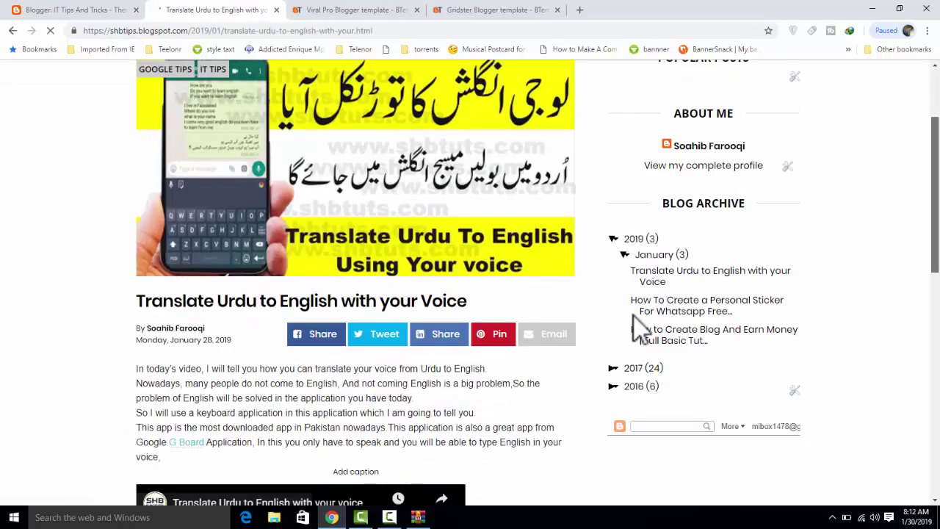
{"action": "scroll", "coordinate": [641, 329], "scroll_direction": "down", "scroll_amount": 1}
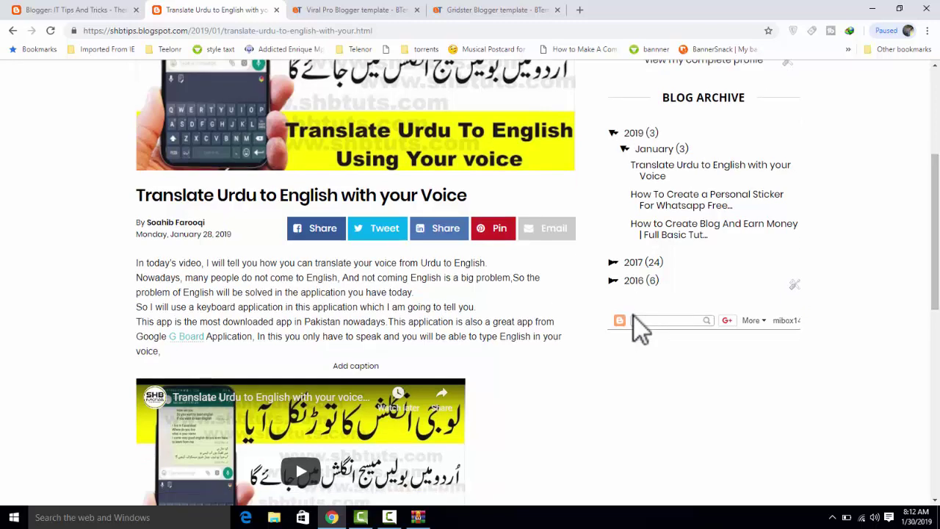
{"action": "key", "text": "Tab"}
{"action": "key", "text": "Tab"}
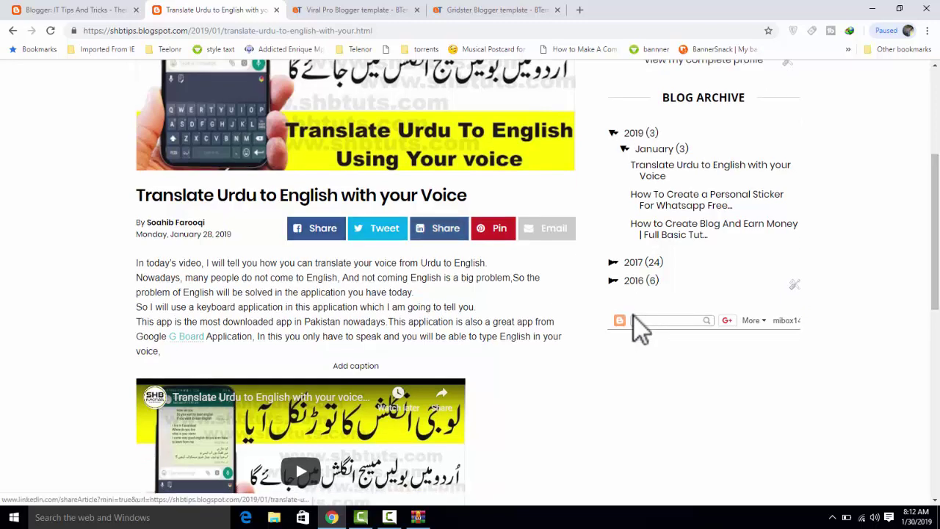
{"action": "key", "text": "Tab"}
{"action": "scroll", "coordinate": [641, 329], "scroll_direction": "down", "scroll_amount": 1}
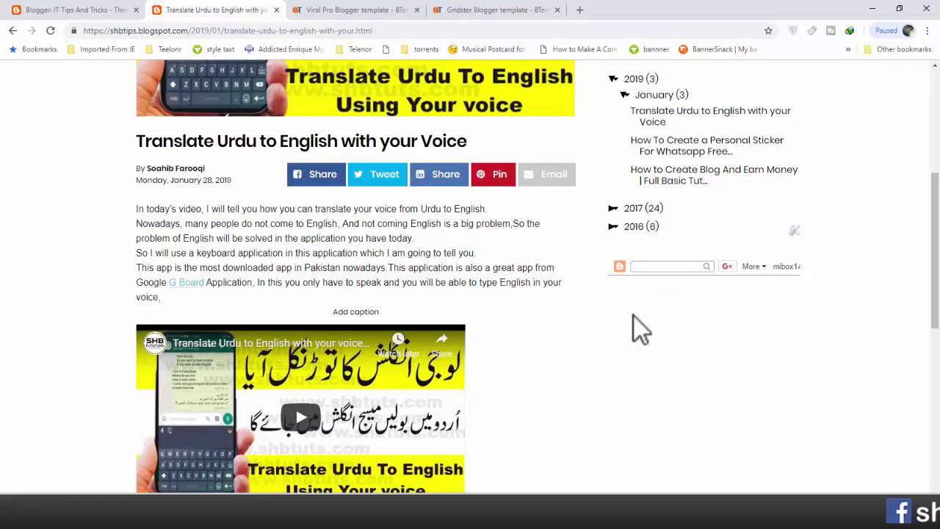
{"action": "left_click_drag", "start_coordinate": [137, 168], "coordinate": [232, 181]}
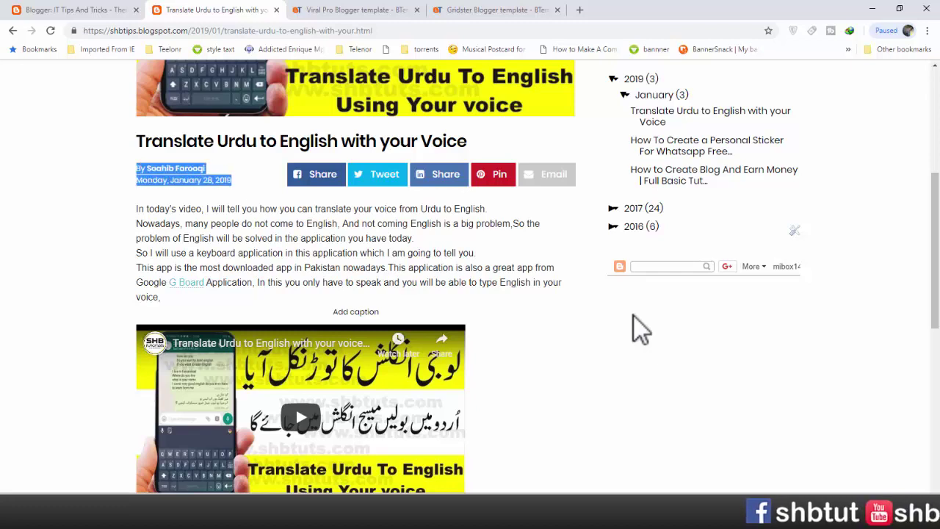
{"action": "scroll", "coordinate": [640, 329], "scroll_direction": "down", "scroll_amount": 4}
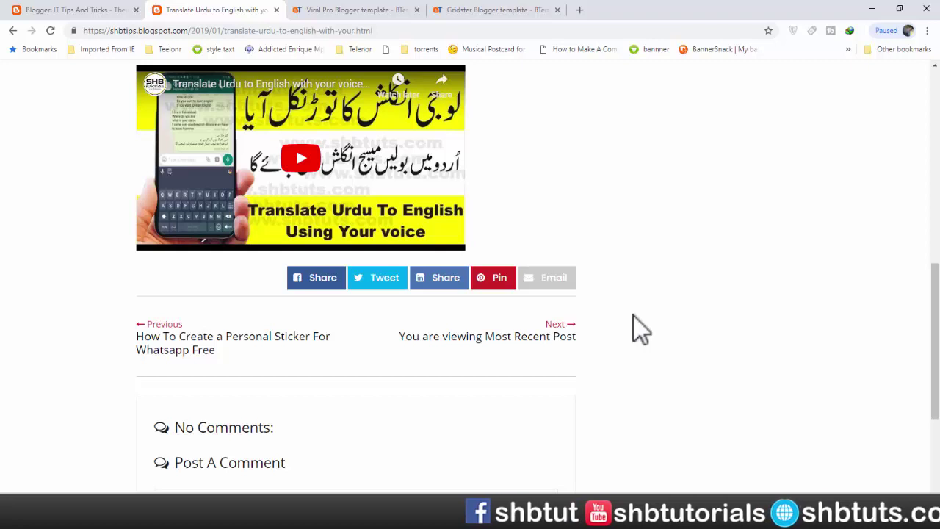
{"action": "scroll", "coordinate": [640, 329], "scroll_direction": "down", "scroll_amount": 1}
{"action": "scroll", "coordinate": [640, 329], "scroll_direction": "up", "scroll_amount": 1}
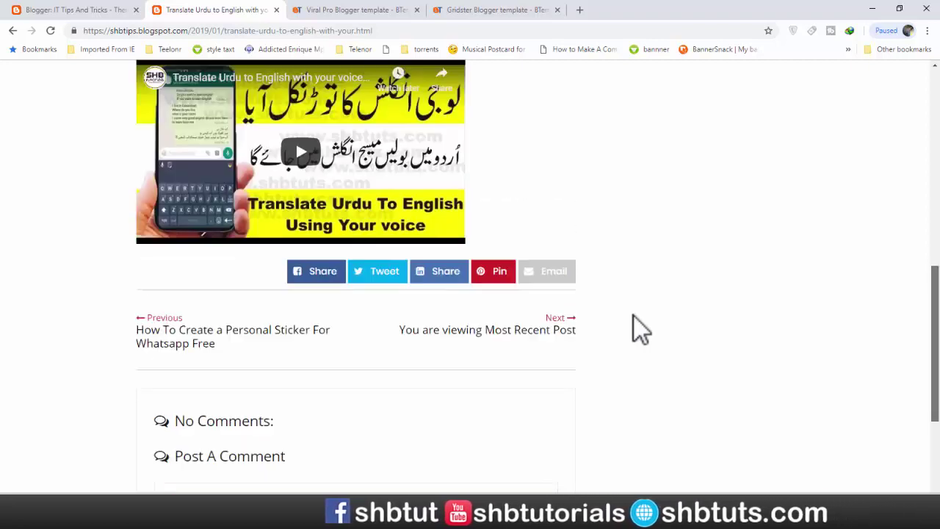
Look over the post's embedded video, share buttons, previous/next links and header image once more
{"action": "scroll", "coordinate": [640, 329], "scroll_direction": "up", "scroll_amount": 1}
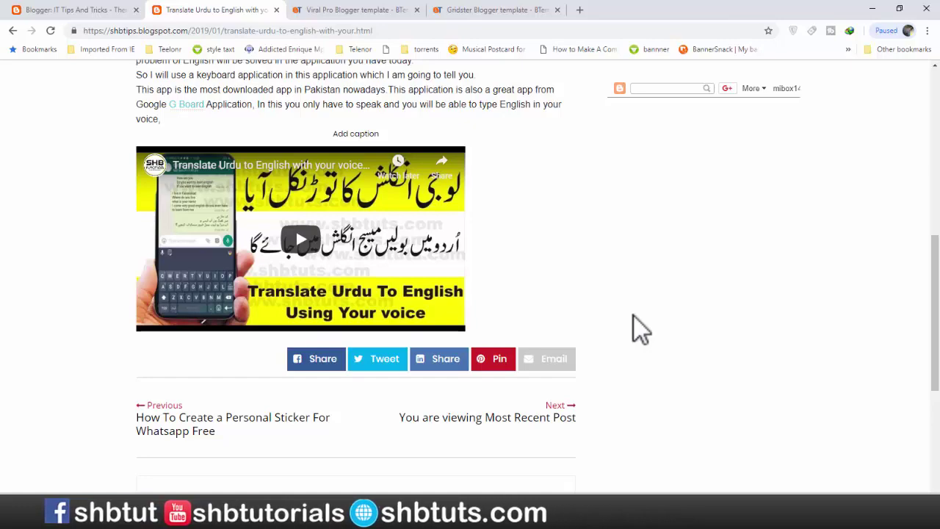
{"action": "scroll", "coordinate": [640, 329], "scroll_direction": "up", "scroll_amount": 5}
{"action": "scroll", "coordinate": [640, 329], "scroll_direction": "down", "scroll_amount": 5}
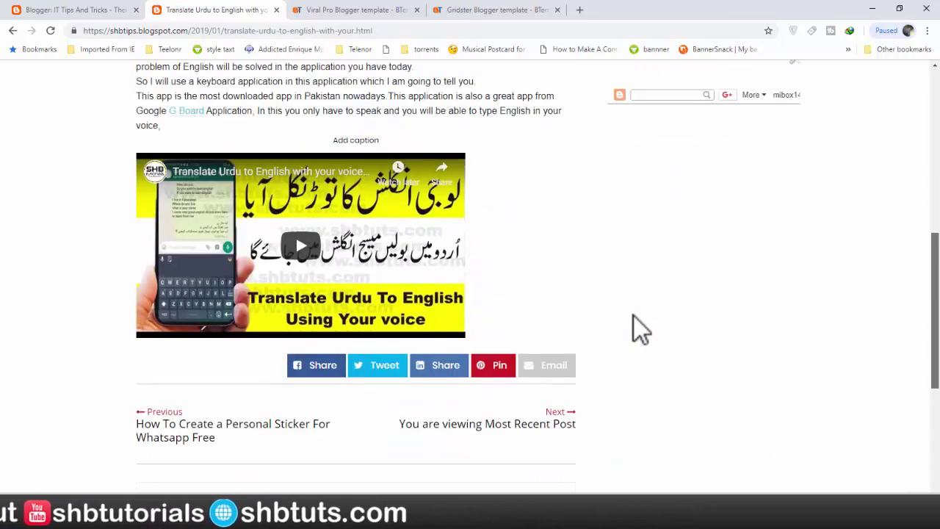
{"action": "scroll", "coordinate": [640, 329], "scroll_direction": "down", "scroll_amount": 4}
{"action": "scroll", "coordinate": [640, 329], "scroll_direction": "up", "scroll_amount": 3}
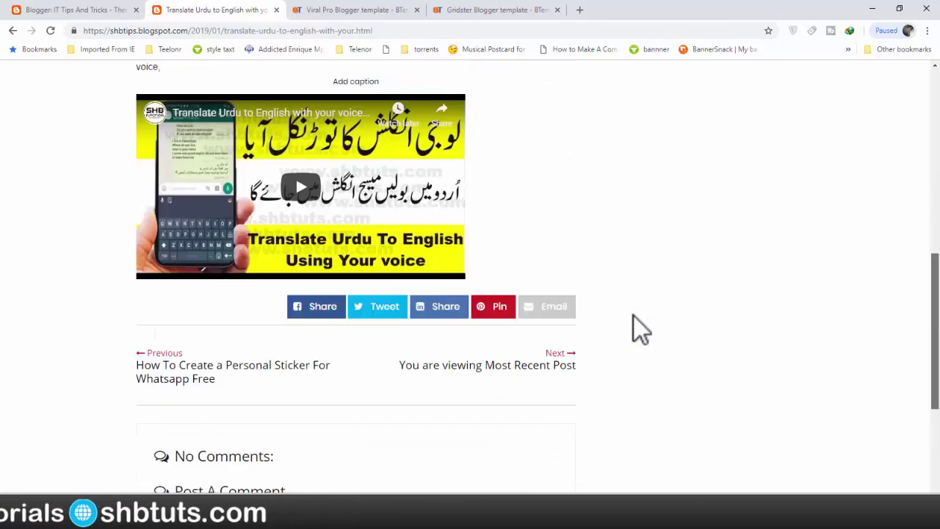
{"action": "scroll", "coordinate": [640, 329], "scroll_direction": "up", "scroll_amount": 6}
{"action": "scroll", "coordinate": [641, 329], "scroll_direction": "down", "scroll_amount": 4}
{"action": "scroll", "coordinate": [641, 329], "scroll_direction": "up", "scroll_amount": 4}
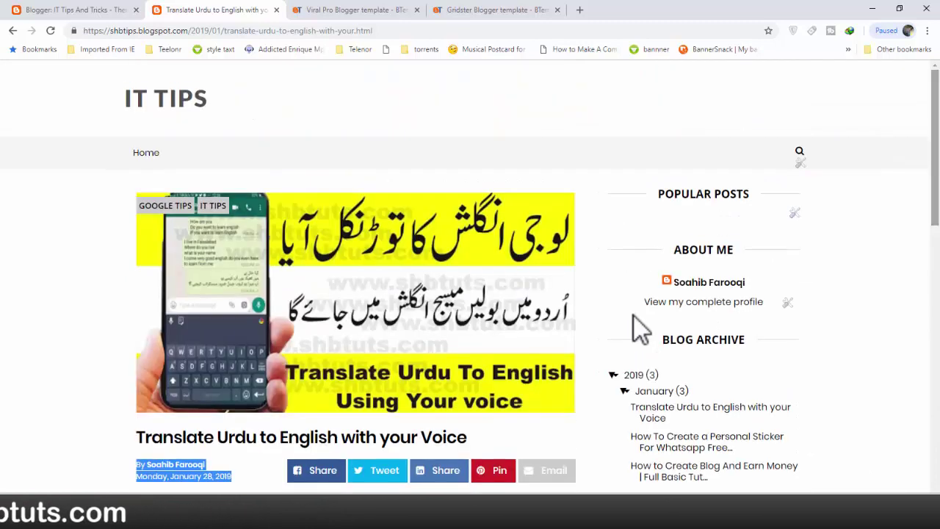
Return to the blog's home page and look through its post grid and sidebar
{"action": "key", "text": "alt+Left"}
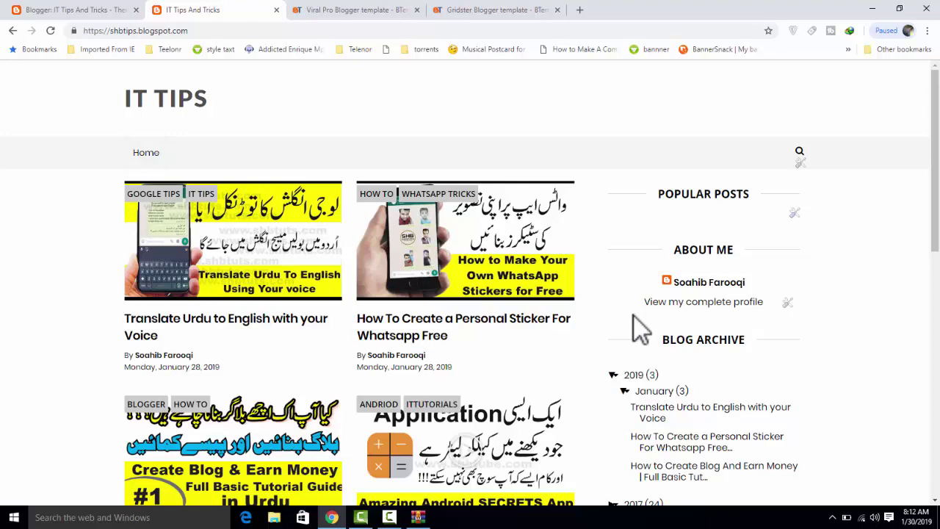
{"action": "scroll", "coordinate": [640, 330], "scroll_direction": "down", "scroll_amount": 6}
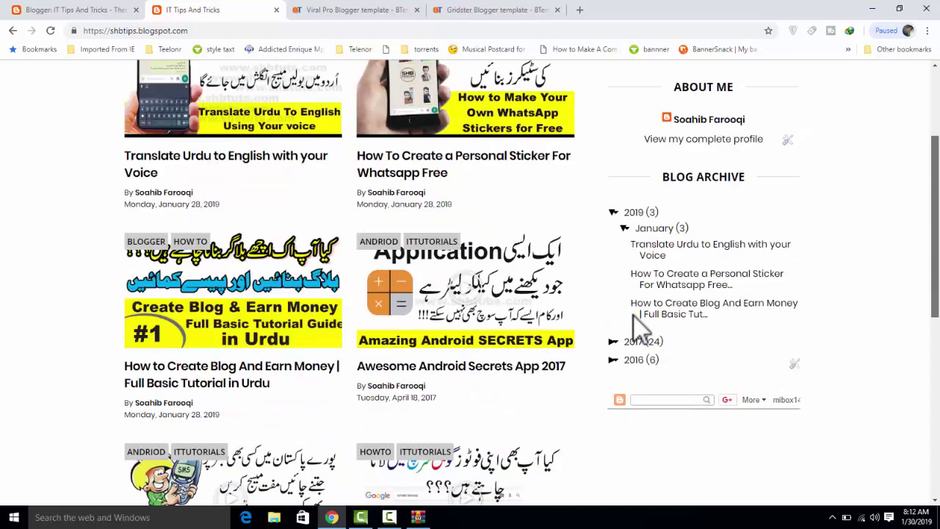
{"action": "scroll", "coordinate": [640, 331], "scroll_direction": "down", "scroll_amount": 1}
{"action": "scroll", "coordinate": [640, 331], "scroll_direction": "up", "scroll_amount": 7}
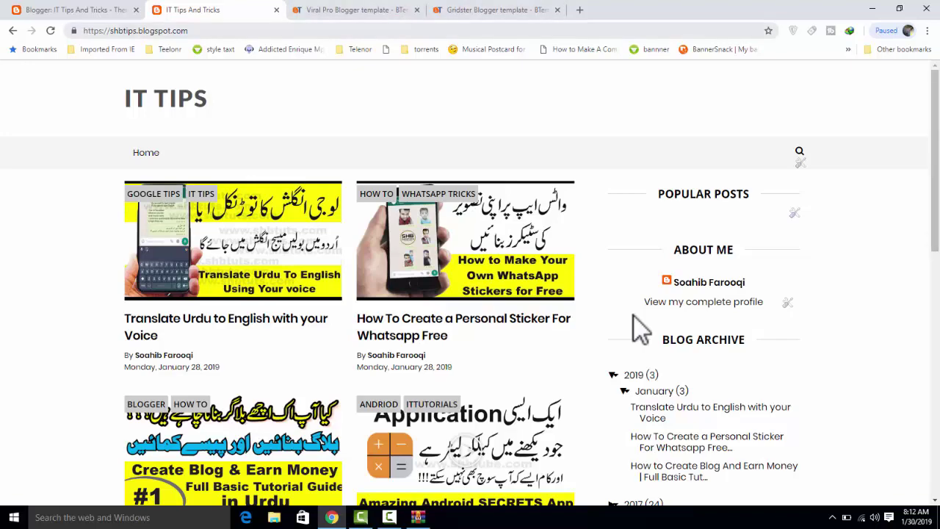
{"action": "key", "text": "ctrl+l"}
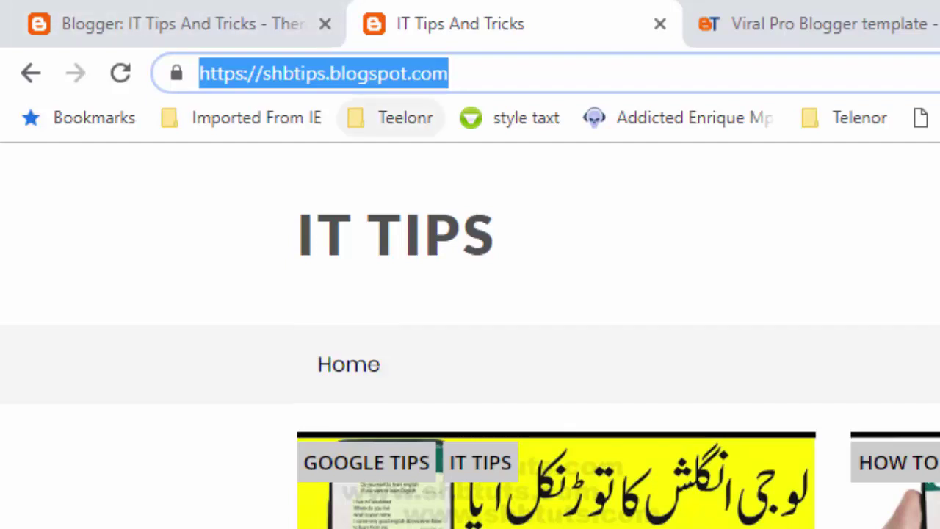
{"action": "left_click", "coordinate": [389, 74]}
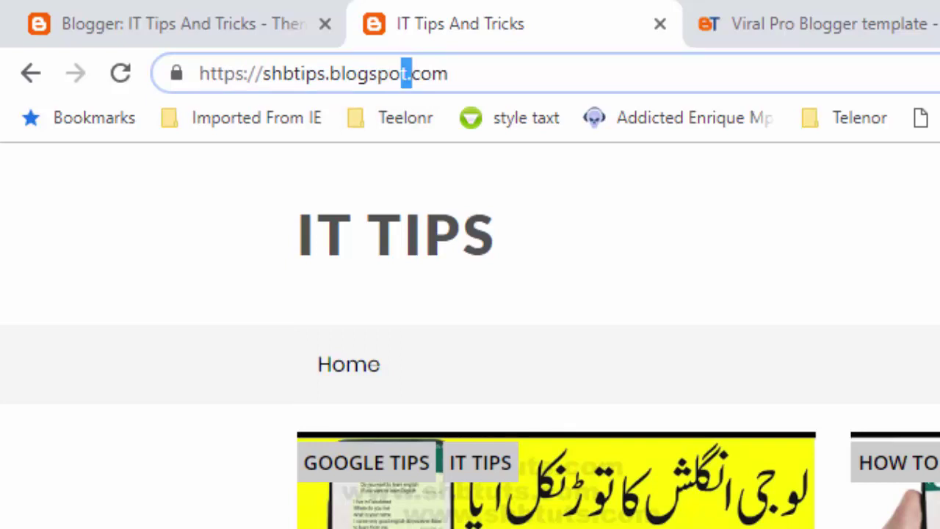
{"action": "key", "text": "shift+Left"}
{"action": "key", "text": "shift+Left"}
{"action": "key", "text": "shift+Left"}
{"action": "key", "text": "shift+Left"}
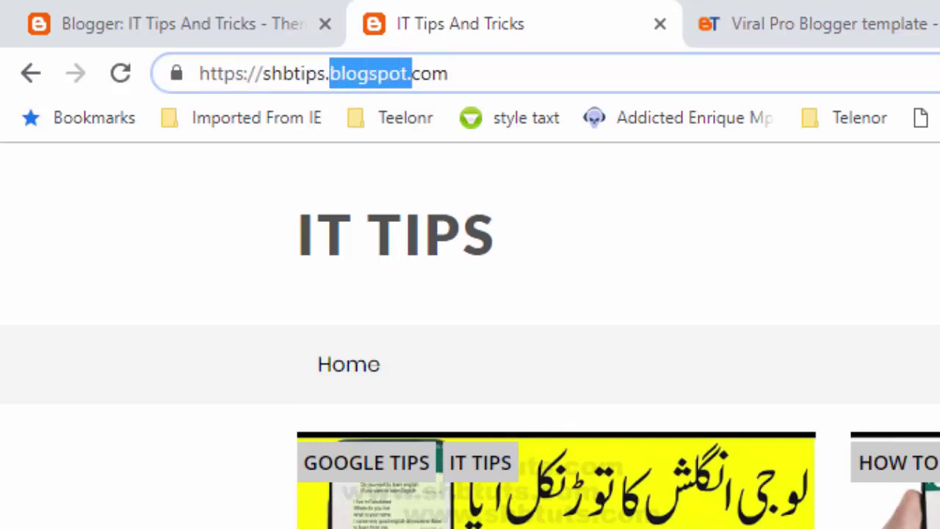
{"action": "key", "text": "BackSpace"}
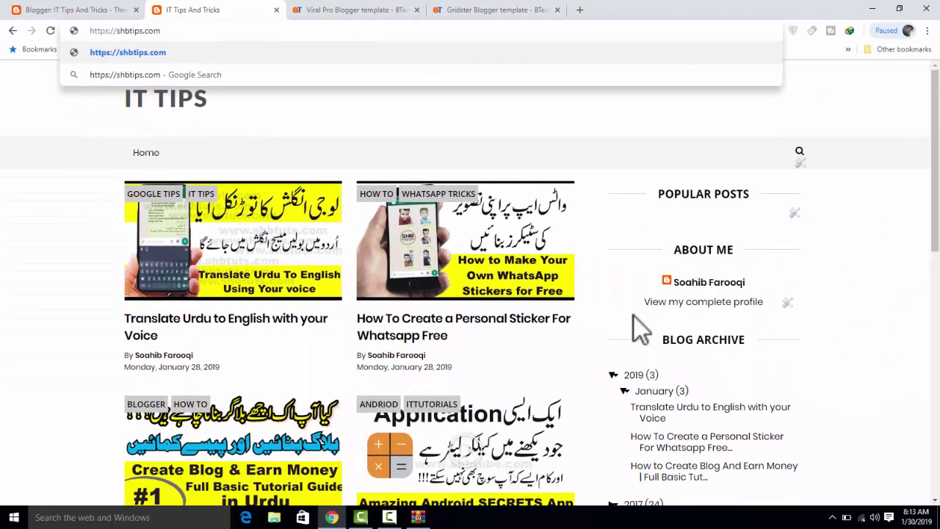
{"action": "key", "text": "Return"}
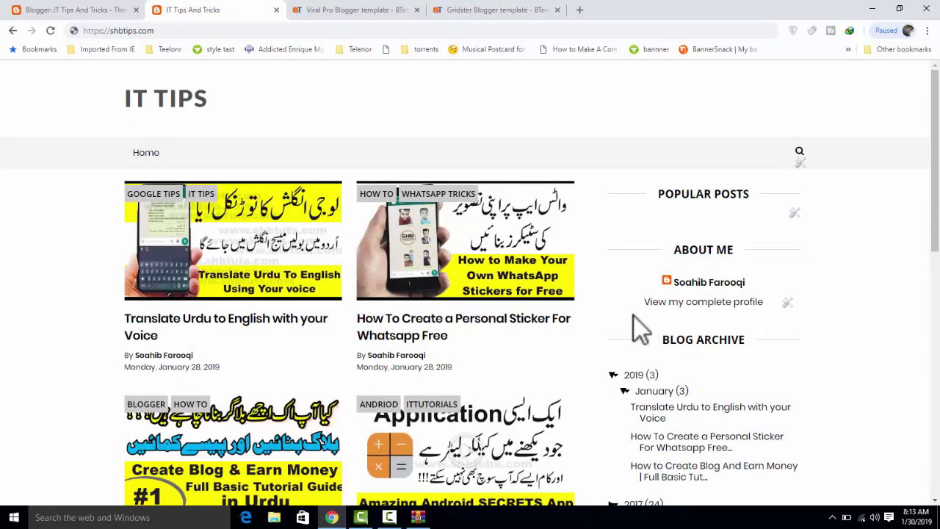
Open the Layout page of the IT Tips And Tricks blog and look through its menu, header, main and sidebar gadgets
{"action": "key", "text": "ctrl+shift+Tab"}
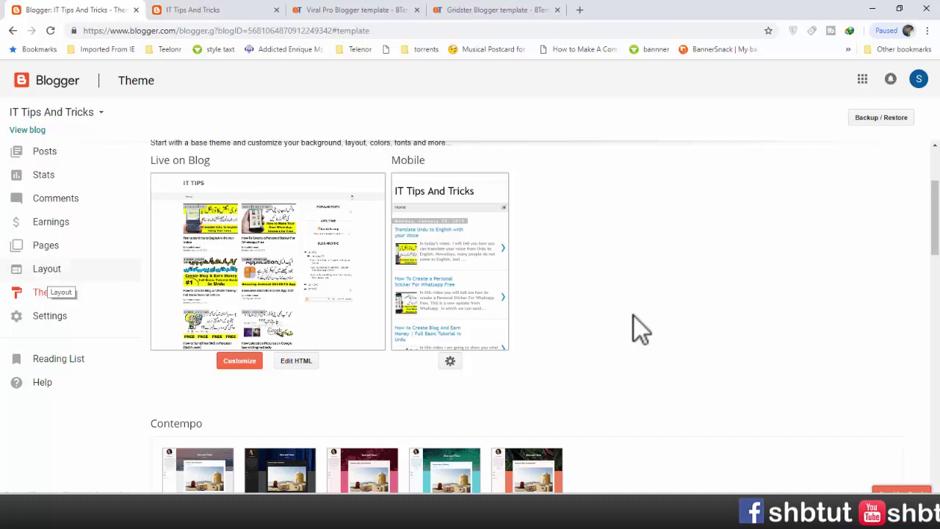
{"action": "left_click", "coordinate": [46, 269]}
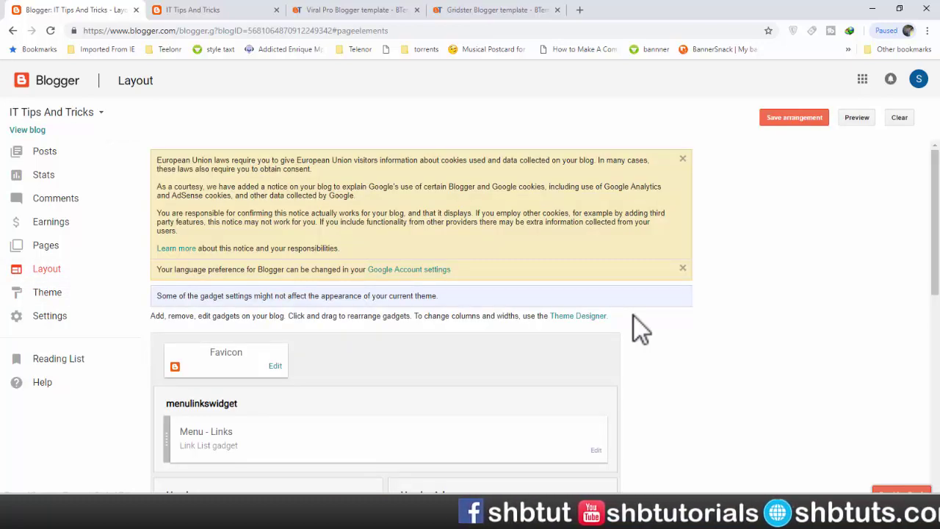
{"action": "scroll", "coordinate": [640, 328], "scroll_direction": "down", "scroll_amount": 1}
{"action": "scroll", "coordinate": [640, 328], "scroll_direction": "down", "scroll_amount": 2}
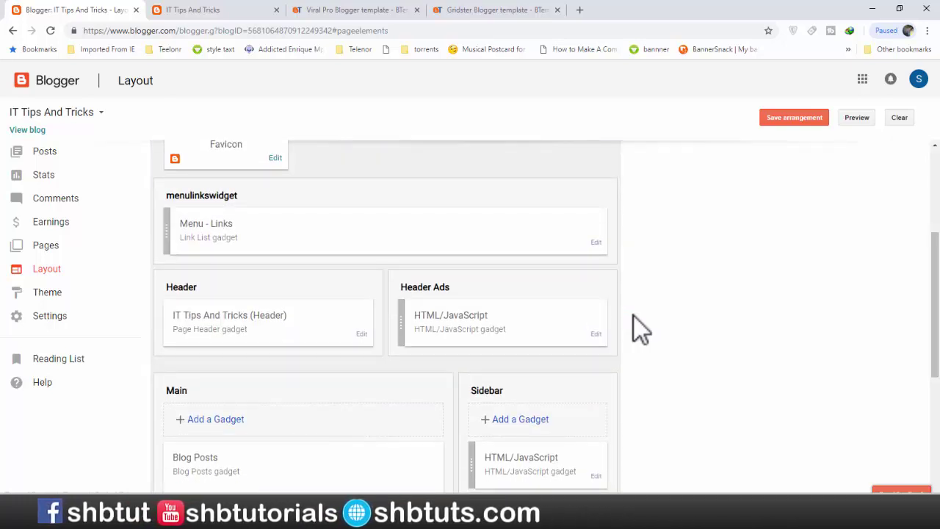
{"action": "scroll", "coordinate": [641, 328], "scroll_direction": "down", "scroll_amount": 1}
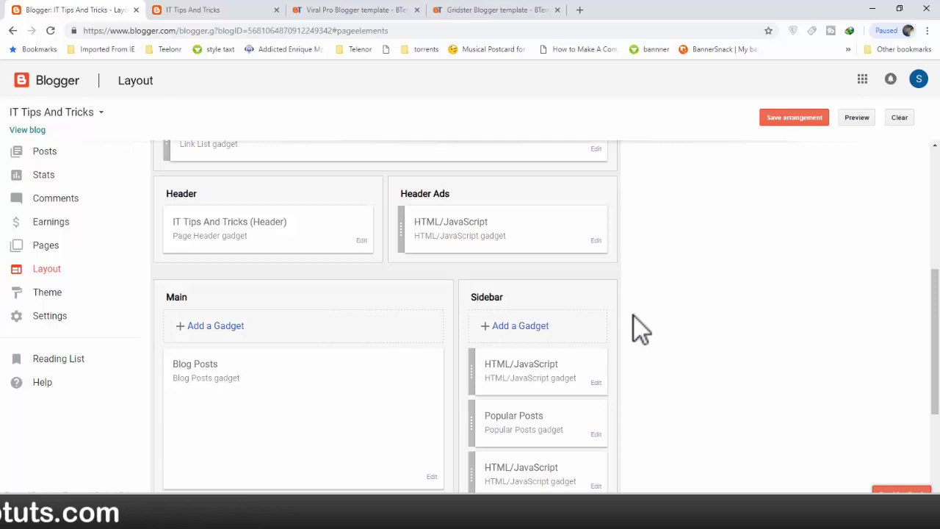
{"action": "scroll", "coordinate": [640, 328], "scroll_direction": "down", "scroll_amount": 1}
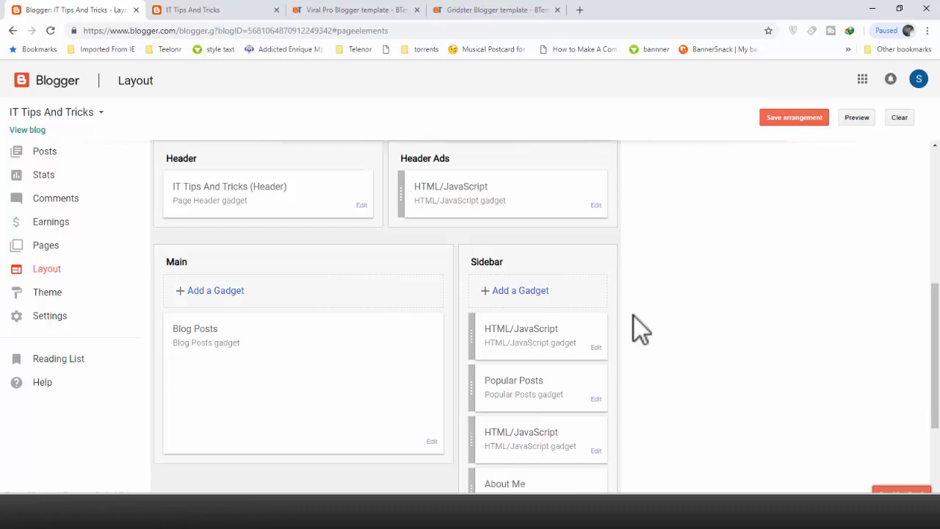
Compare the live blog's home page with the gadget sections on the Layout page
{"action": "key", "text": "ctrl+Tab"}
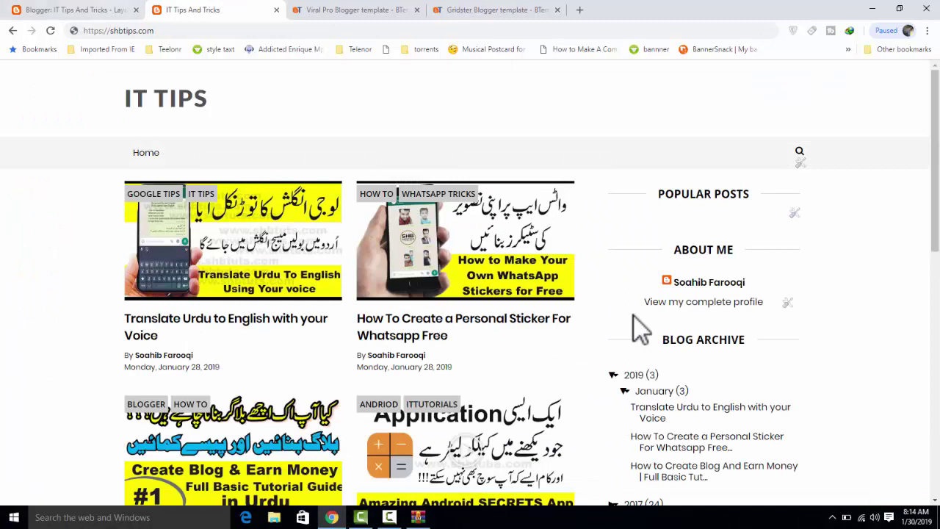
{"action": "key", "text": "ctrl+shift+Tab"}
{"action": "scroll", "coordinate": [641, 329], "scroll_direction": "down", "scroll_amount": 5}
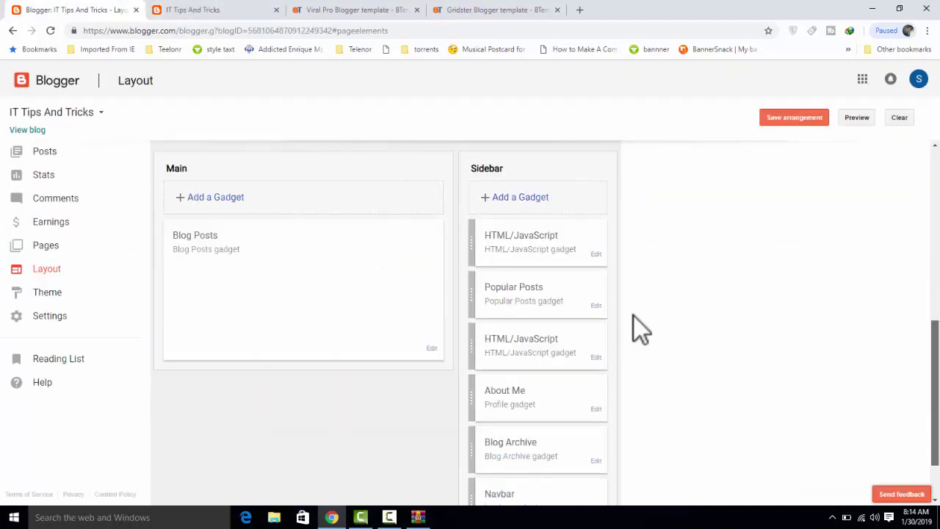
{"action": "scroll", "coordinate": [640, 329], "scroll_direction": "up", "scroll_amount": 6}
{"action": "scroll", "coordinate": [641, 329], "scroll_direction": "up", "scroll_amount": 3}
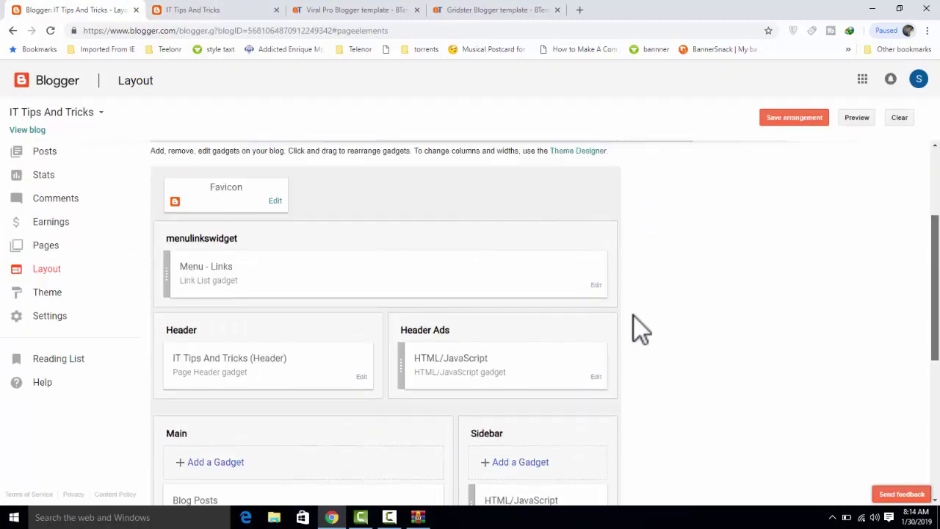
{"action": "scroll", "coordinate": [640, 328], "scroll_direction": "down", "scroll_amount": 3}
On the live blog, set the Popular Posts gadget to most viewed in the last 7 days, displaying up to 2 posts, and save it
{"action": "key", "text": "ctrl+Tab"}
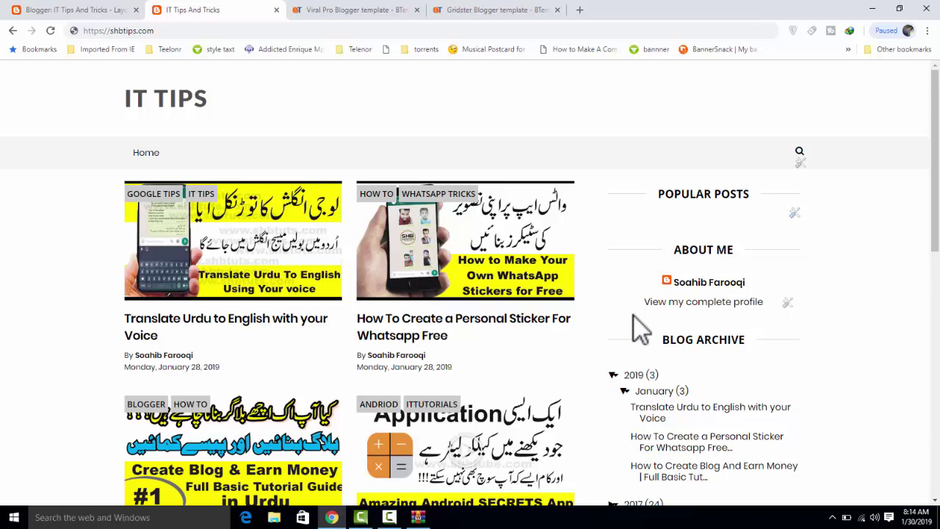
{"action": "left_click", "coordinate": [795, 212]}
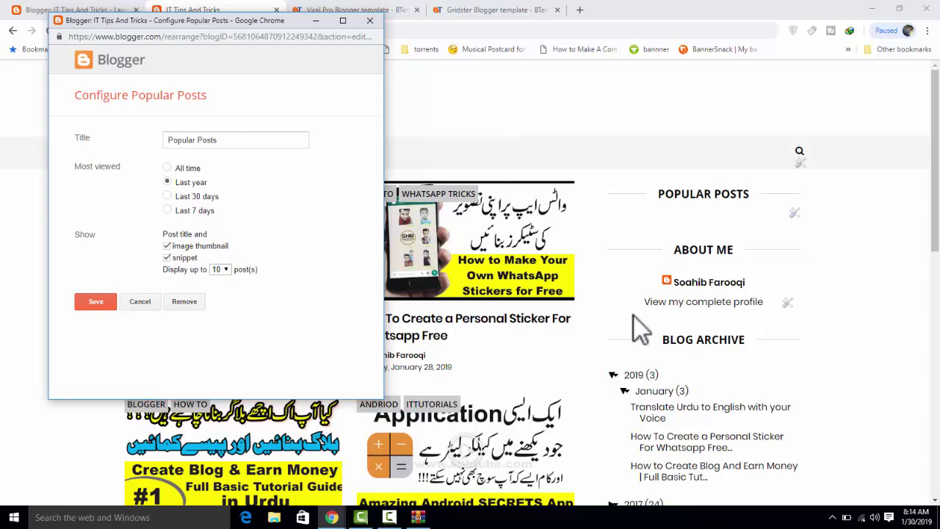
{"action": "left_click", "coordinate": [221, 269]}
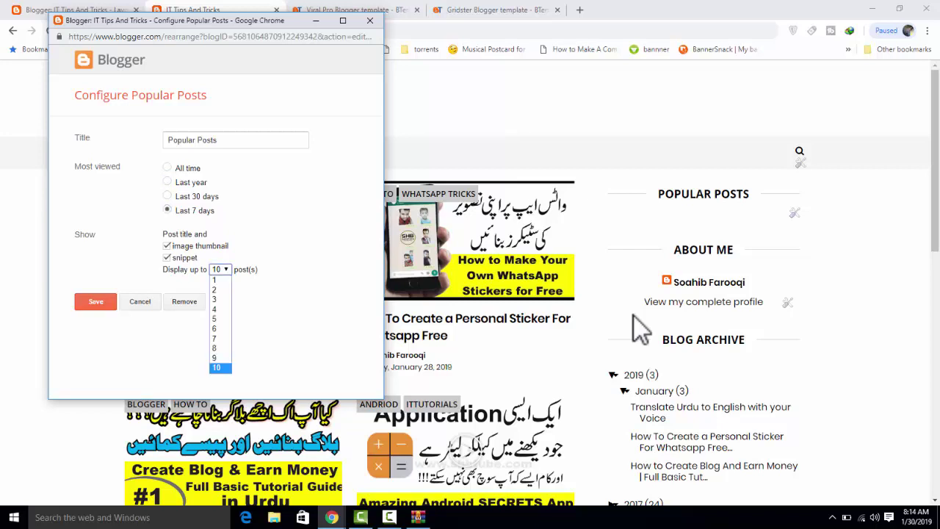
{"action": "left_click", "coordinate": [216, 289]}
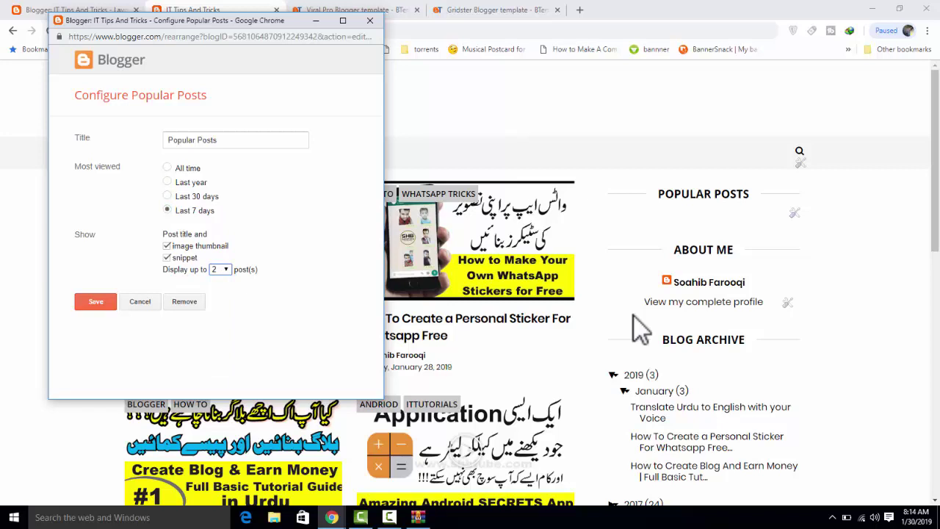
{"action": "left_click", "coordinate": [96, 301]}
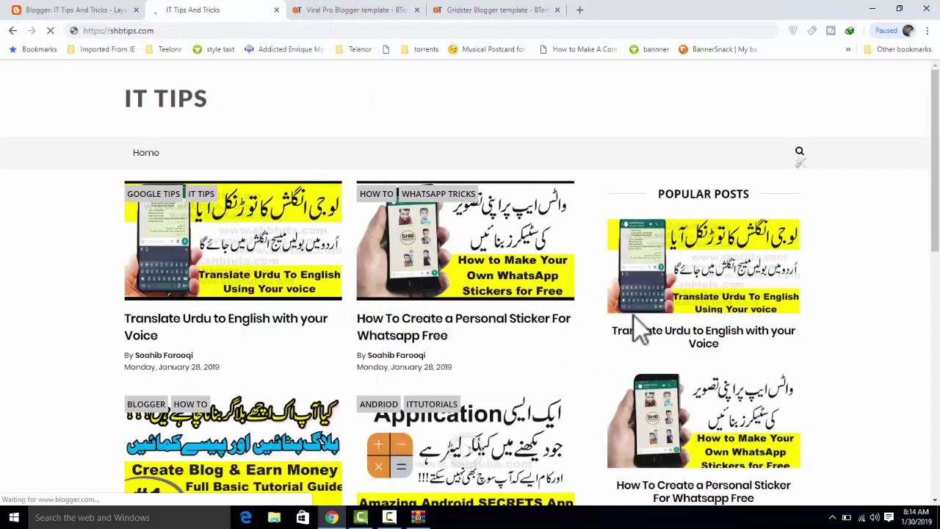
Check the Popular Posts section in the live blog's sidebar, then open its gadget settings and close them
{"action": "scroll", "coordinate": [639, 330], "scroll_direction": "down", "scroll_amount": 1}
{"action": "scroll", "coordinate": [639, 330], "scroll_direction": "up", "scroll_amount": 2}
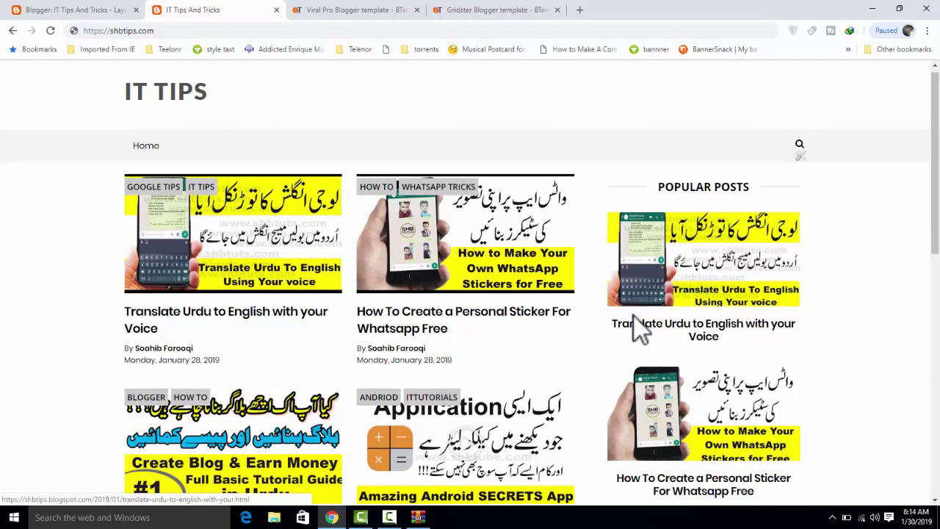
{"action": "scroll", "coordinate": [639, 330], "scroll_direction": "down", "scroll_amount": 1}
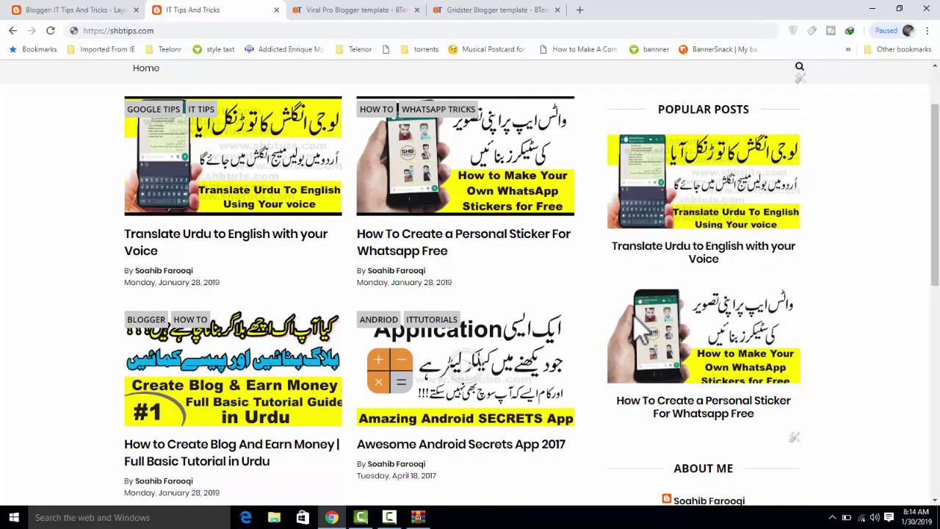
{"action": "left_click", "coordinate": [794, 437]}
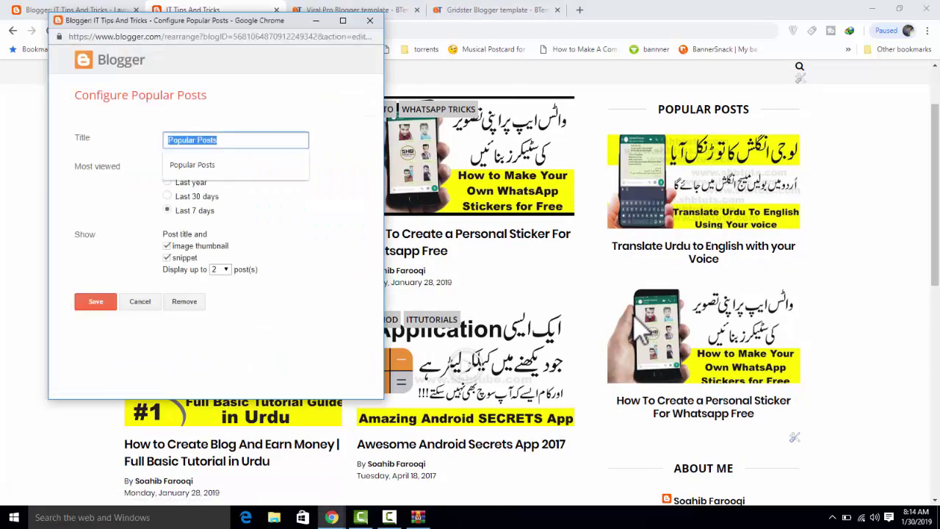
{"action": "left_click", "coordinate": [633, 314]}
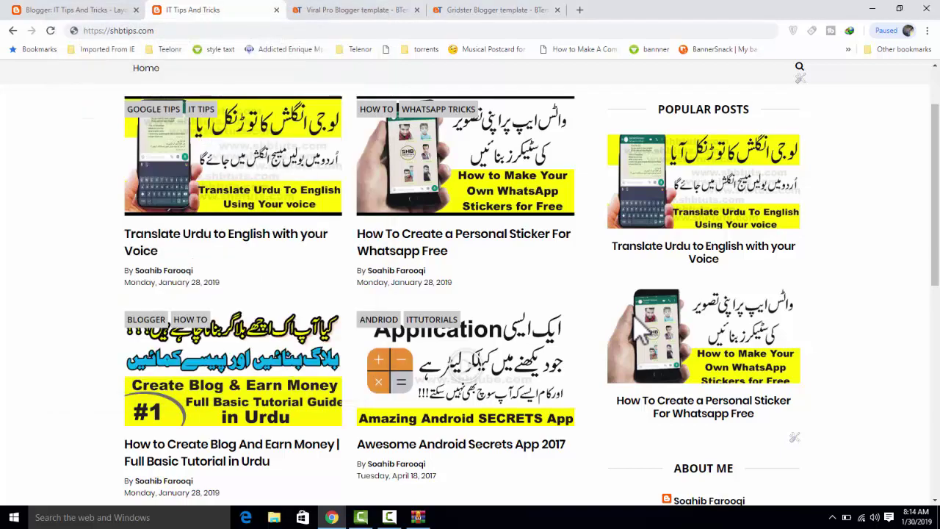
Open the settings of the sidebar's About Me profile gadget, view its options and close them
{"action": "scroll", "coordinate": [633, 314], "scroll_direction": "down", "scroll_amount": 3}
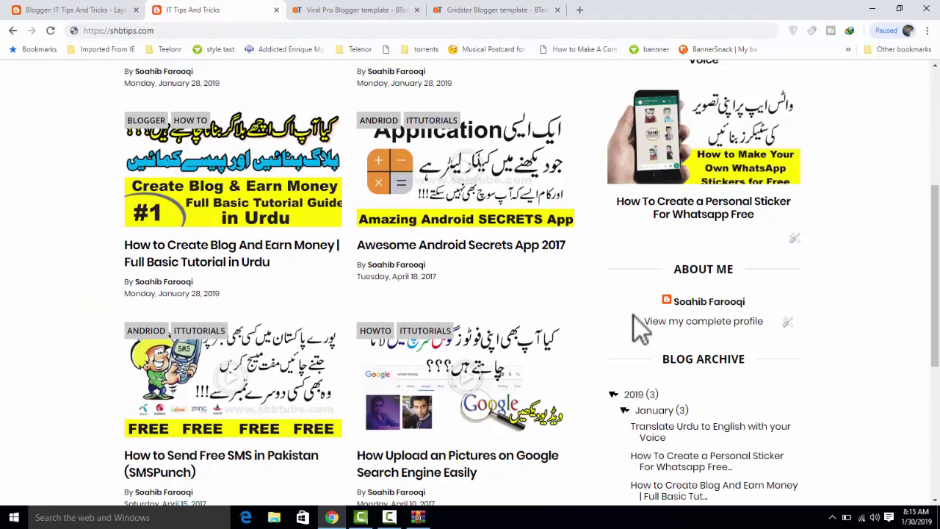
{"action": "left_click", "coordinate": [787, 322]}
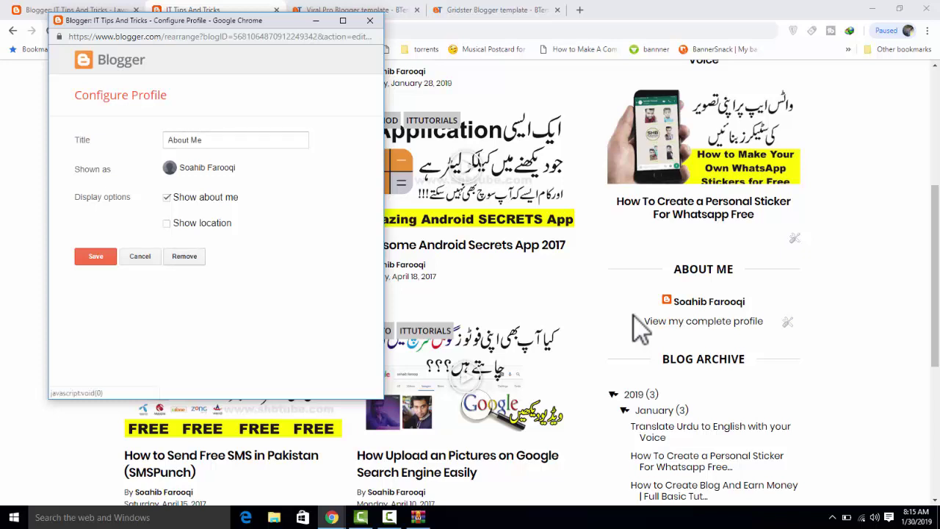
{"action": "key", "text": "ctrl+w"}
Remove the Blog Archive gadget from the live blog's sidebar and check the rest of the home page
{"action": "scroll", "coordinate": [634, 316], "scroll_direction": "down", "scroll_amount": 3}
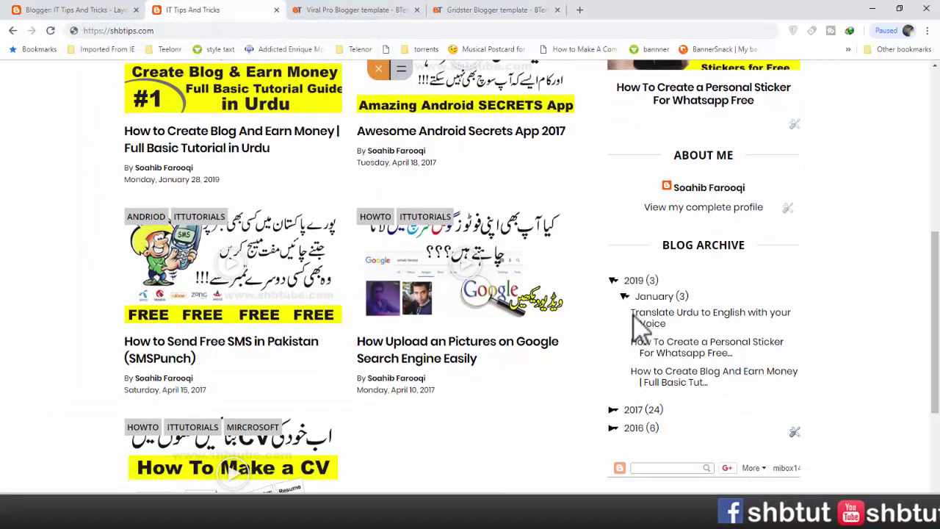
{"action": "left_click", "coordinate": [794, 432]}
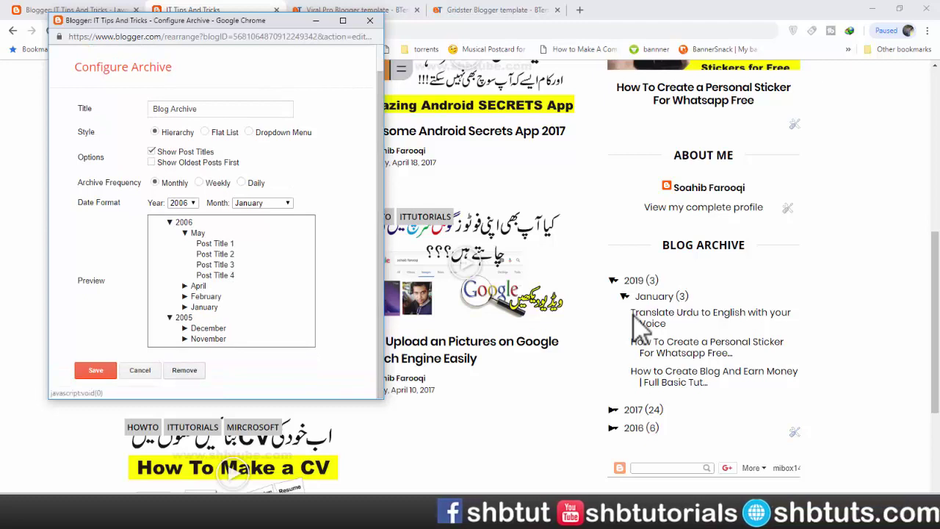
{"action": "left_click", "coordinate": [184, 370]}
{"action": "key", "text": "Return"}
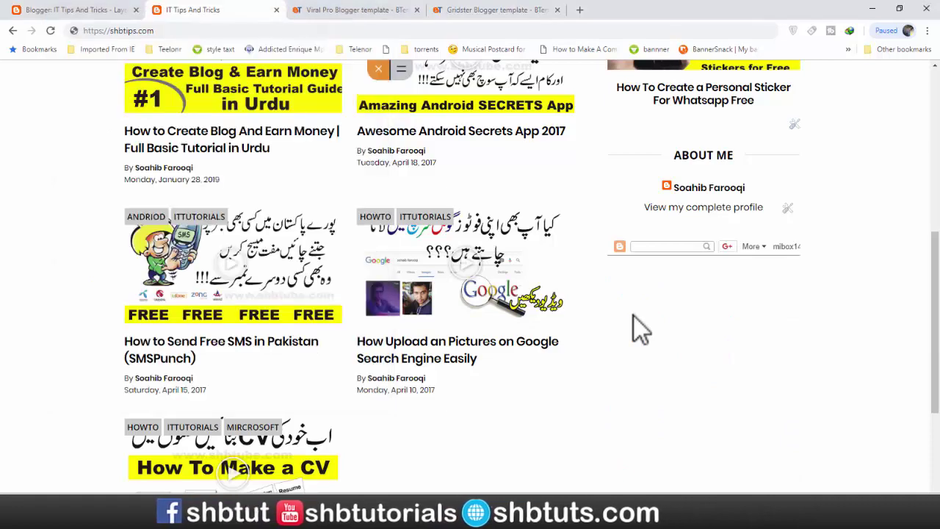
{"action": "scroll", "coordinate": [634, 316], "scroll_direction": "down", "scroll_amount": 3}
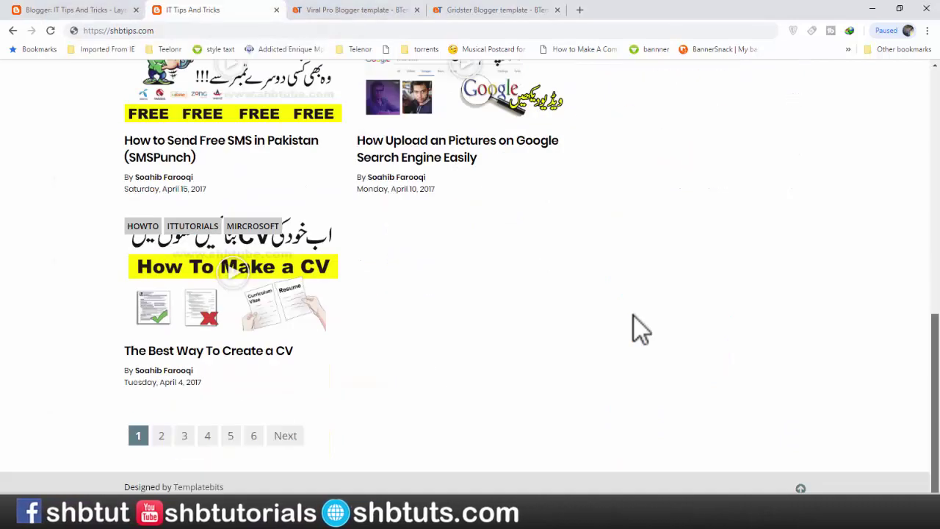
{"action": "scroll", "coordinate": [831, 305], "scroll_direction": "up", "scroll_amount": 8}
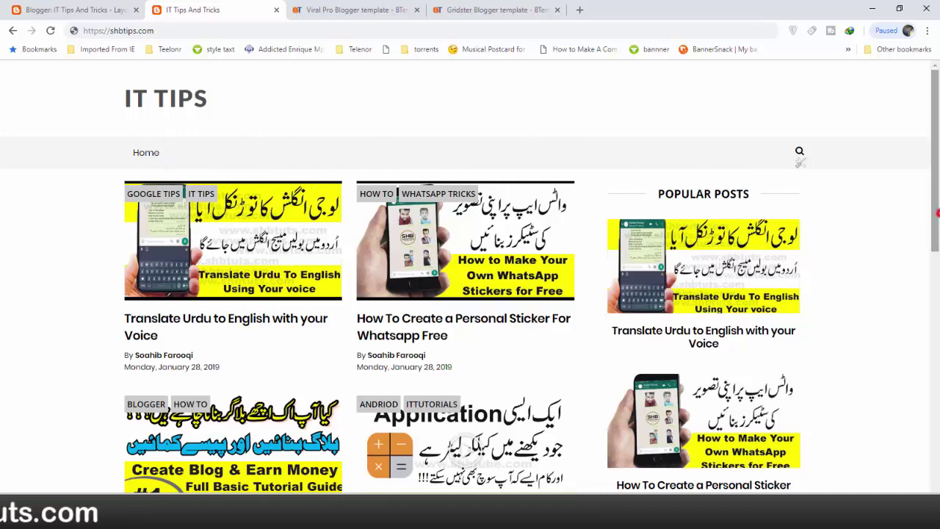
{"action": "scroll", "coordinate": [934, 213], "scroll_direction": "down", "scroll_amount": 5}
{"action": "scroll", "coordinate": [934, 213], "scroll_direction": "up", "scroll_amount": 5}
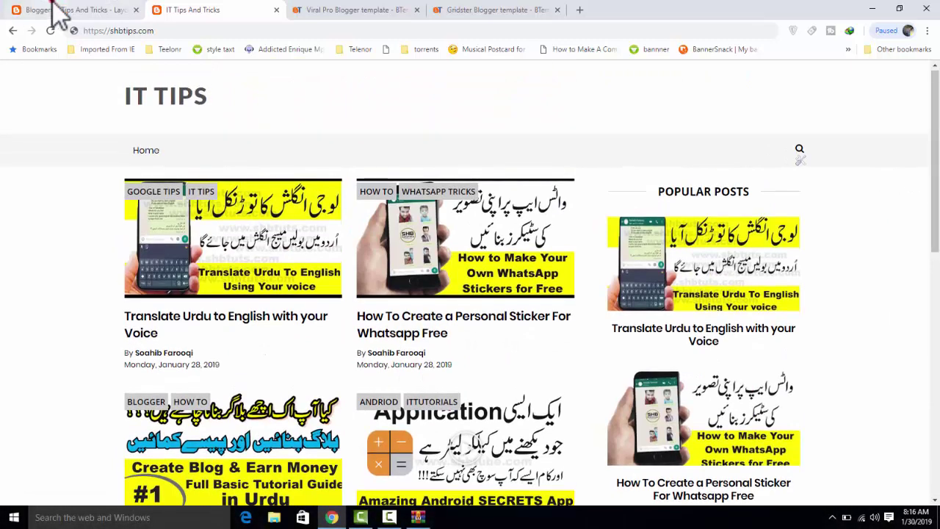
Switch to the blog's Layout page and reload it to refresh the Sidebar section's gadget list
{"action": "left_click", "coordinate": [52, 10]}
{"action": "left_click_drag", "start_coordinate": [937, 257], "coordinate": [937, 321]}
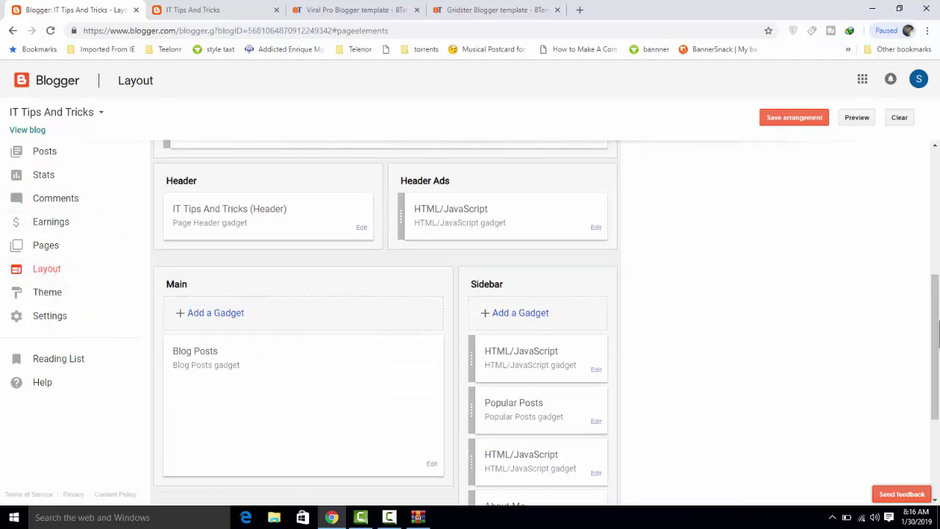
{"action": "left_click_drag", "start_coordinate": [936, 323], "coordinate": [936, 387]}
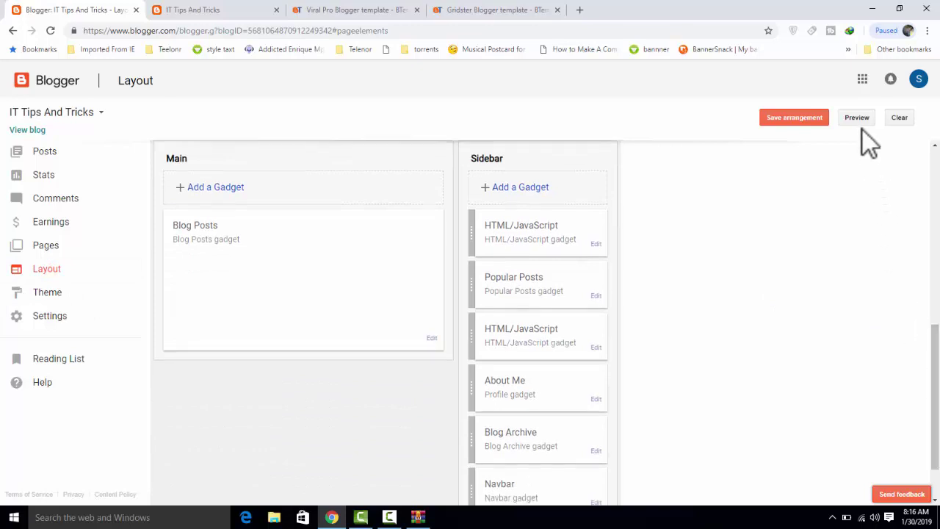
{"action": "left_click", "coordinate": [47, 30]}
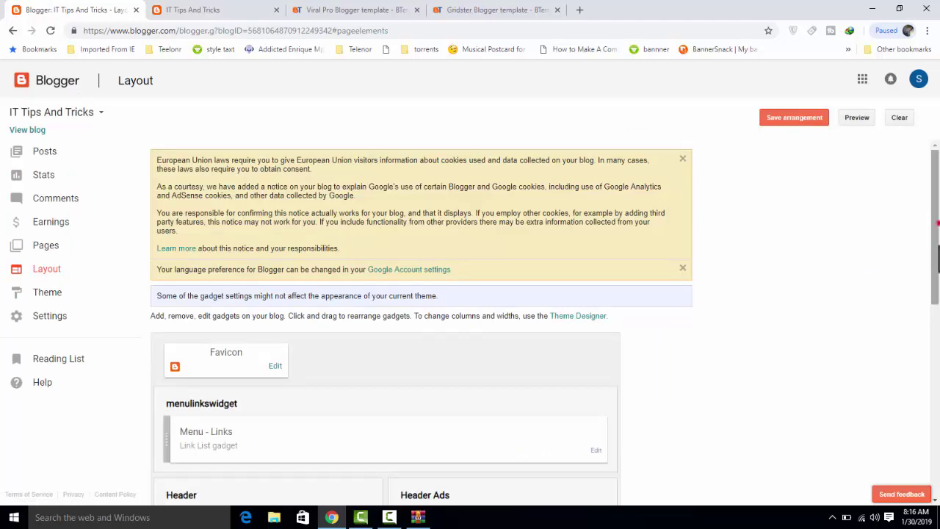
{"action": "left_click_drag", "start_coordinate": [936, 231], "coordinate": [937, 409]}
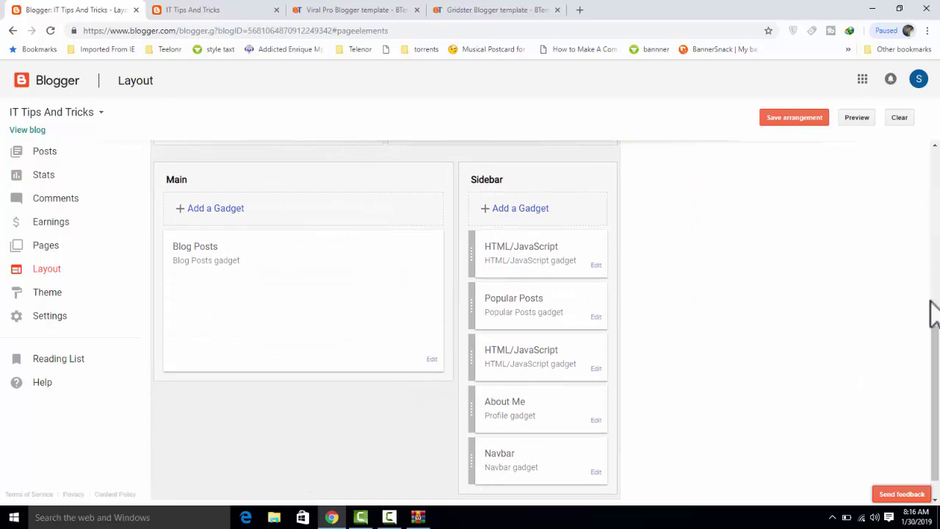
Add a Contact Form gadget to the Sidebar section, keeping the title Contact Form, and save it
{"action": "left_click", "coordinate": [534, 209]}
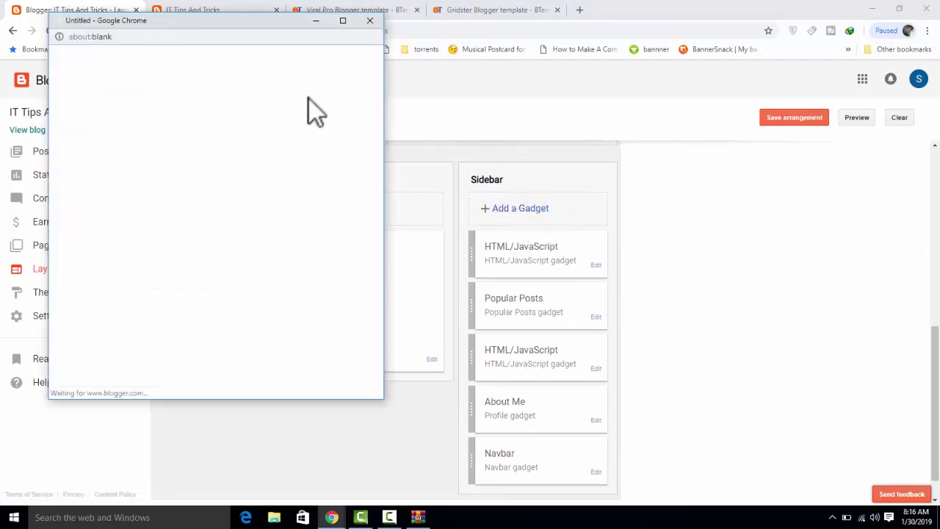
{"action": "left_click", "coordinate": [227, 21]}
{"action": "left_click_drag", "start_coordinate": [236, 24], "coordinate": [566, 48]}
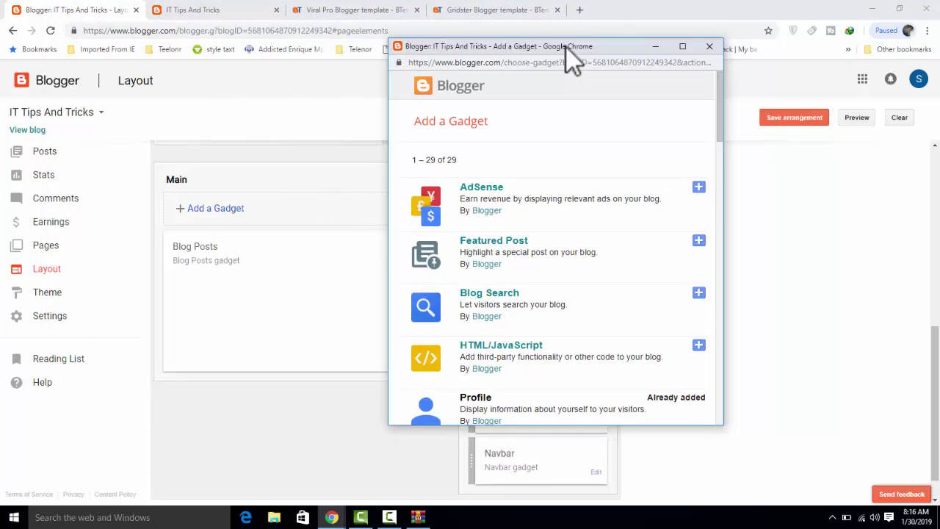
{"action": "left_click_drag", "start_coordinate": [719, 112], "coordinate": [717, 116]}
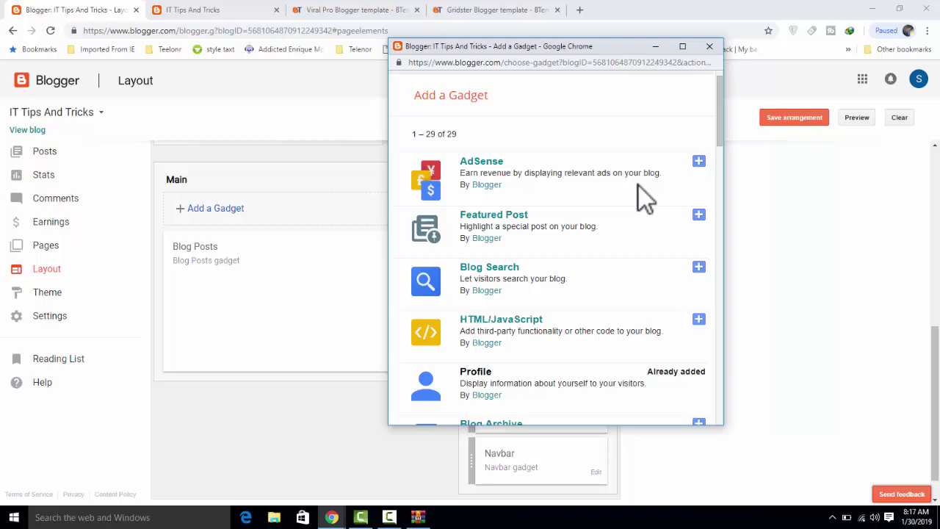
{"action": "left_click_drag", "start_coordinate": [717, 125], "coordinate": [716, 139]}
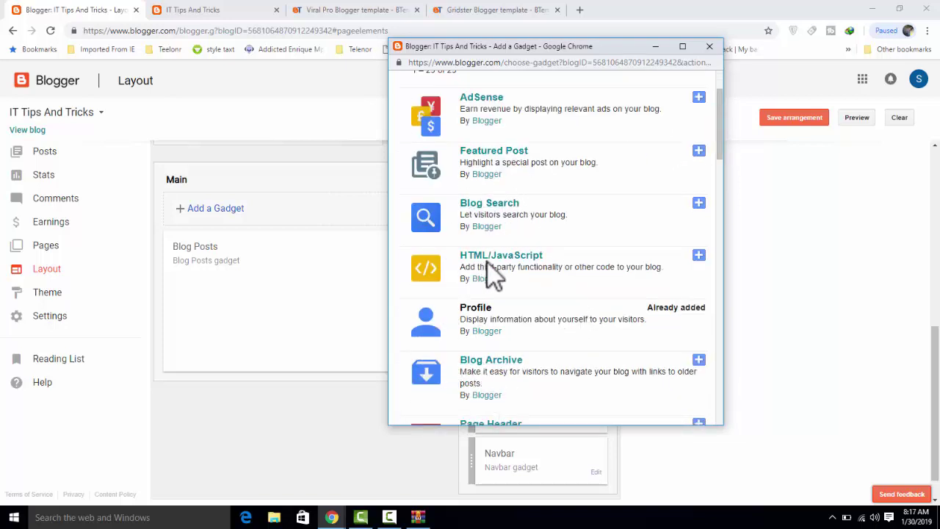
{"action": "left_click_drag", "start_coordinate": [722, 152], "coordinate": [725, 209]}
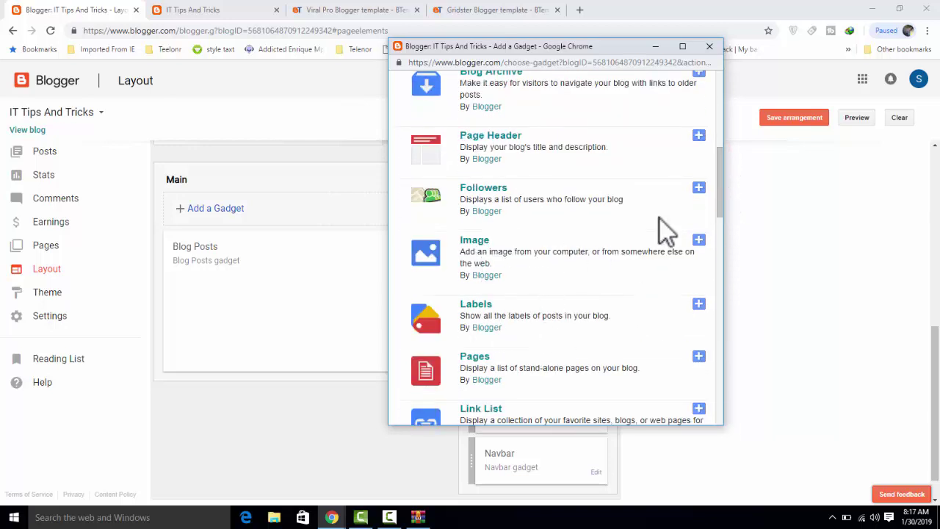
{"action": "left_click_drag", "start_coordinate": [719, 177], "coordinate": [730, 391]}
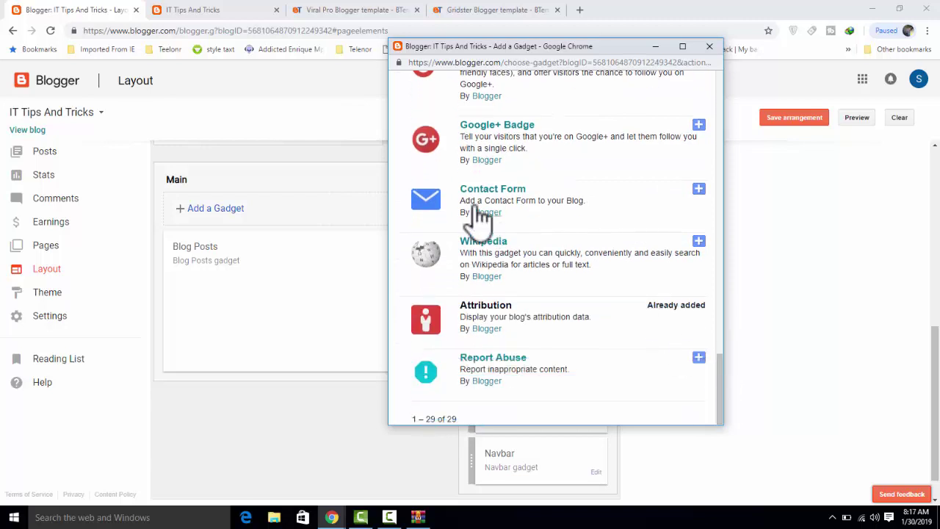
{"action": "left_click", "coordinate": [699, 189]}
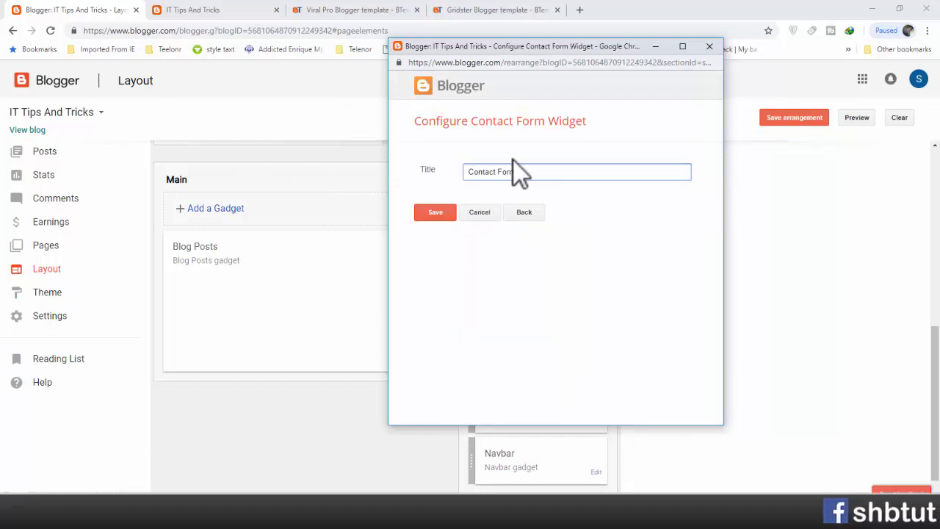
{"action": "left_click_drag", "start_coordinate": [527, 173], "coordinate": [458, 177]}
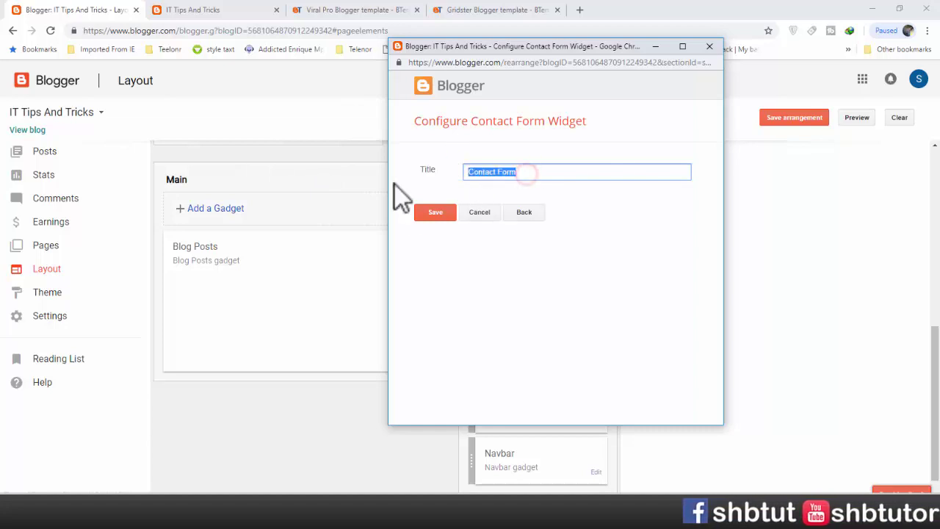
{"action": "left_click", "coordinate": [435, 212]}
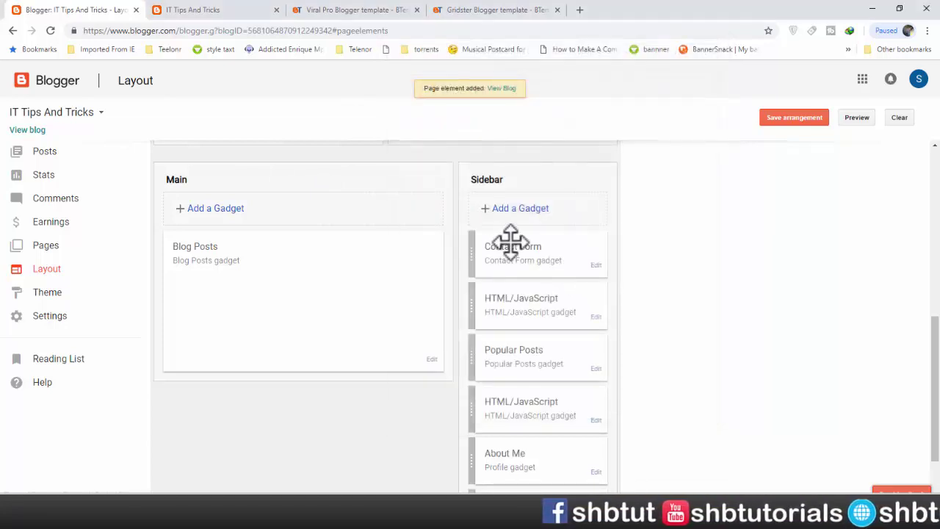
Reload the live blog and try out the sidebar contact form's Name and Message fields, enlarging the message box
{"action": "left_click", "coordinate": [193, 10]}
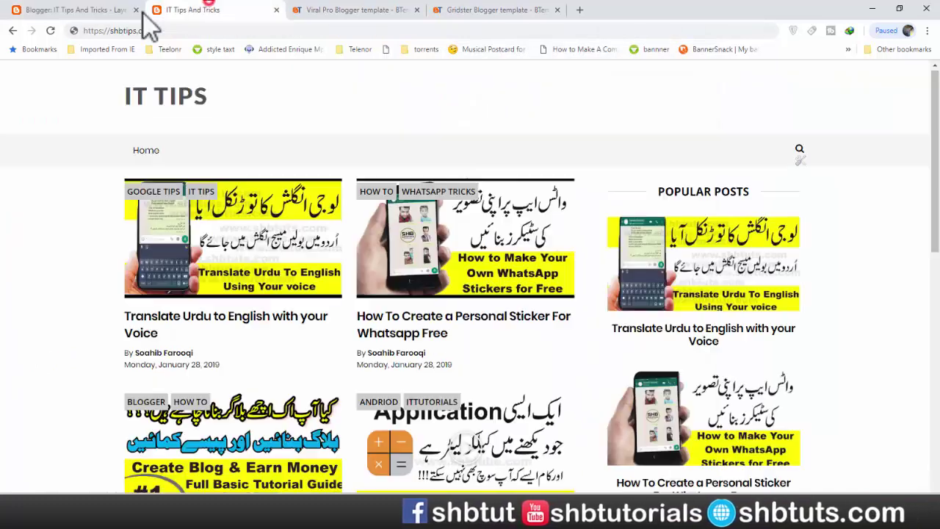
{"action": "left_click", "coordinate": [50, 30]}
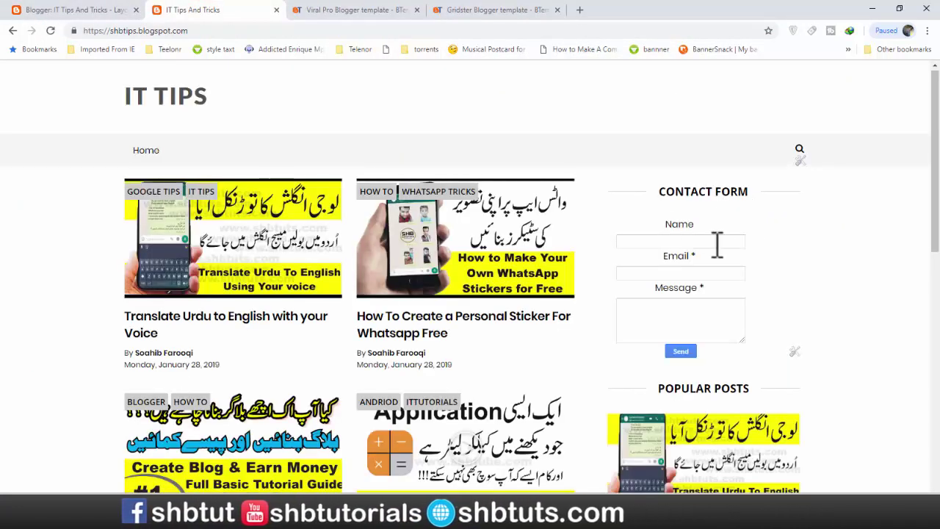
{"action": "left_click", "coordinate": [710, 242]}
{"action": "left_click", "coordinate": [812, 268]}
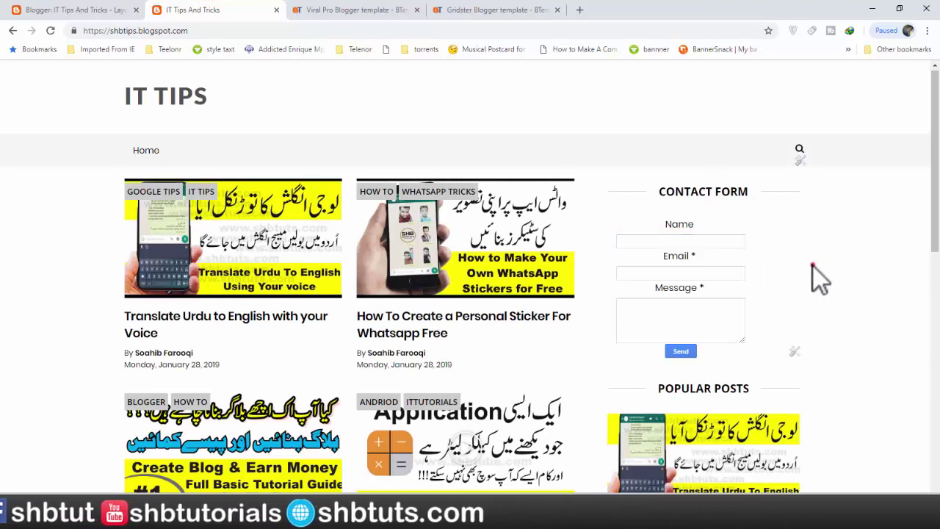
{"action": "left_click", "coordinate": [697, 317]}
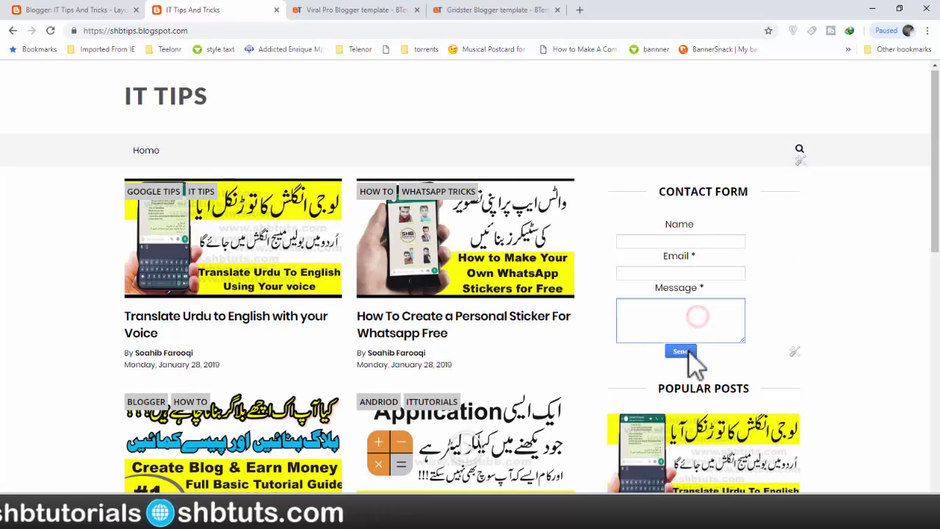
{"action": "left_click_drag", "start_coordinate": [744, 342], "coordinate": [761, 358]}
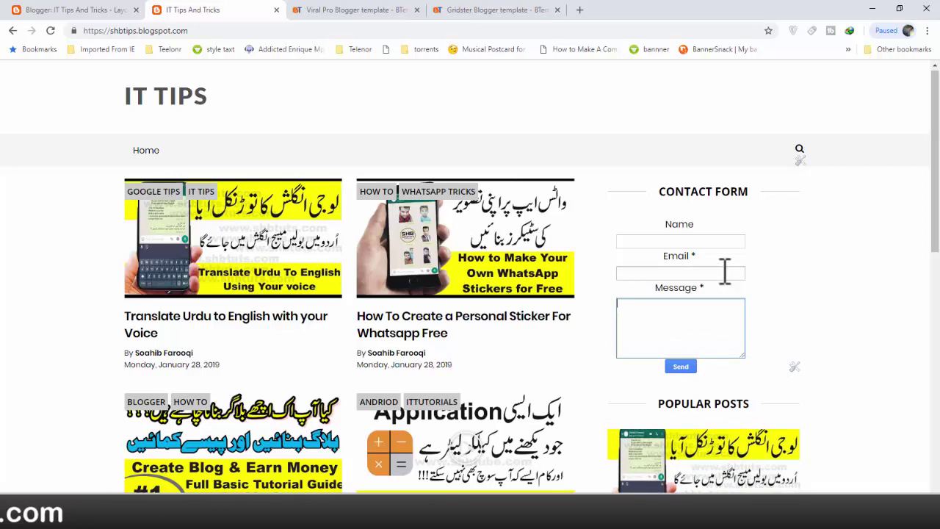
Compare the gadget order on the Layout page with the live blog's sidebar, down past the About Me section
{"action": "left_click", "coordinate": [99, 9]}
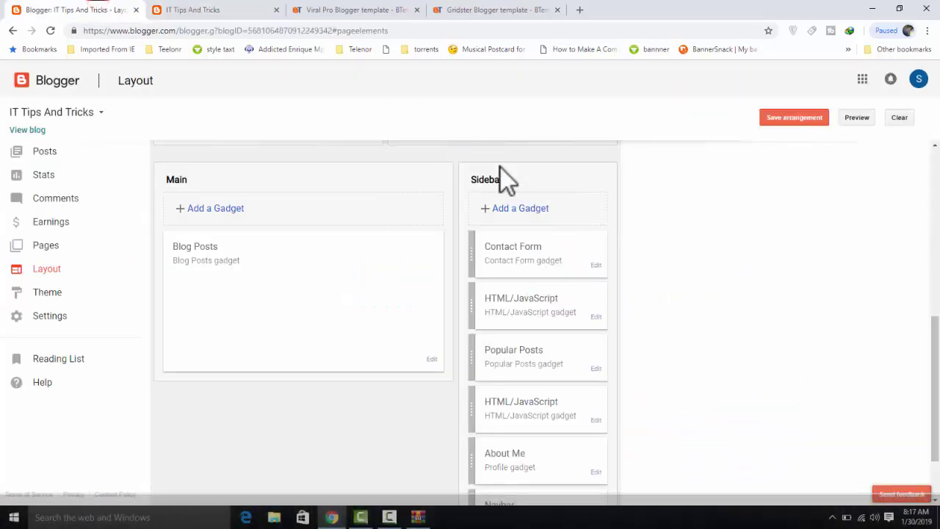
{"action": "left_click", "coordinate": [268, 7]}
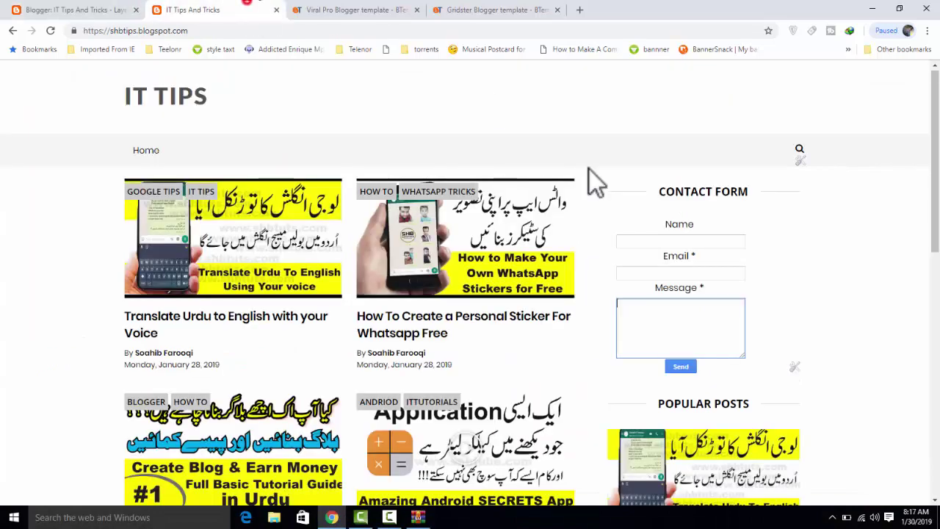
{"action": "scroll", "coordinate": [927, 294], "scroll_direction": "down", "scroll_amount": 1}
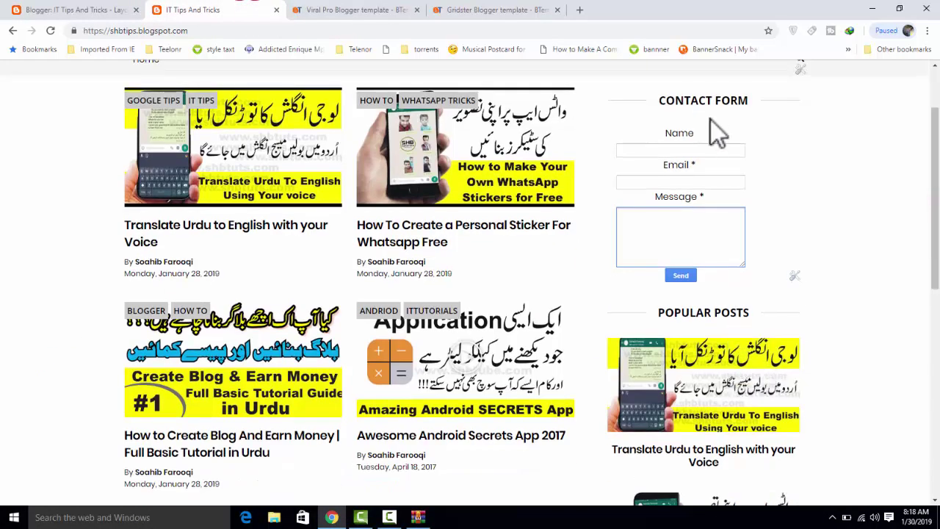
{"action": "scroll", "coordinate": [930, 293], "scroll_direction": "down", "scroll_amount": 3}
{"action": "scroll", "coordinate": [931, 317], "scroll_direction": "down", "scroll_amount": 3}
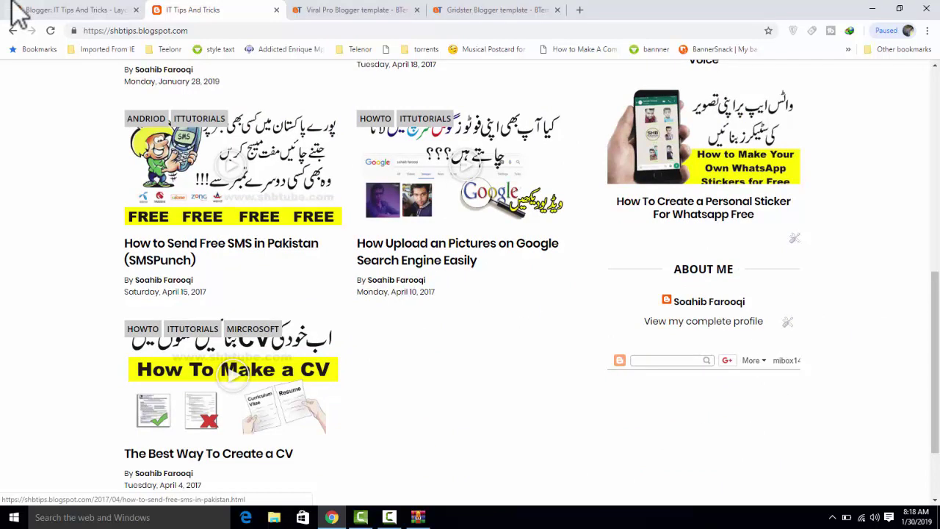
Move the Contact Form gadget below About Me in the Layout page's Sidebar section and save the arrangement
{"action": "left_click", "coordinate": [46, 10]}
{"action": "left_click_drag", "start_coordinate": [524, 258], "coordinate": [521, 455]}
{"action": "left_click", "coordinate": [773, 120]}
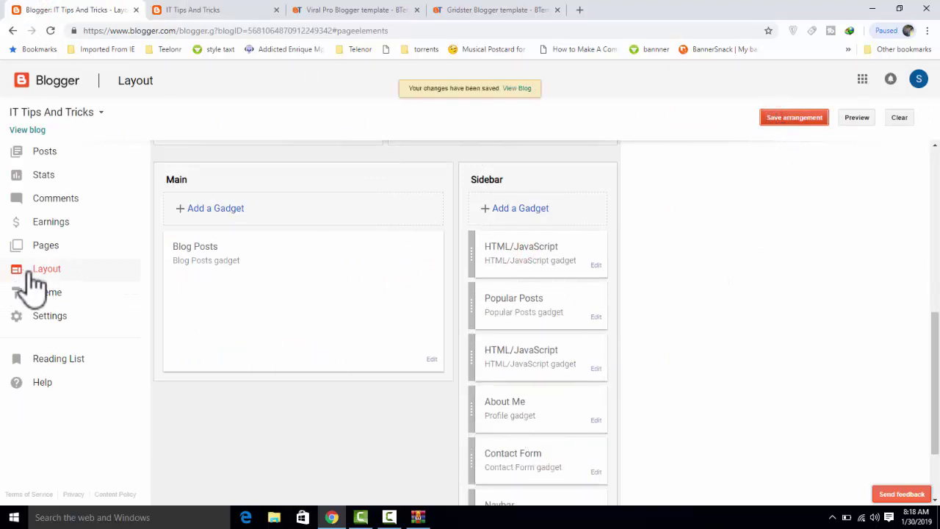
Reload the live blog and check the contact form's new position in the sidebar
{"action": "left_click", "coordinate": [237, 6]}
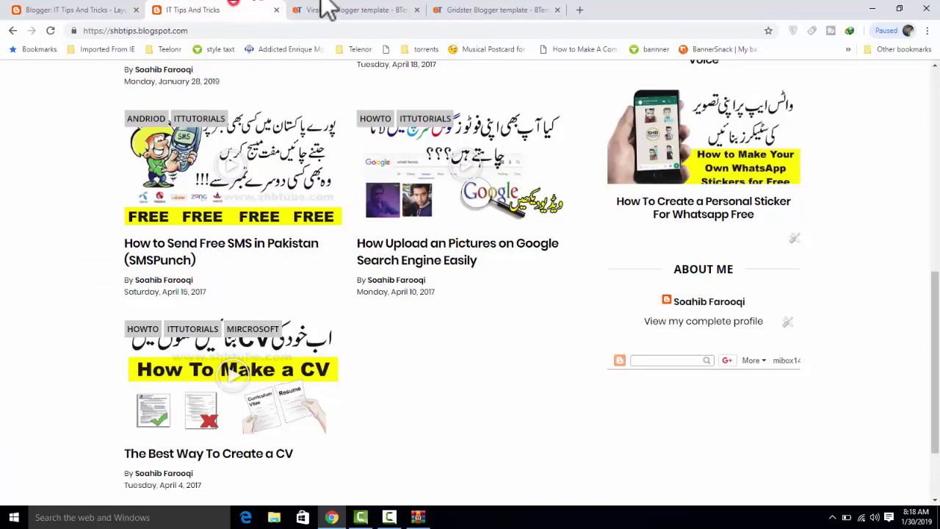
{"action": "left_click", "coordinate": [50, 31]}
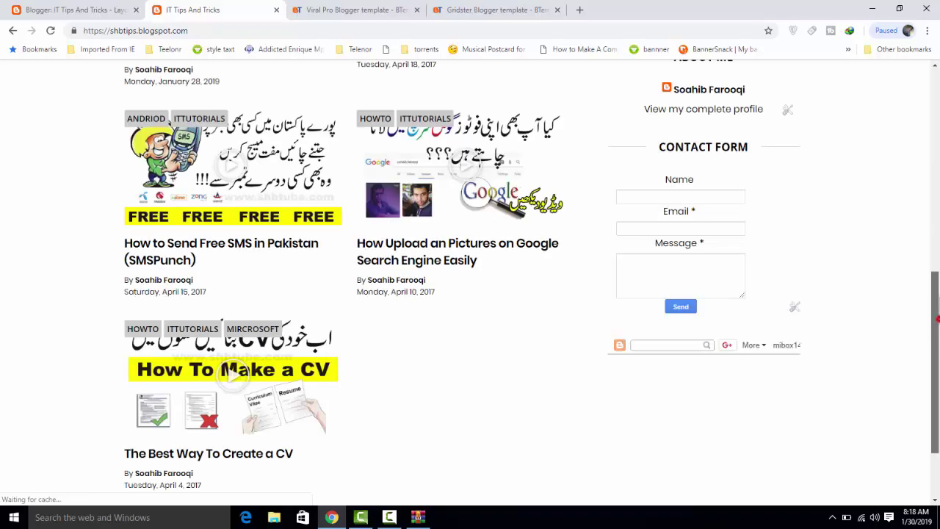
{"action": "left_click_drag", "start_coordinate": [936, 213], "coordinate": [936, 161]}
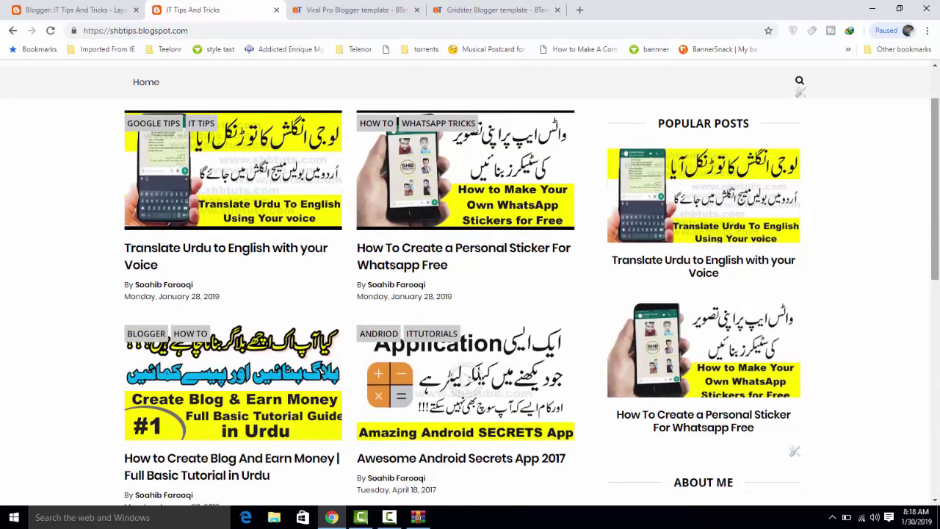
{"action": "scroll", "coordinate": [934, 143], "scroll_direction": "down", "scroll_amount": 3}
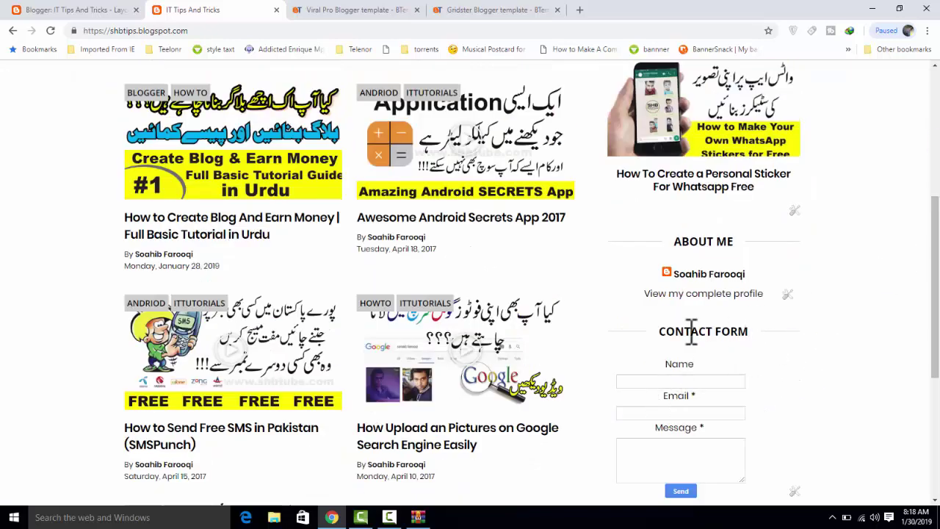
{"action": "left_click_drag", "start_coordinate": [935, 263], "coordinate": [936, 317]}
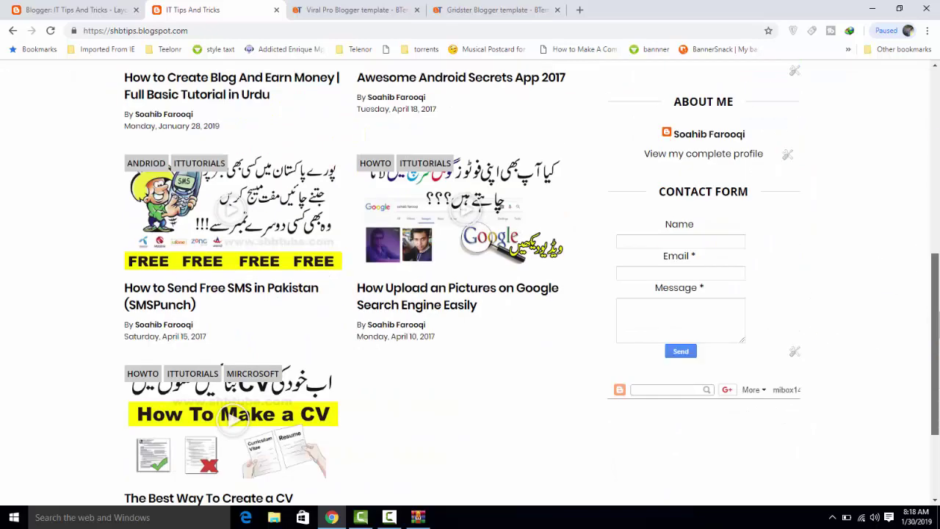
{"action": "left_click_drag", "start_coordinate": [936, 408], "coordinate": [936, 294]}
{"action": "scroll", "coordinate": [470, 294], "scroll_direction": "up", "scroll_amount": 3}
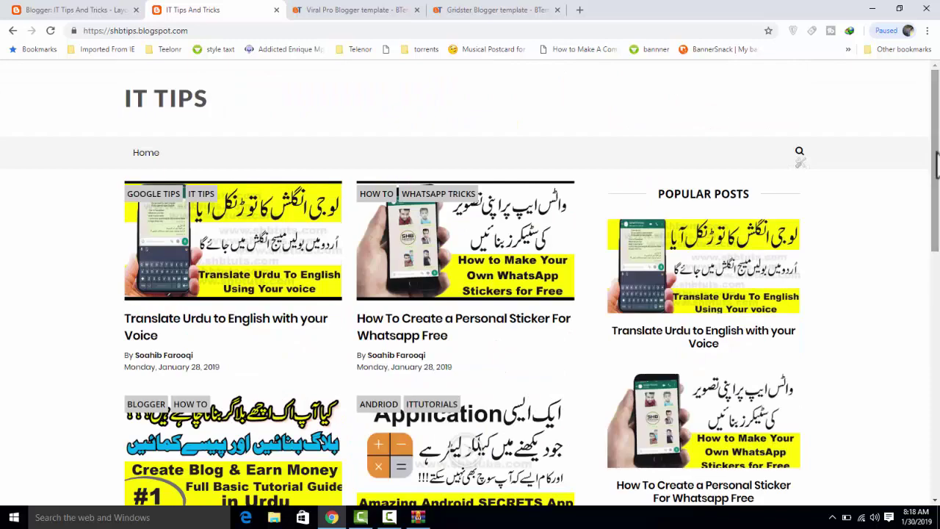
Look over the Header and Header Ads sections on the Layout page and compare them with the live blog's header
{"action": "left_click", "coordinate": [95, 11]}
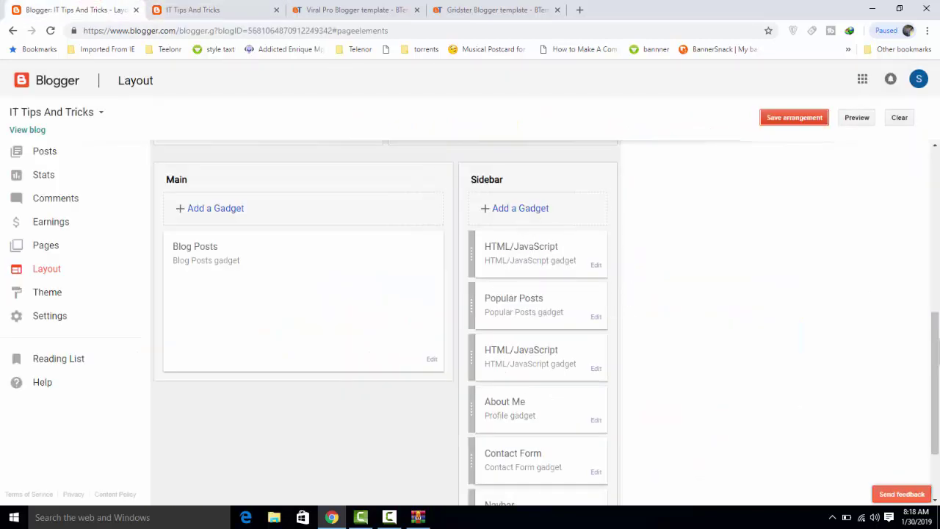
{"action": "scroll", "coordinate": [934, 314], "scroll_direction": "up", "scroll_amount": 3}
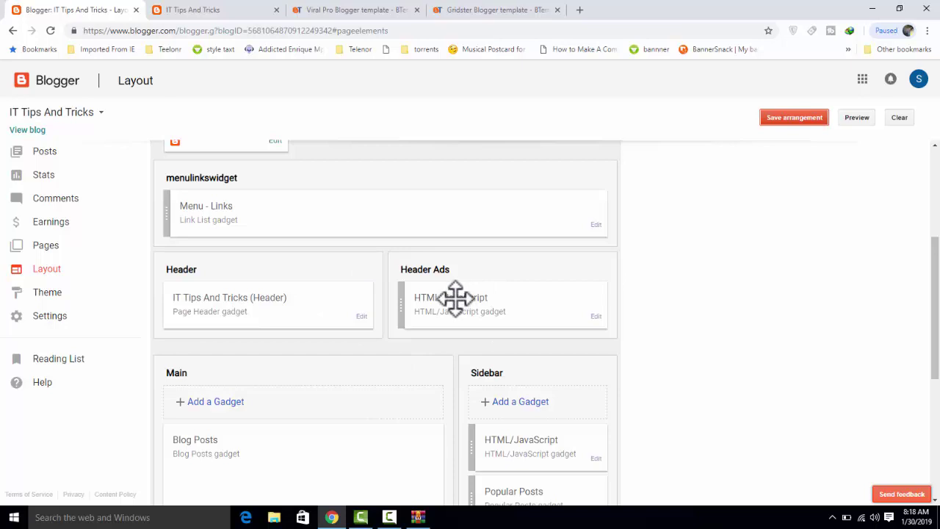
{"action": "left_click", "coordinate": [227, 9]}
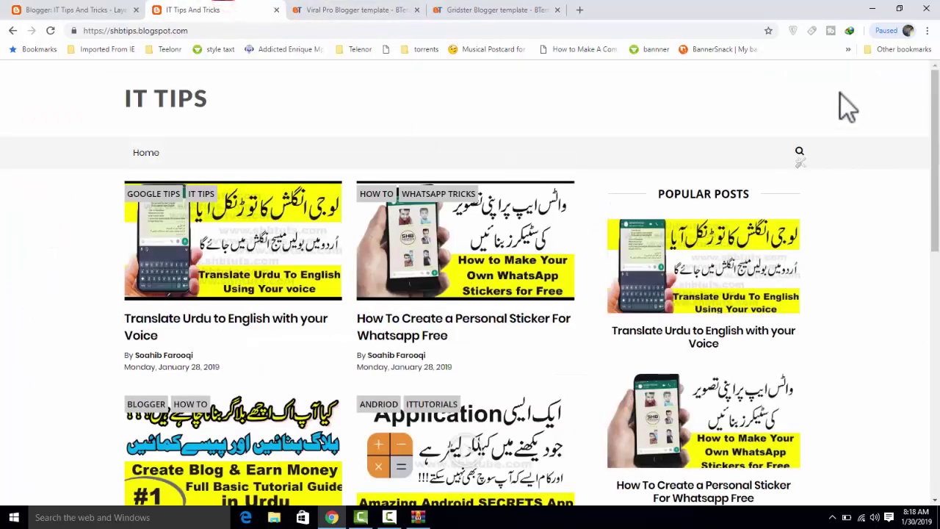
{"action": "scroll", "coordinate": [934, 111], "scroll_direction": "down", "scroll_amount": 2}
{"action": "scroll", "coordinate": [934, 110], "scroll_direction": "up", "scroll_amount": 3}
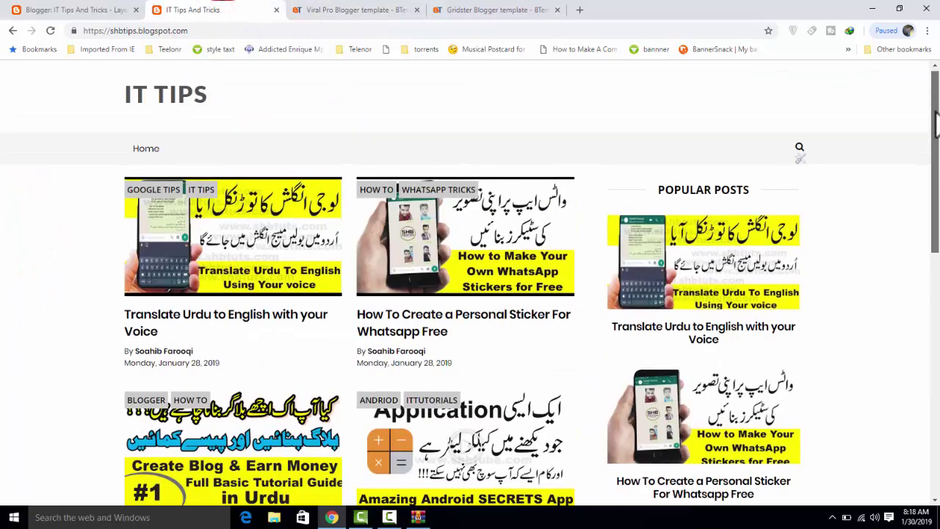
Check the menu and header gadgets on the Layout page against the live blog's menu bar
{"action": "left_click", "coordinate": [95, 11]}
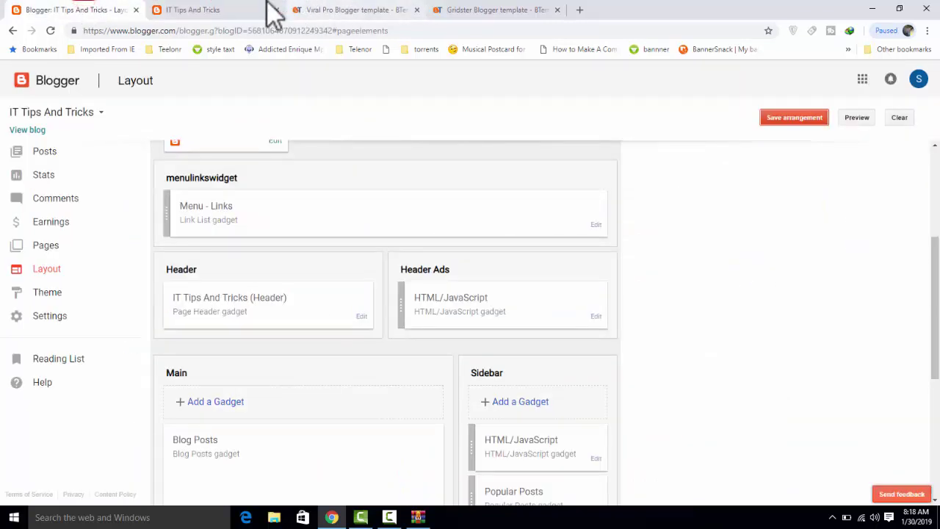
{"action": "scroll", "coordinate": [514, 190], "scroll_direction": "down", "scroll_amount": 1}
{"action": "key", "text": "ctrl+Tab"}
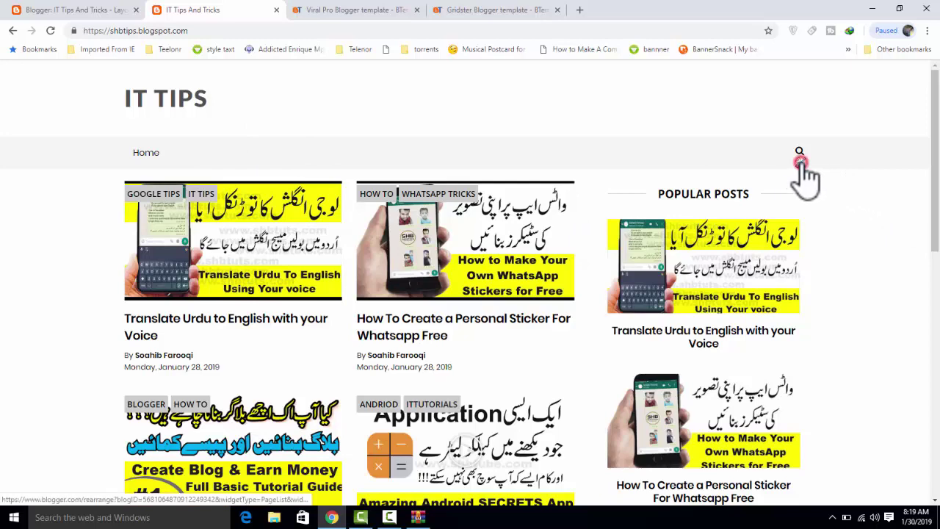
{"action": "left_click", "coordinate": [801, 162]}
{"action": "left_click_drag", "start_coordinate": [245, 29], "coordinate": [623, 50]}
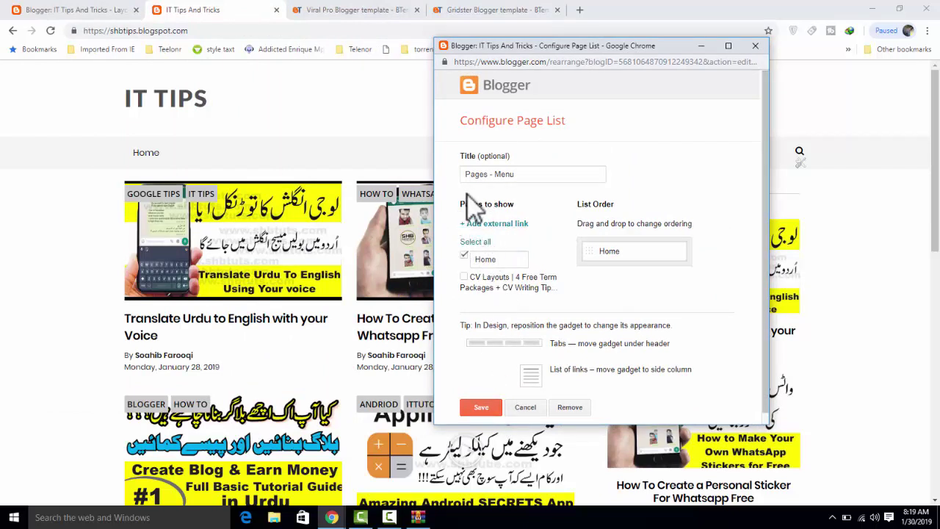
{"action": "left_click", "coordinate": [496, 224]}
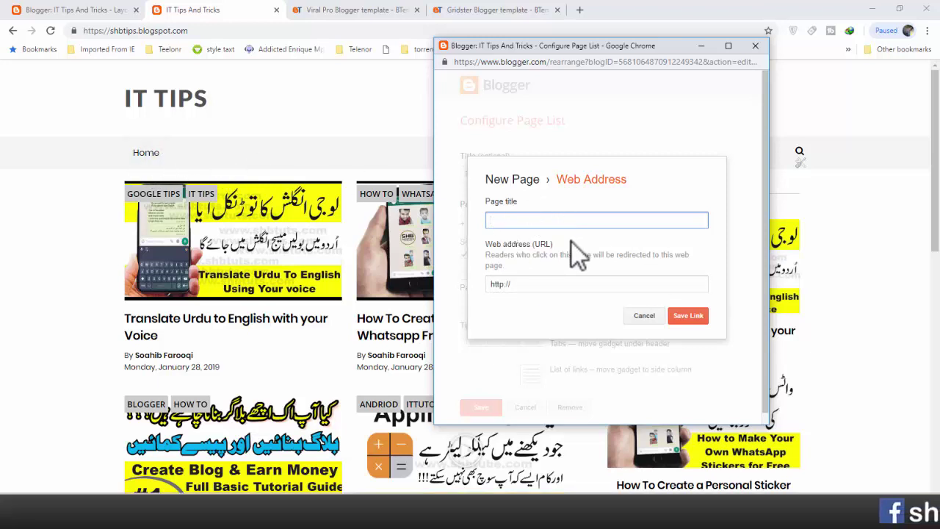
{"action": "type", "text": "How "}
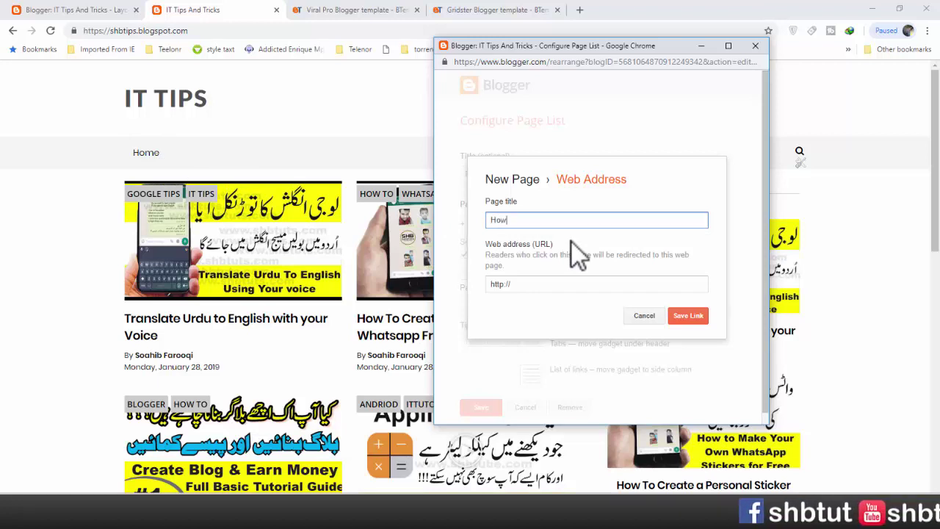
{"action": "type", "text": "To"}
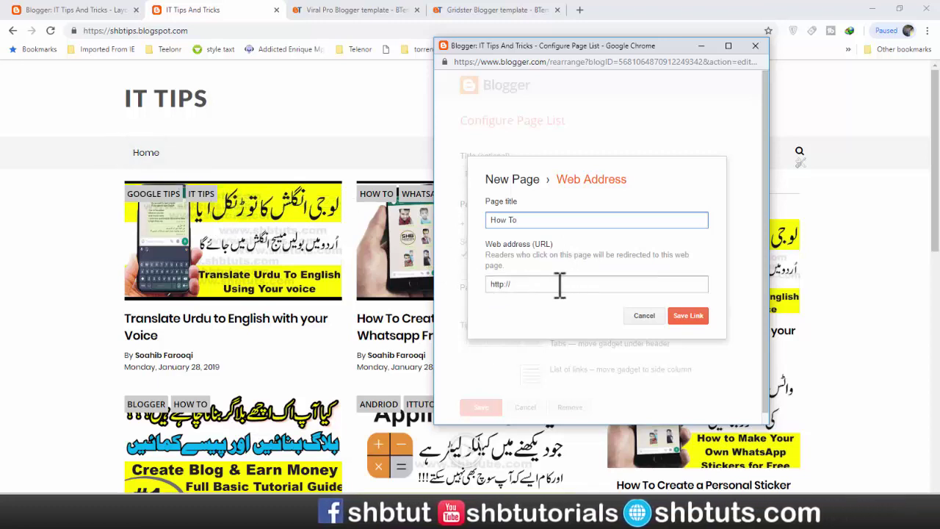
{"action": "left_click_drag", "start_coordinate": [524, 282], "coordinate": [487, 283]}
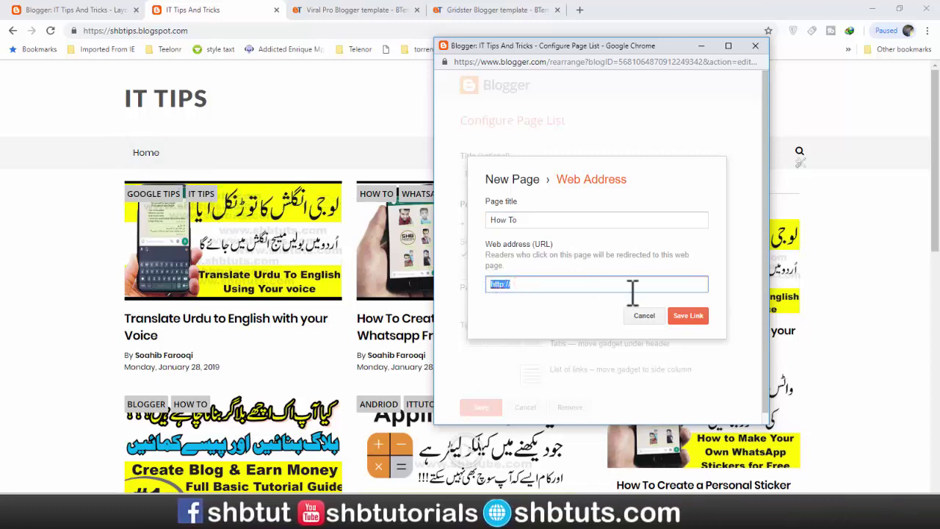
{"action": "left_click", "coordinate": [529, 219]}
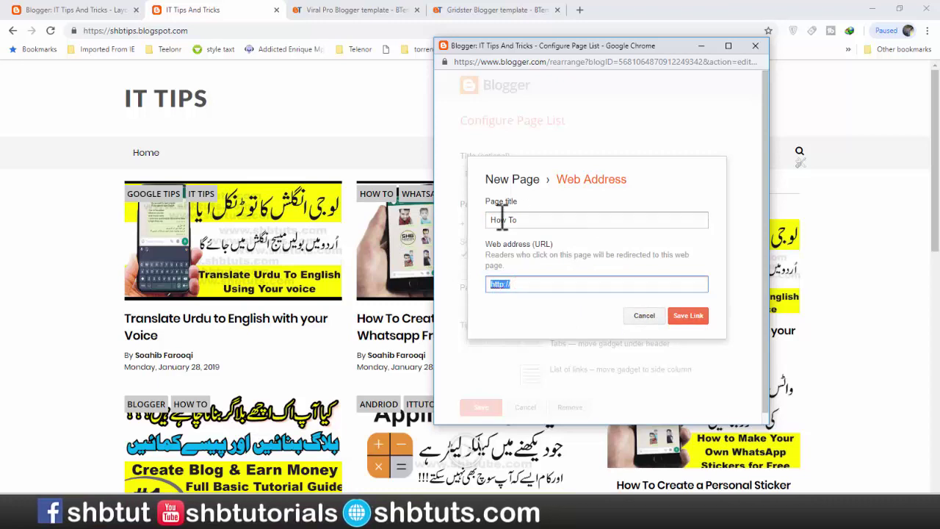
{"action": "left_click", "coordinate": [688, 318]}
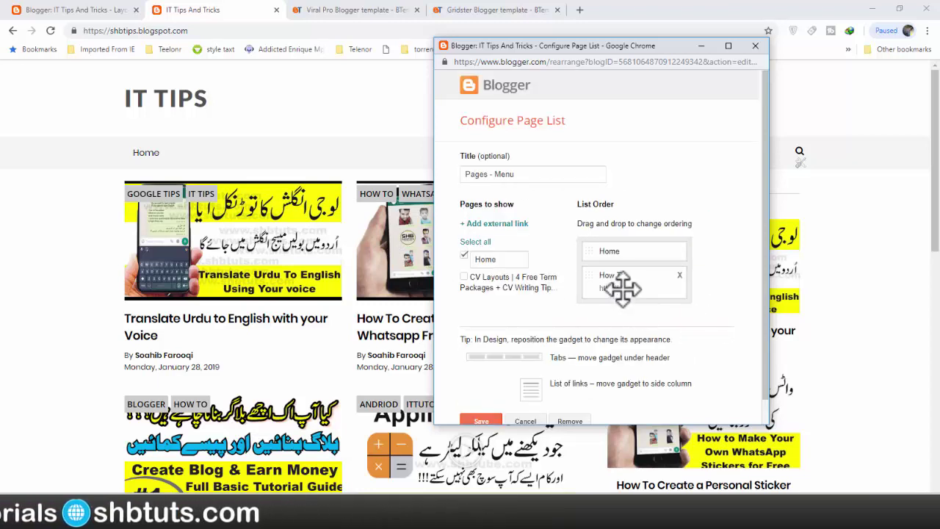
Save the page list with How To below Home, try the How To menu link and return to the blog
{"action": "mouse_move", "coordinate": [621, 281]}
{"action": "left_mouse_down"}
{"action": "mouse_move", "coordinate": [623, 247]}
{"action": "mouse_move", "coordinate": [627, 283]}
{"action": "left_mouse_up"}
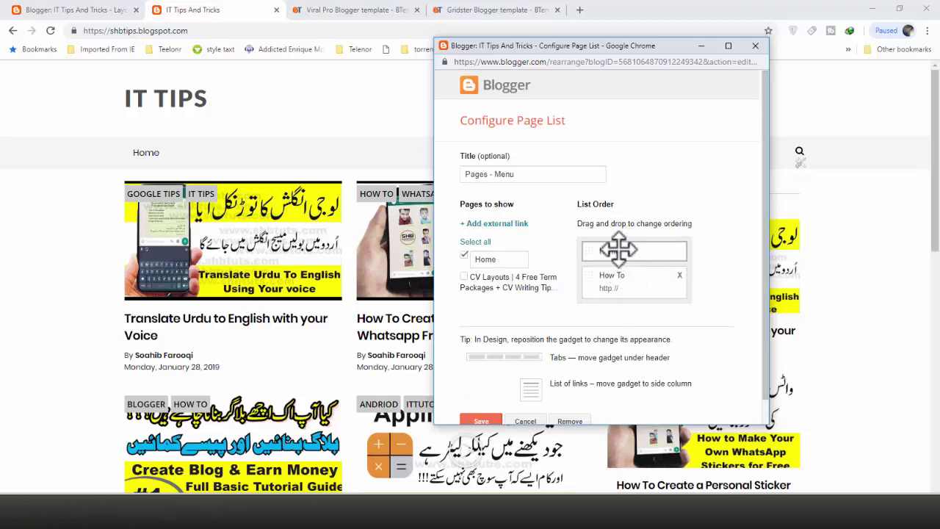
{"action": "left_click", "coordinate": [482, 421]}
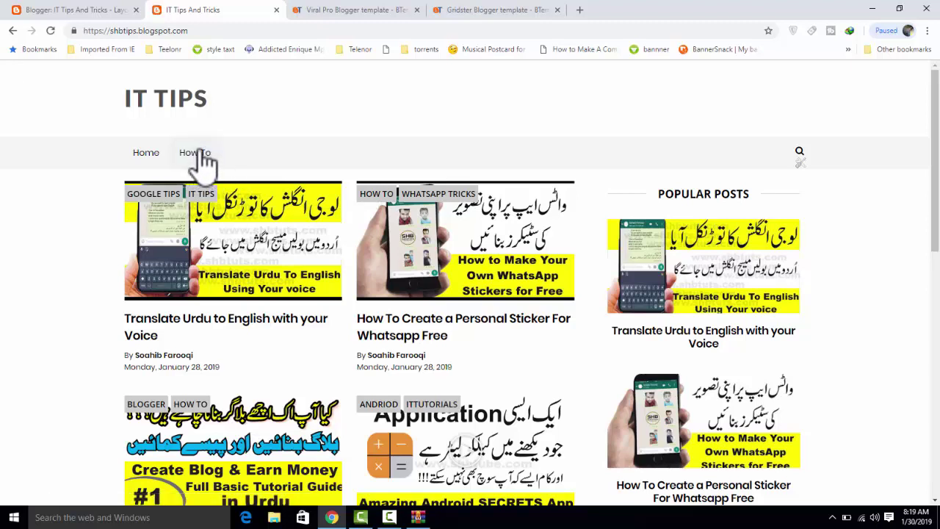
{"action": "left_click", "coordinate": [201, 152]}
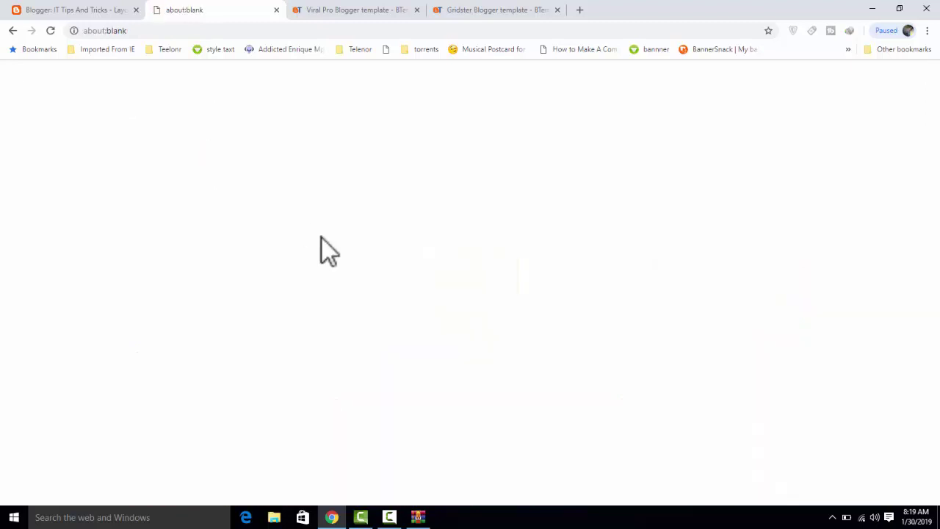
{"action": "left_click", "coordinate": [12, 31]}
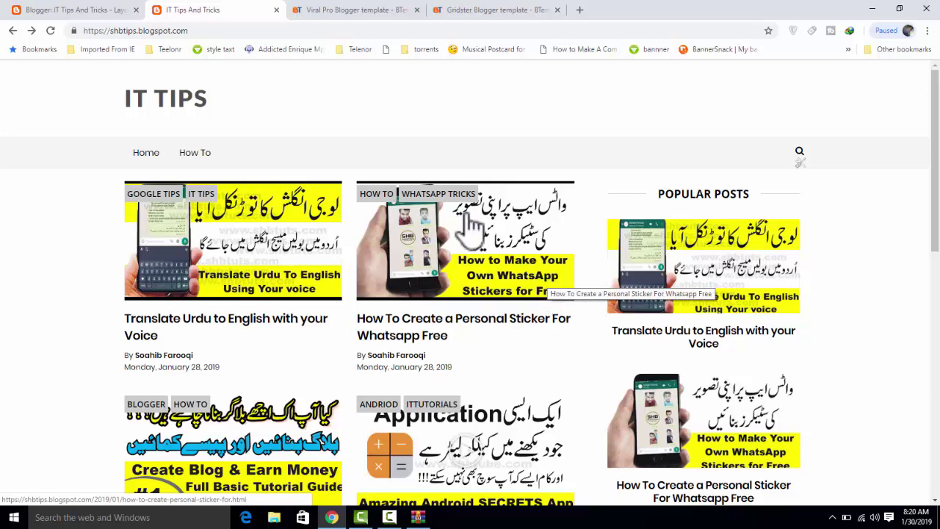
{"action": "left_click", "coordinate": [801, 163]}
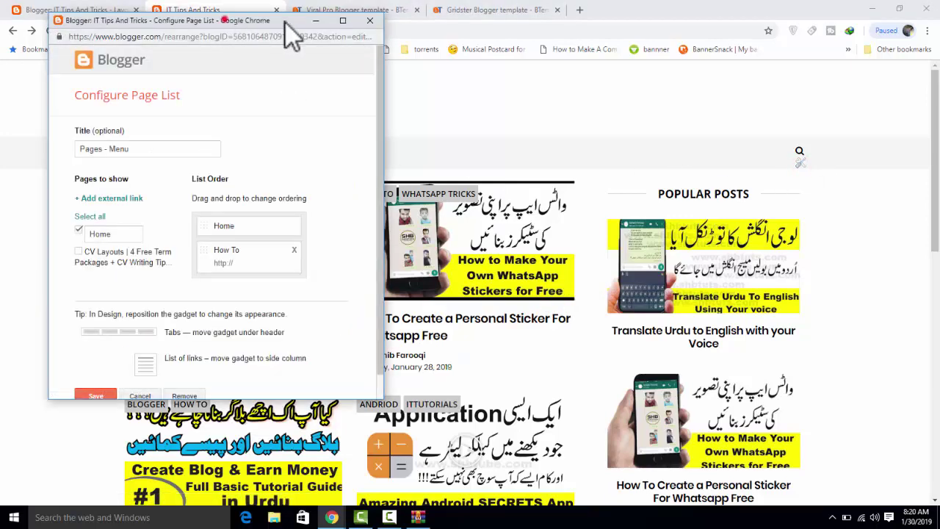
{"action": "left_click_drag", "start_coordinate": [286, 24], "coordinate": [553, 57]}
{"action": "left_click", "coordinate": [378, 232]}
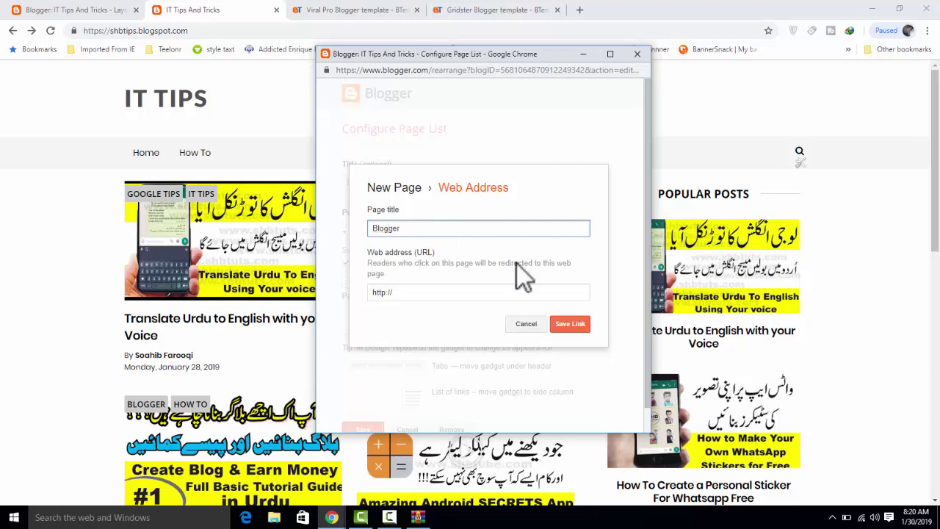
{"action": "left_click", "coordinate": [485, 291]}
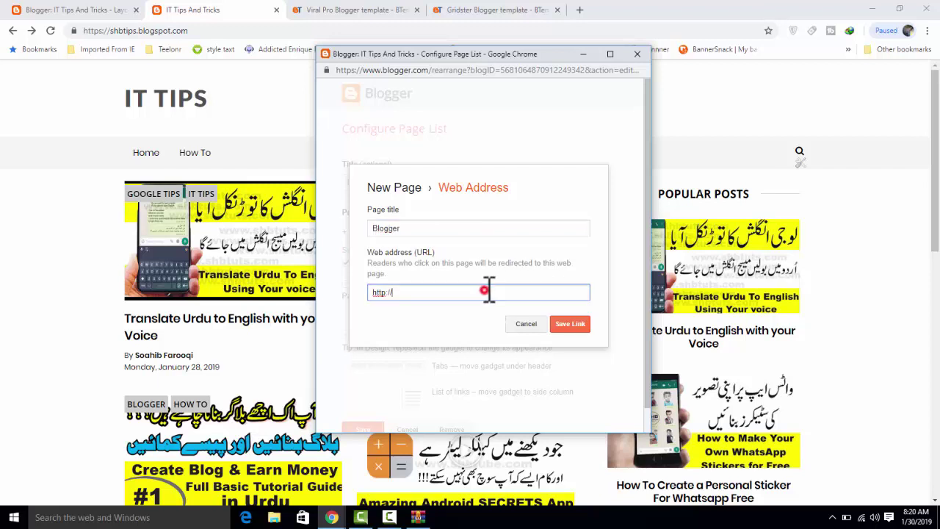
{"action": "left_click", "coordinate": [575, 325]}
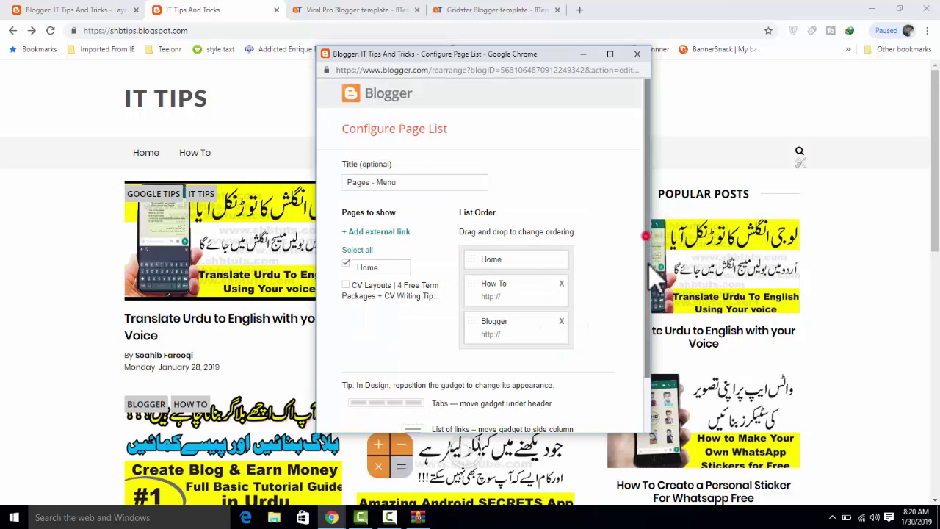
Save the extended page list, try the Blogger menu link and go back to the blog's home page
{"action": "scroll", "coordinate": [647, 233], "scroll_direction": "down", "scroll_amount": 1}
{"action": "left_click", "coordinate": [367, 420]}
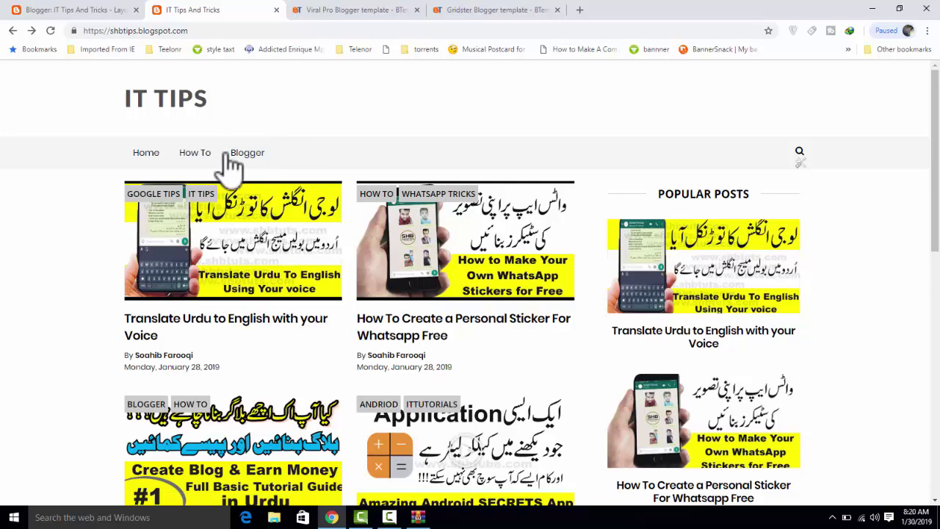
{"action": "left_click", "coordinate": [258, 153]}
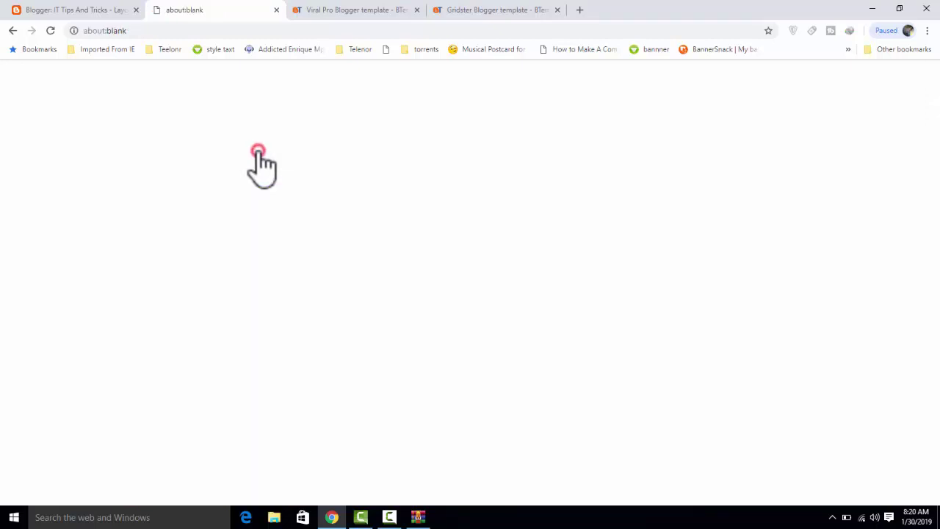
{"action": "left_click", "coordinate": [12, 30]}
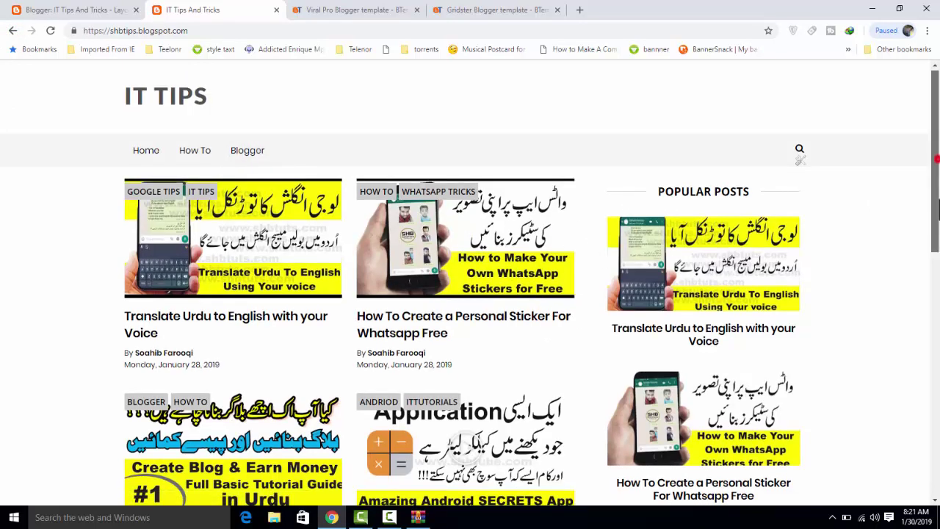
{"action": "left_click_drag", "start_coordinate": [934, 187], "coordinate": [933, 150]}
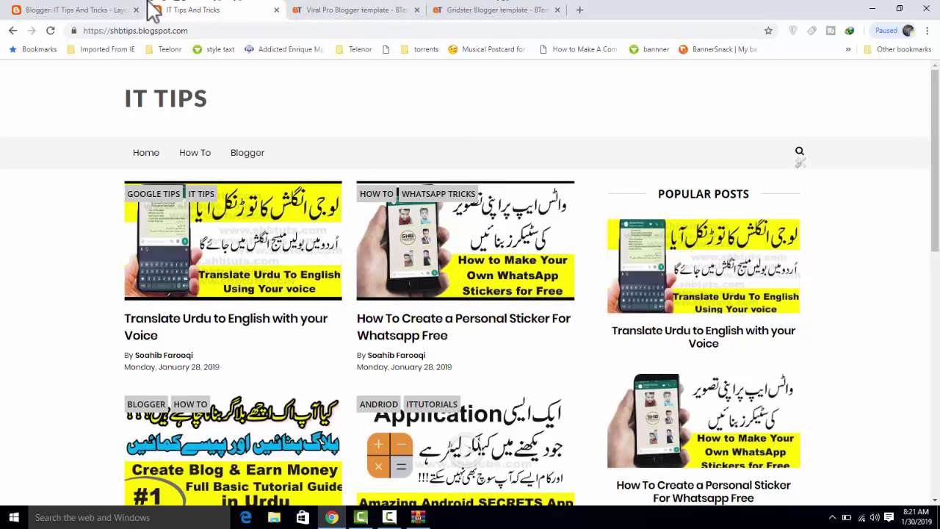
Open the post "Translate Urdu to English with your Voice" for editing from the blog's list of all posts
{"action": "left_click", "coordinate": [117, 10]}
{"action": "scroll", "coordinate": [514, 308], "scroll_direction": "up", "scroll_amount": 3}
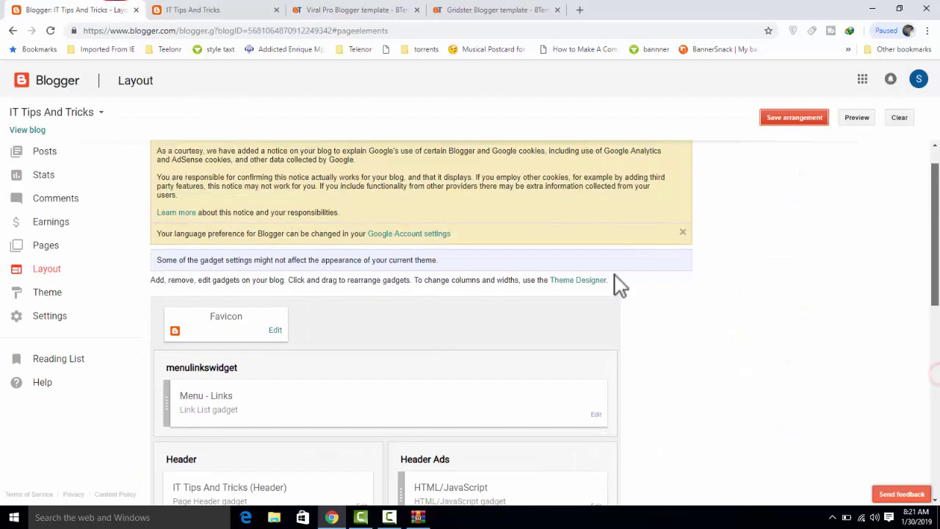
{"action": "left_click_drag", "start_coordinate": [937, 309], "coordinate": [871, 177]}
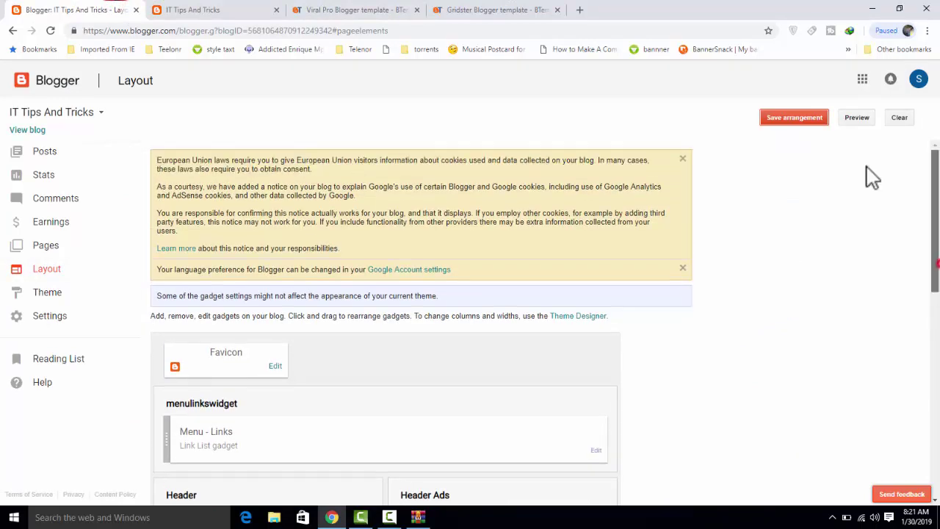
{"action": "left_click", "coordinate": [66, 154]}
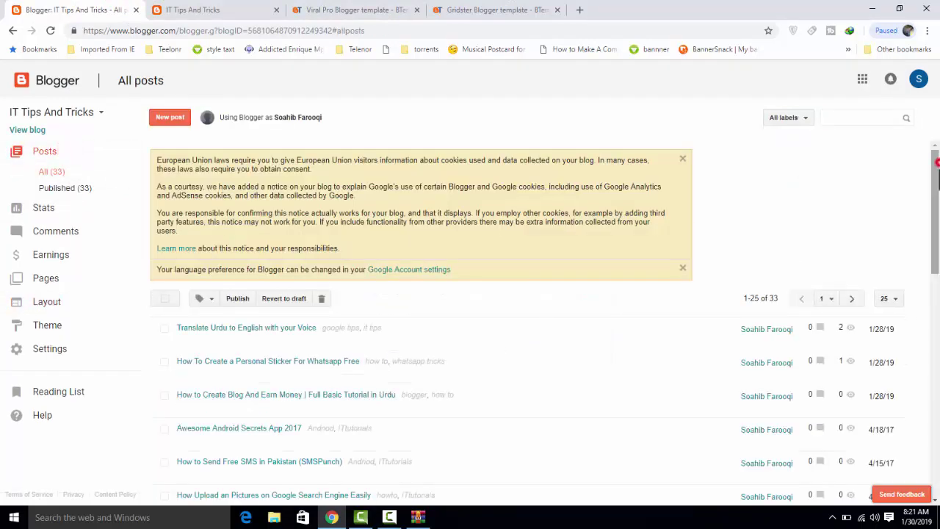
{"action": "scroll", "coordinate": [302, 222], "scroll_direction": "down", "scroll_amount": 2}
{"action": "left_click", "coordinate": [183, 228]}
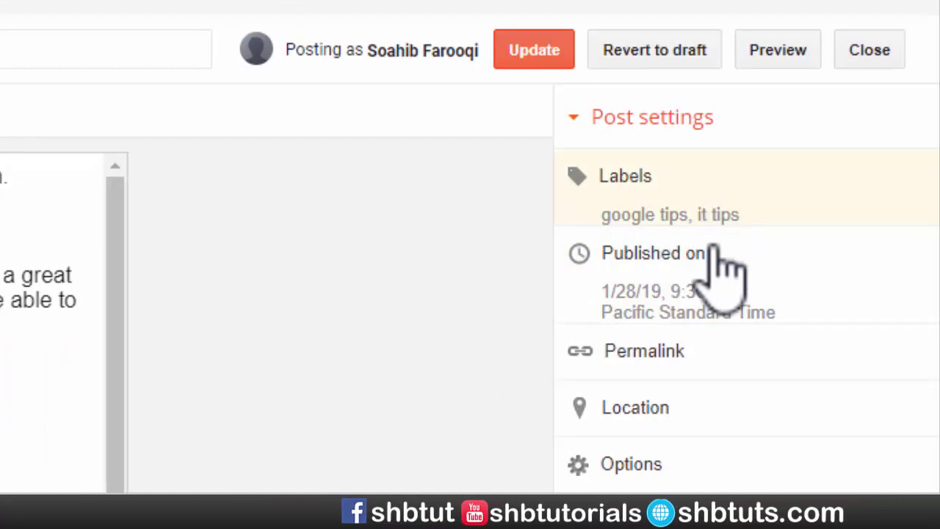
Add the existing label "how to" to the post's labels and update the post
{"action": "left_click", "coordinate": [630, 179]}
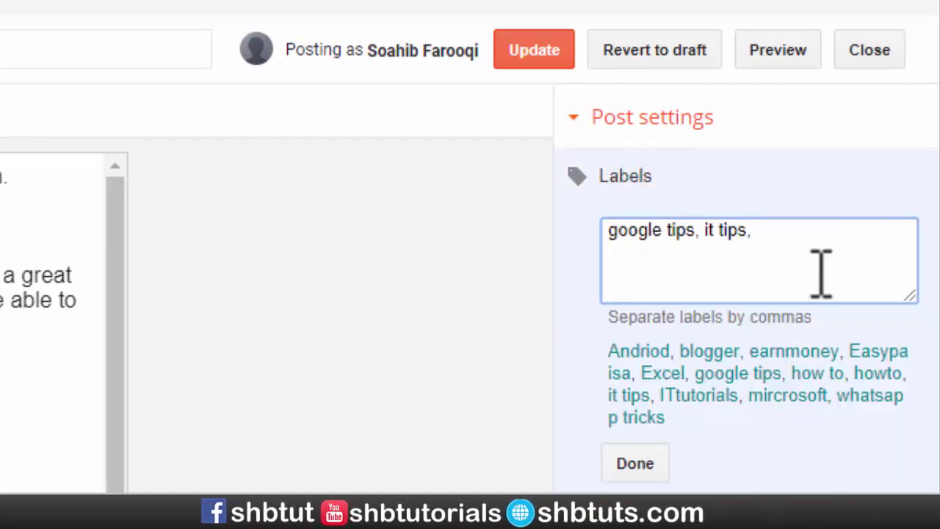
{"action": "left_click", "coordinate": [816, 373]}
{"action": "left_click", "coordinate": [641, 461]}
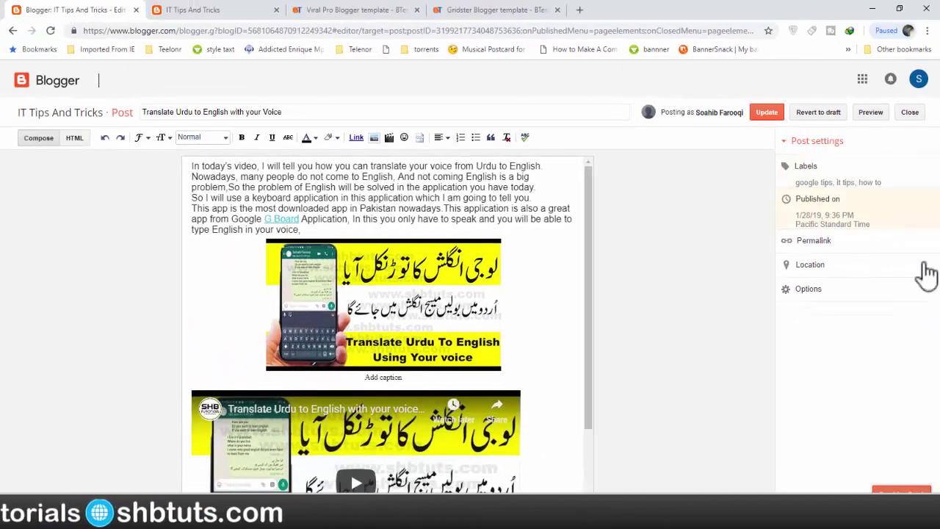
{"action": "left_click", "coordinate": [773, 113]}
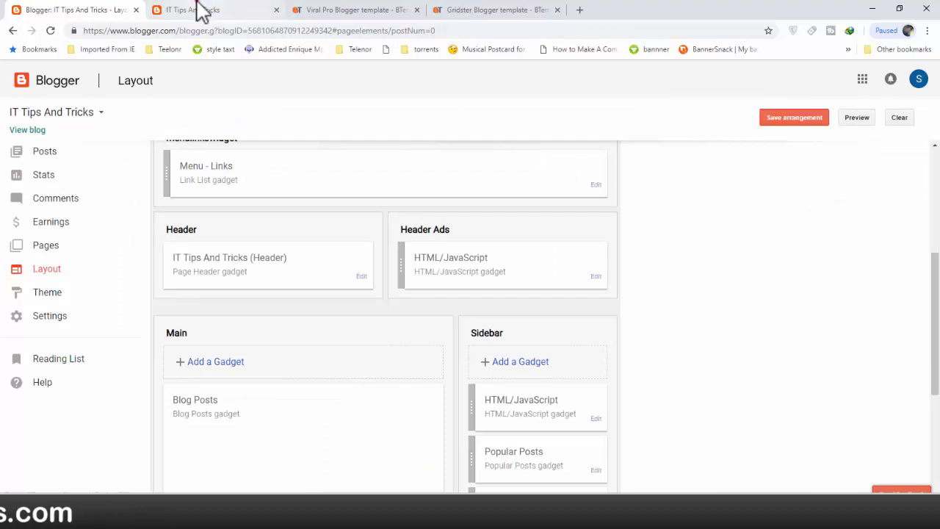
Reload the live blog, open the first post's How To label and look through the posts filed under it
{"action": "left_click", "coordinate": [199, 10]}
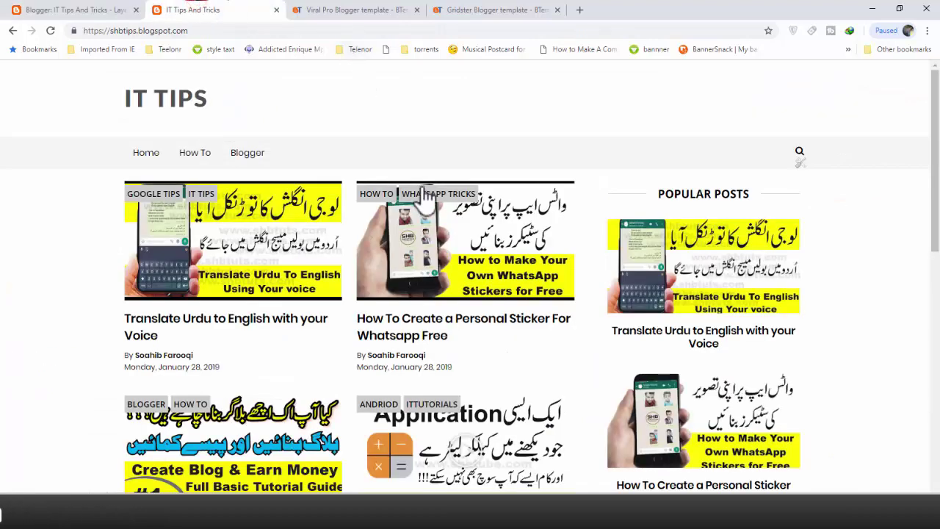
{"action": "left_click", "coordinate": [50, 30]}
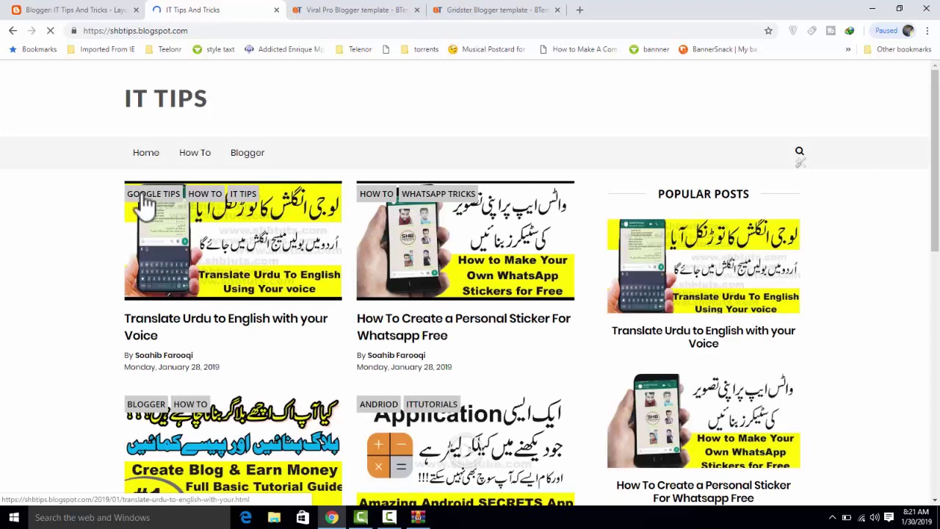
{"action": "left_click", "coordinate": [206, 195]}
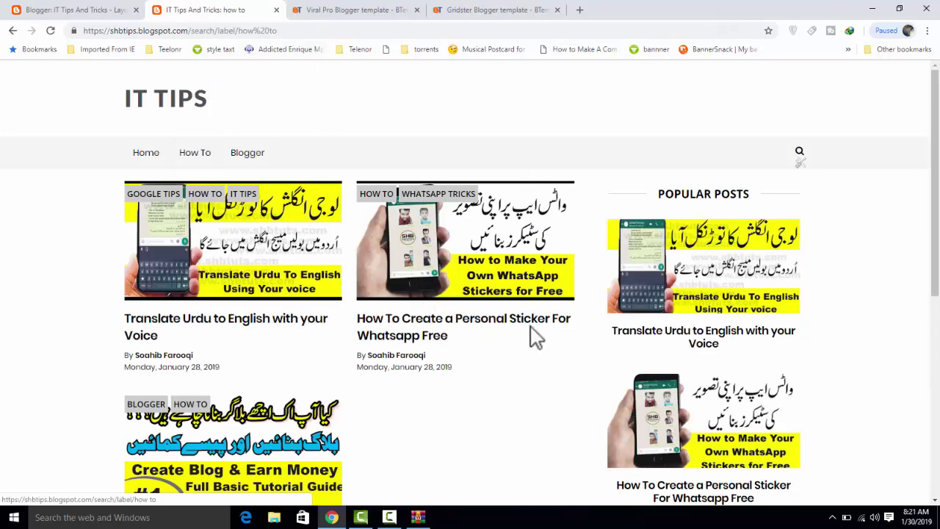
{"action": "scroll", "coordinate": [934, 183], "scroll_direction": "down", "scroll_amount": 3}
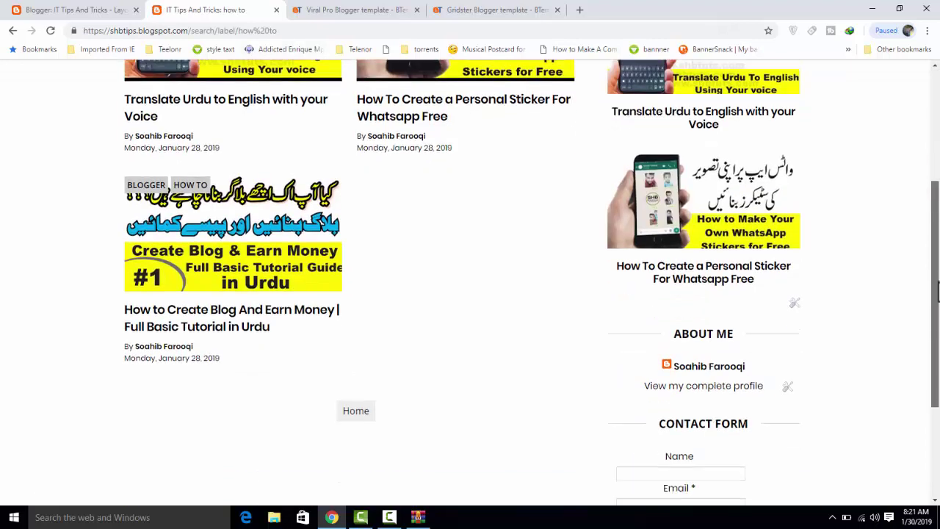
{"action": "scroll", "coordinate": [933, 183], "scroll_direction": "up", "scroll_amount": 3}
{"action": "scroll", "coordinate": [566, 283], "scroll_direction": "up", "scroll_amount": 1}
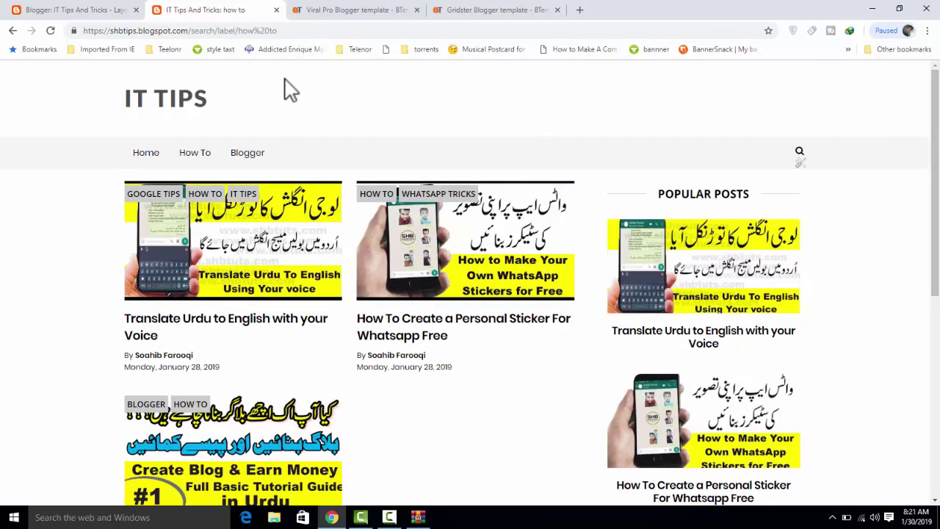
Copy the web address of the How To label page
{"action": "left_click_drag", "start_coordinate": [279, 30], "coordinate": [81, 17]}
{"action": "right_click", "coordinate": [189, 32]}
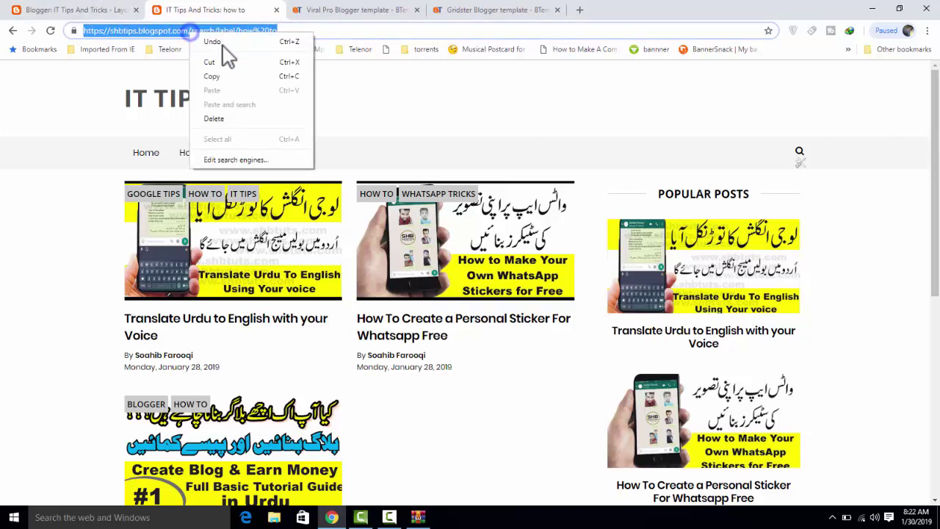
{"action": "left_click", "coordinate": [218, 75]}
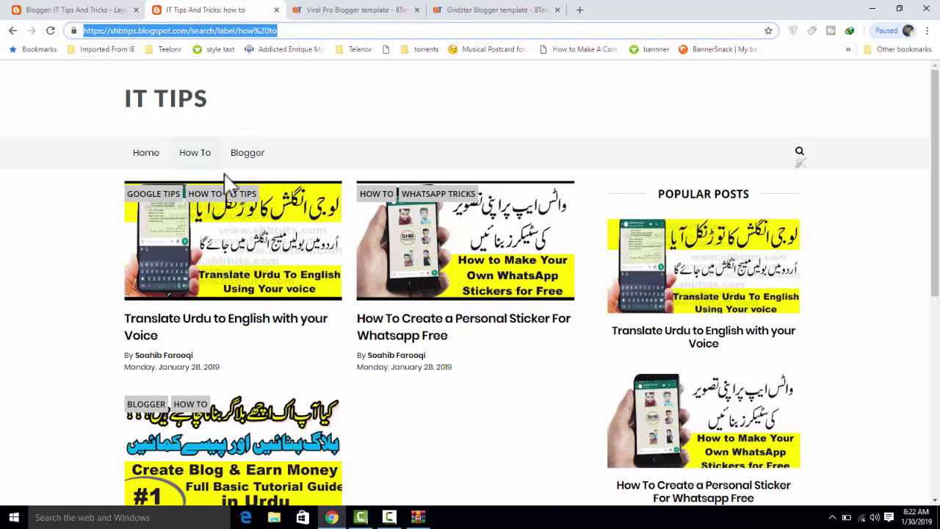
Open the blog's Pages - Menu page list for editing and delete its How To and Blogger links
{"action": "left_click", "coordinate": [794, 164]}
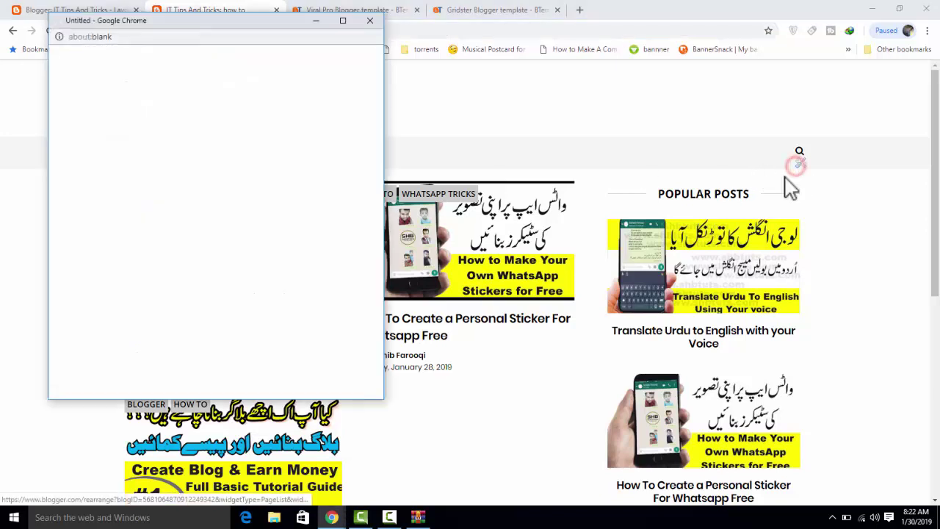
{"action": "left_click_drag", "start_coordinate": [217, 18], "coordinate": [285, 15]}
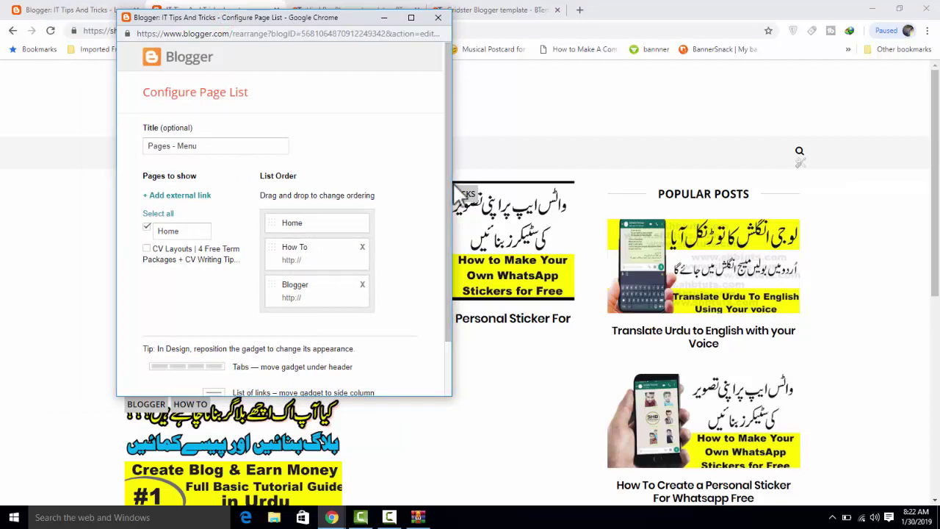
{"action": "left_click_drag", "start_coordinate": [452, 195], "coordinate": [514, 248]}
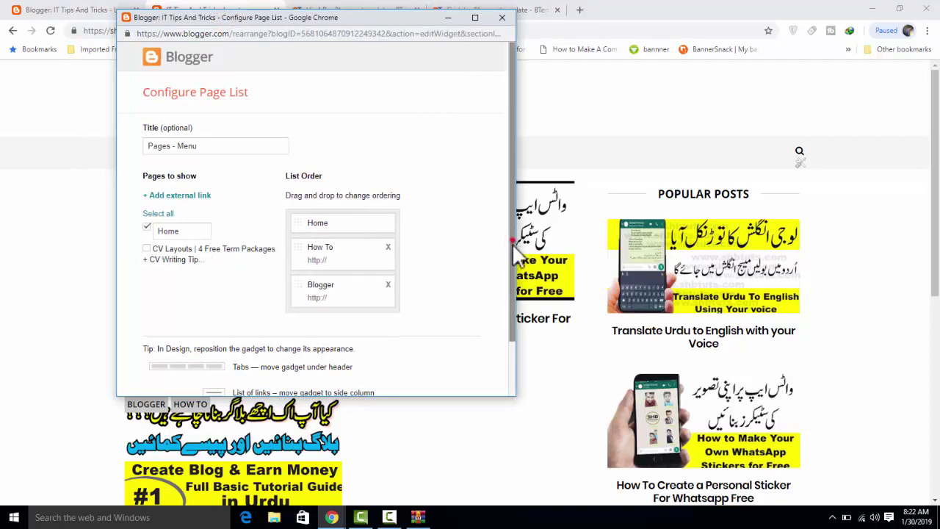
{"action": "scroll", "coordinate": [508, 287], "scroll_direction": "down", "scroll_amount": 1}
{"action": "left_click", "coordinate": [387, 221]}
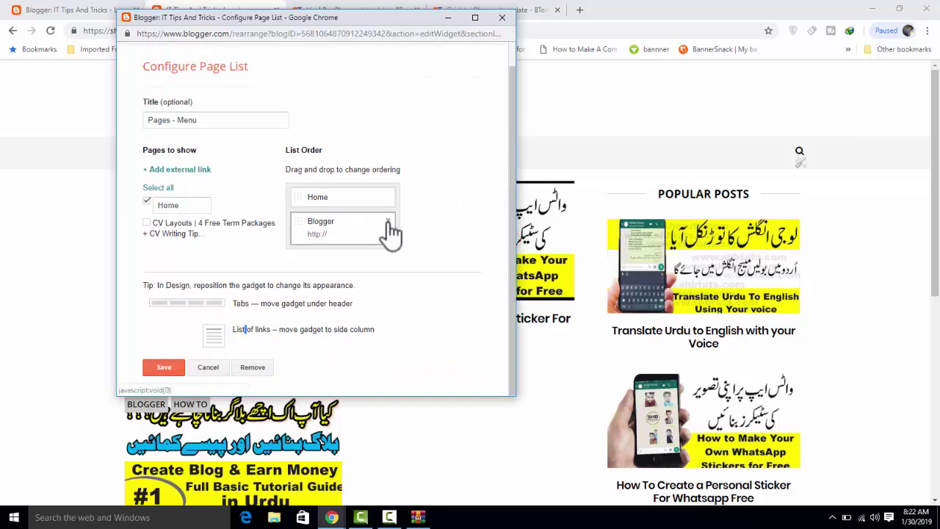
{"action": "left_click", "coordinate": [390, 221]}
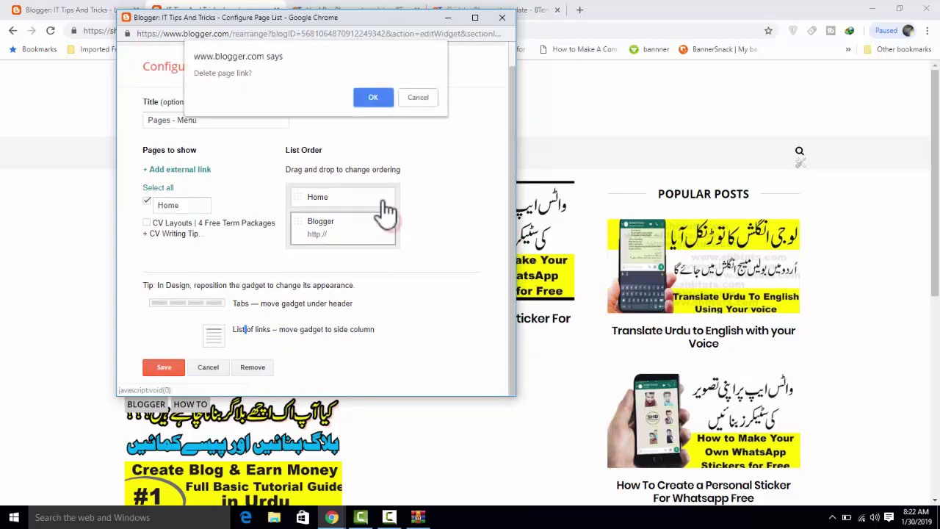
{"action": "left_click", "coordinate": [374, 100]}
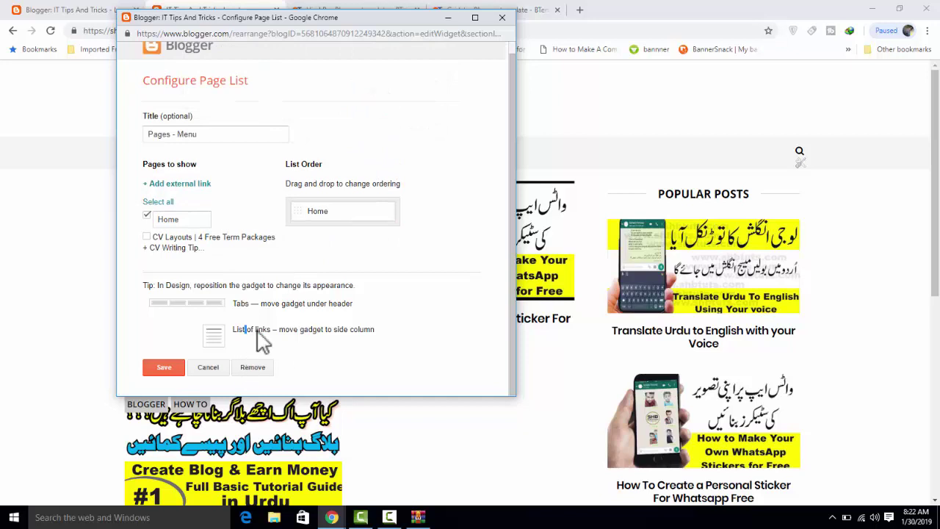
{"action": "left_click", "coordinate": [177, 184]}
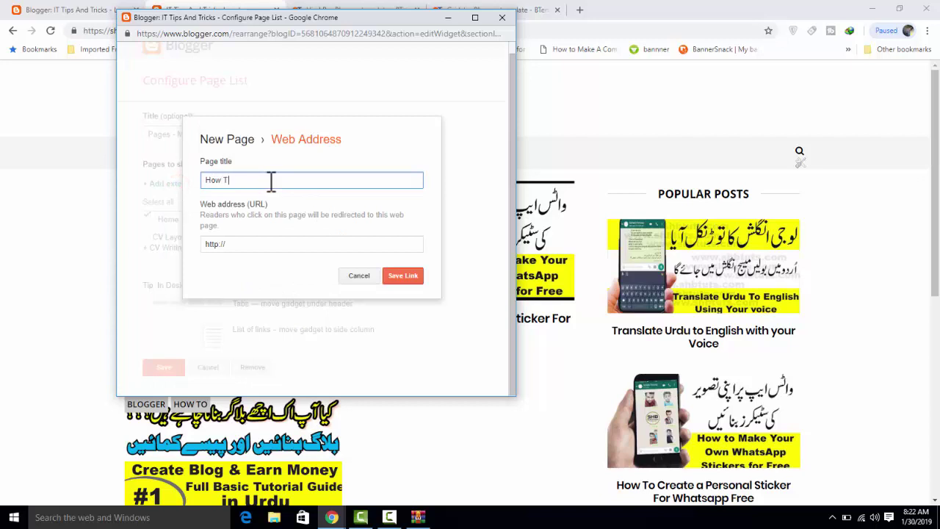
{"action": "left_click", "coordinate": [220, 245]}
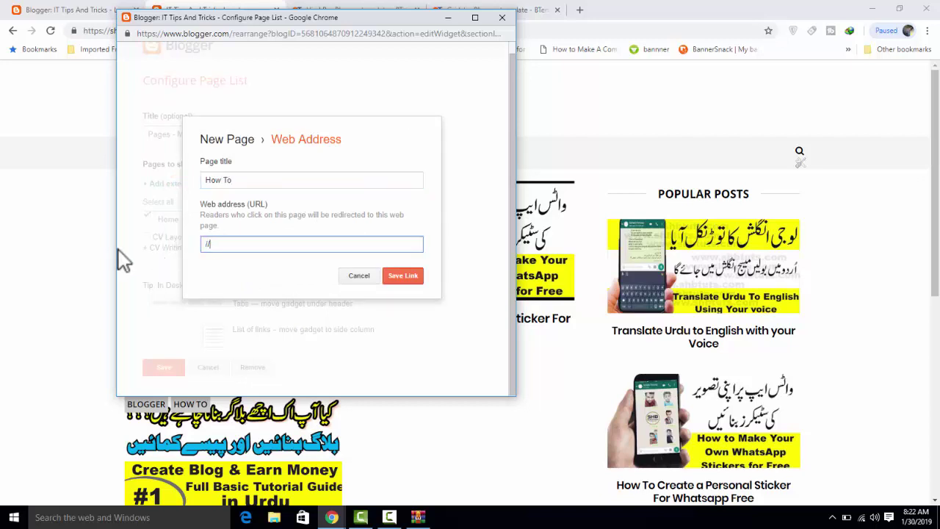
{"action": "key", "text": "ctrl+v"}
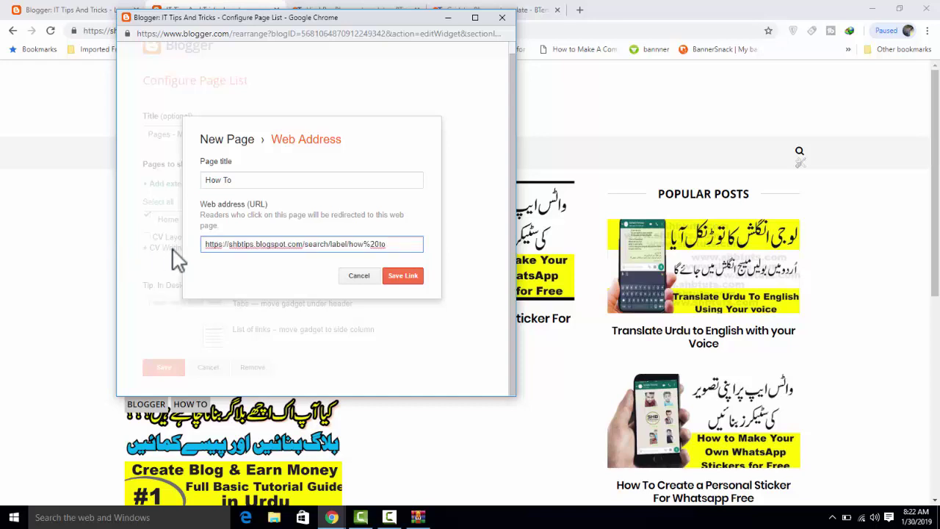
{"action": "left_click", "coordinate": [398, 278]}
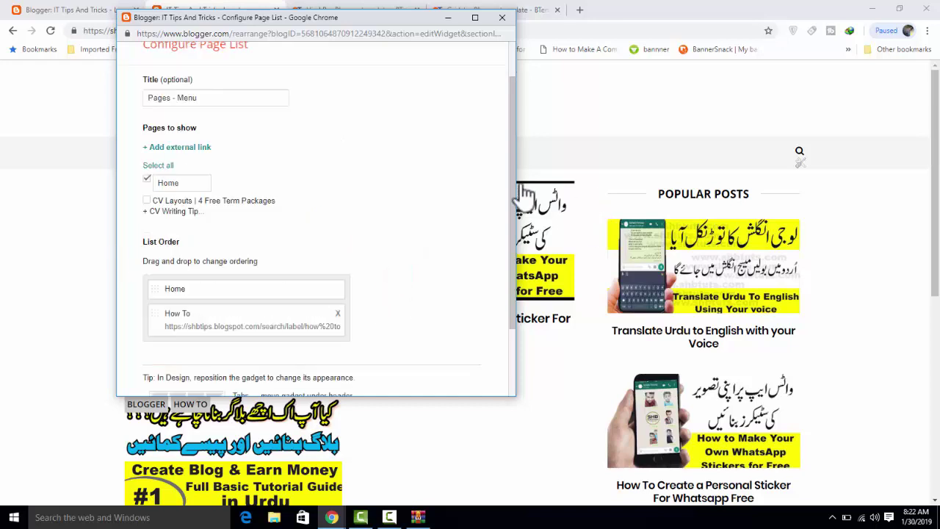
{"action": "left_click_drag", "start_coordinate": [512, 187], "coordinate": [511, 243]}
{"action": "left_click", "coordinate": [157, 382]}
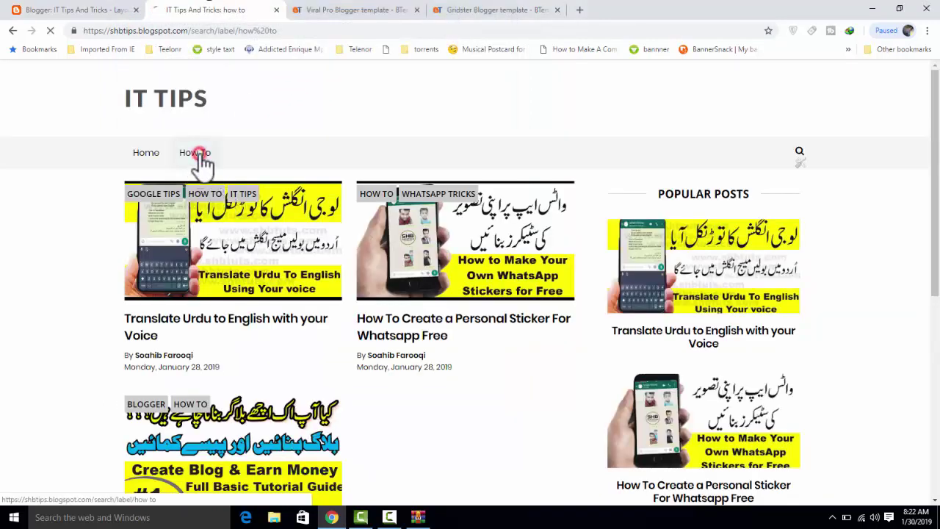
{"action": "left_click", "coordinate": [195, 152]}
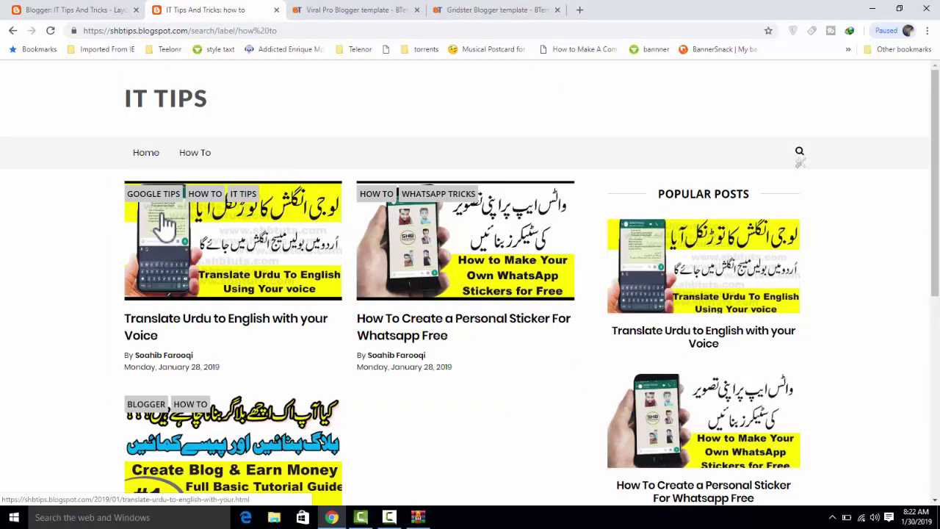
From the blog's home page, open the WhatsApp Tricks label and copy the label page's web address
{"action": "left_click", "coordinate": [136, 156]}
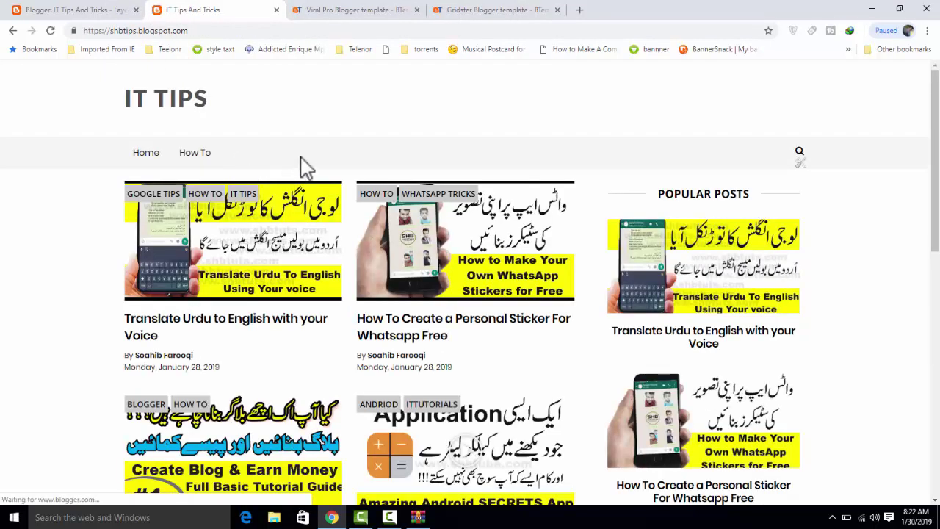
{"action": "left_click", "coordinate": [432, 195]}
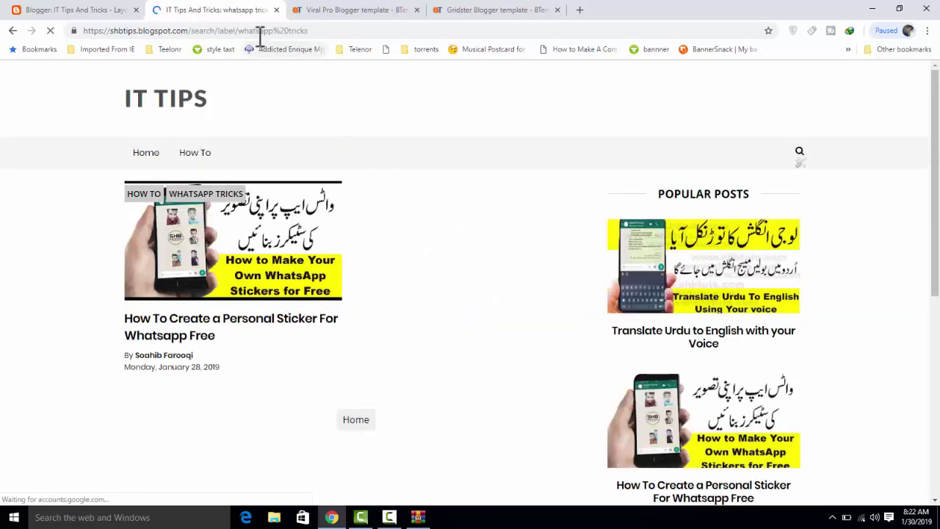
{"action": "left_click", "coordinate": [307, 32]}
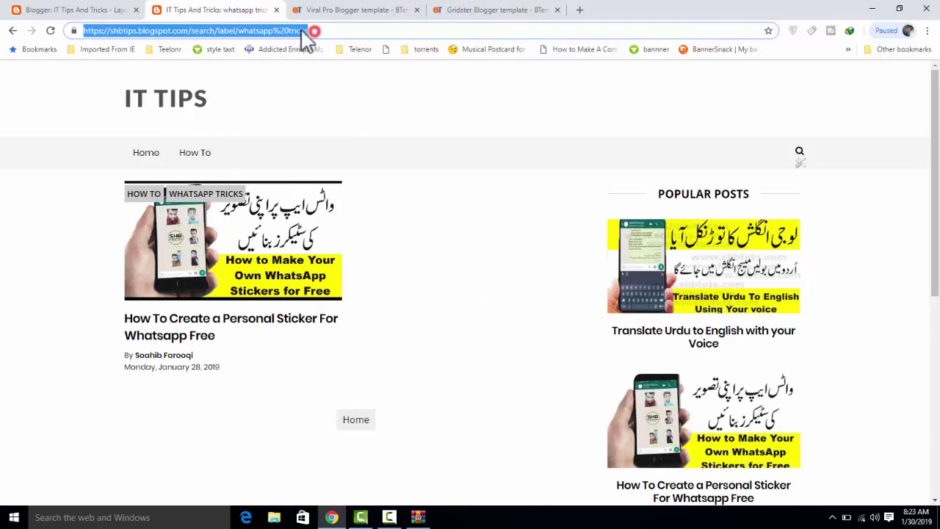
{"action": "right_click", "coordinate": [301, 32]}
{"action": "left_click", "coordinate": [334, 74]}
{"action": "left_click", "coordinate": [800, 164]}
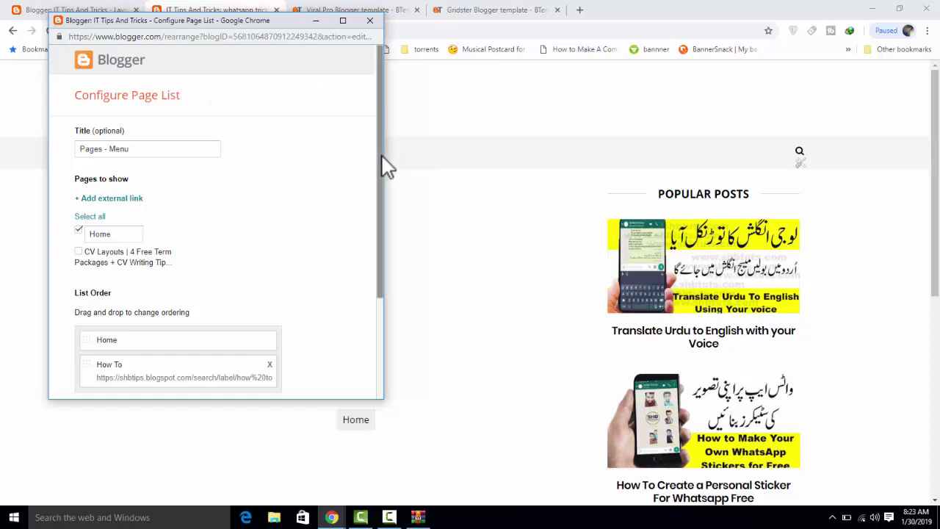
{"action": "mouse_move", "coordinate": [380, 159]}
{"action": "left_mouse_down"}
{"action": "mouse_move", "coordinate": [377, 230]}
{"action": "mouse_move", "coordinate": [284, 335]}
{"action": "left_mouse_up"}
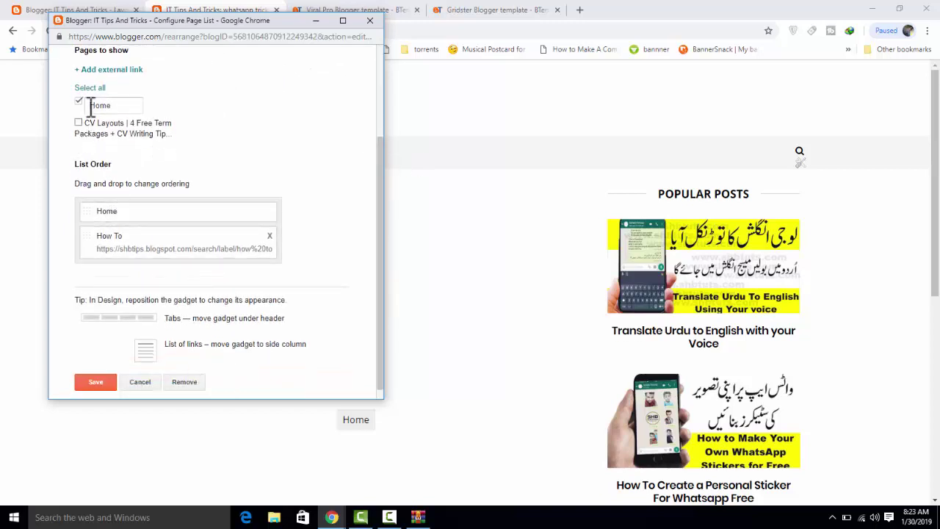
{"action": "left_click", "coordinate": [129, 70]}
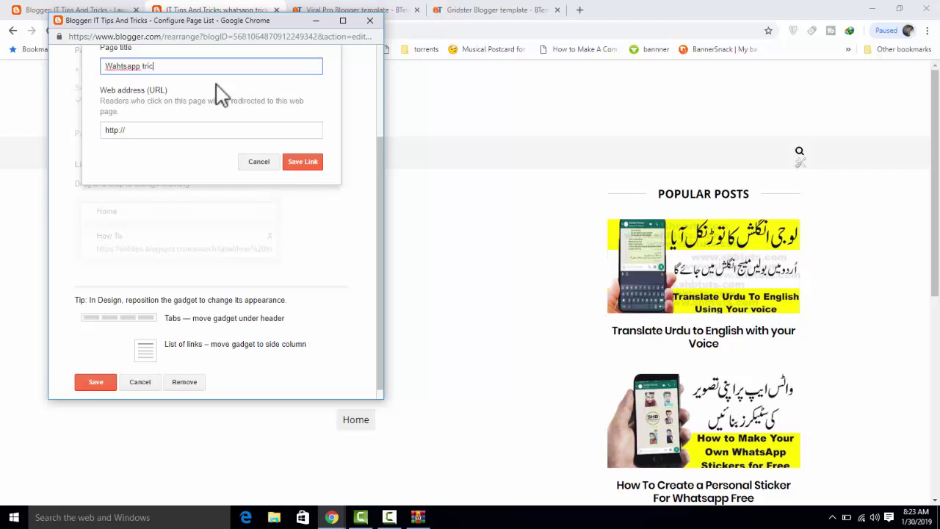
{"action": "left_click", "coordinate": [145, 128]}
{"action": "key", "text": "ctrl+v"}
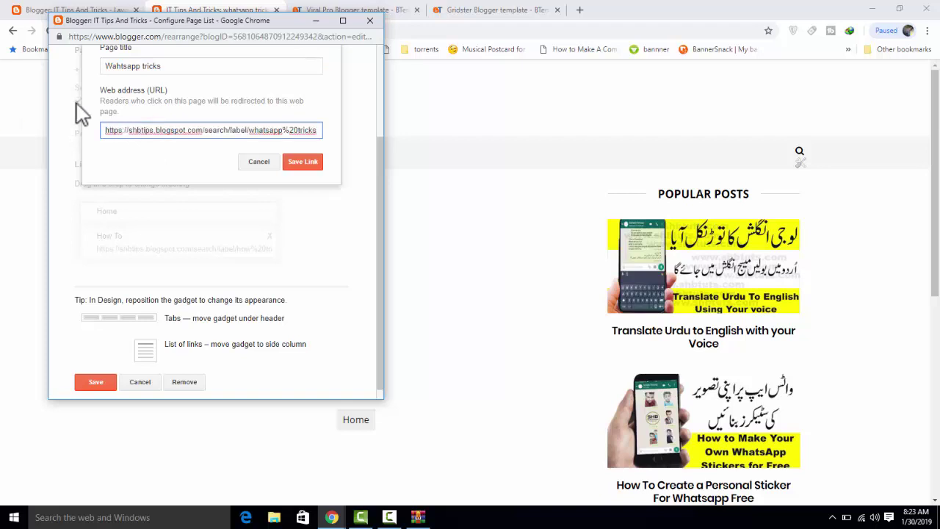
{"action": "left_click", "coordinate": [299, 162]}
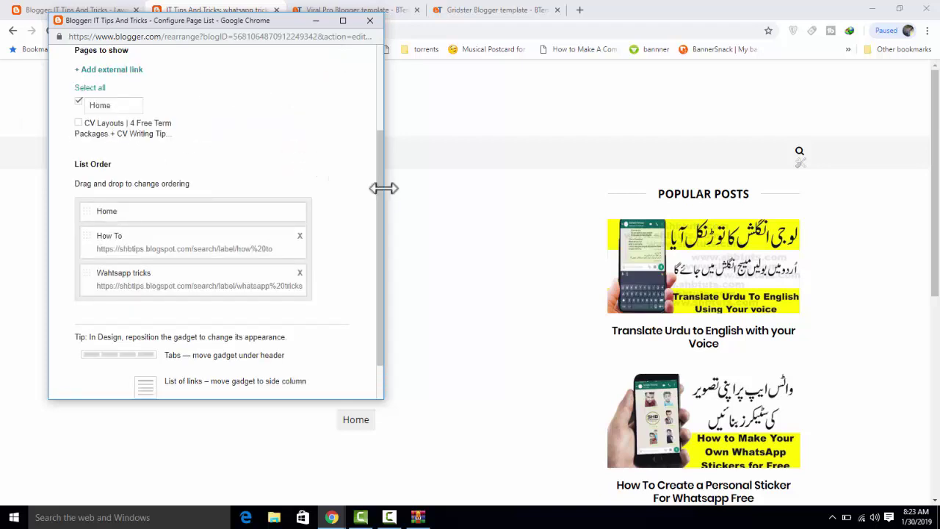
{"action": "left_click_drag", "start_coordinate": [379, 189], "coordinate": [394, 277]}
{"action": "left_click", "coordinate": [94, 370]}
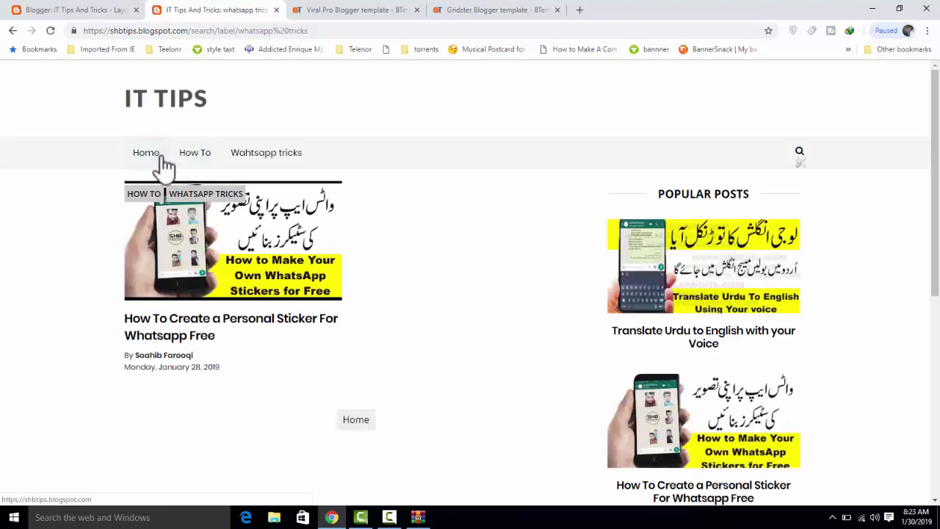
{"action": "left_click", "coordinate": [158, 155]}
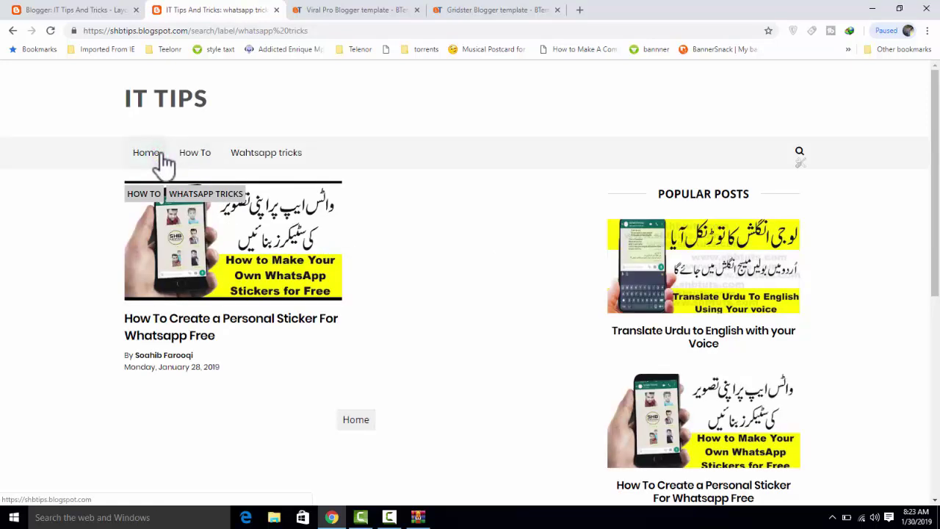